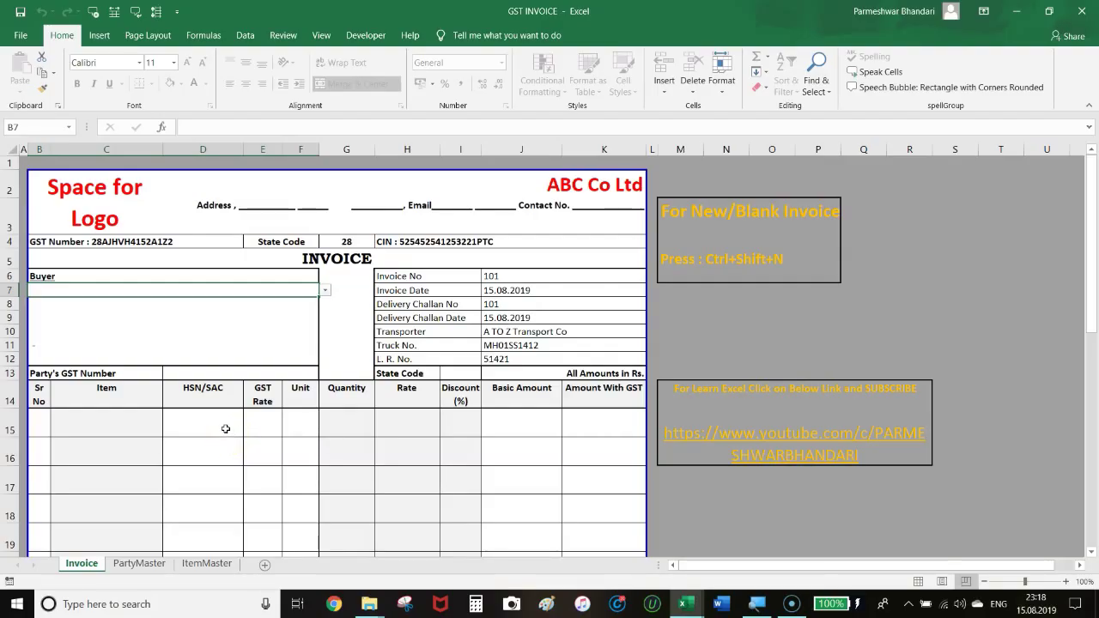
# Inspect the invoice's item table cells, buyer address rows and amount-in-words cell
pyautogui.click(225, 428)
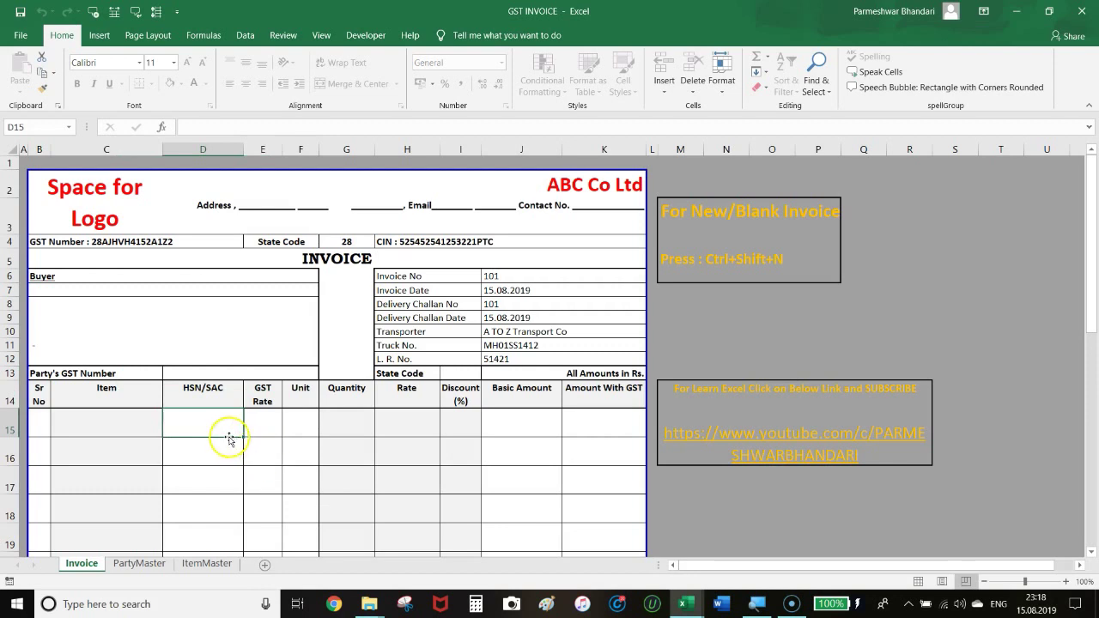
pyautogui.click(257, 424)
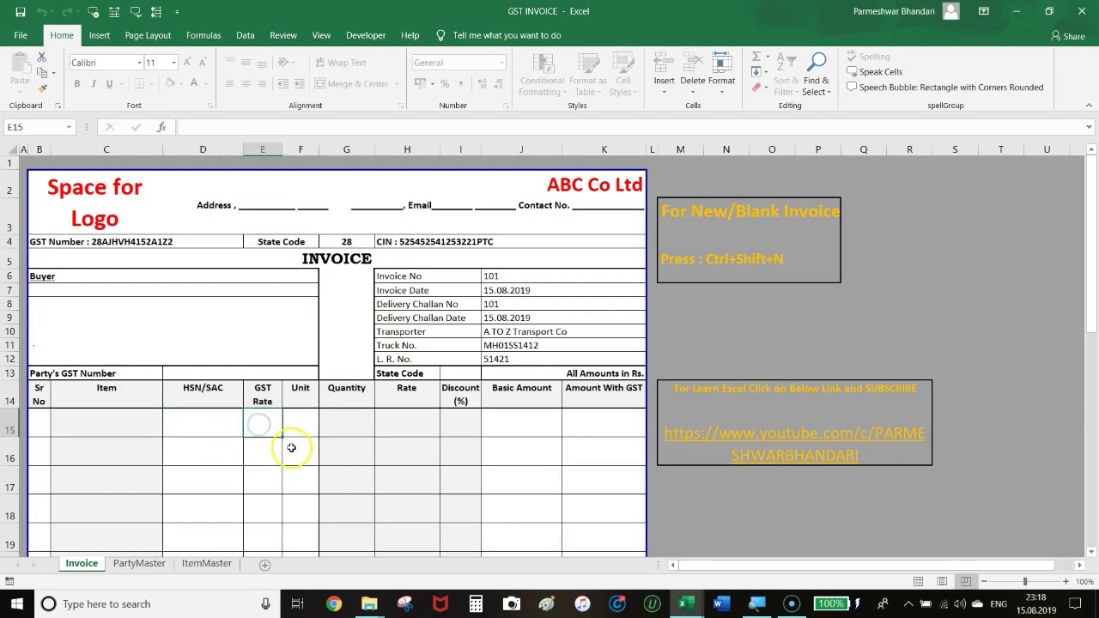
pyautogui.scroll(-5, 296, 438)
pyautogui.scroll(-3, 302, 424)
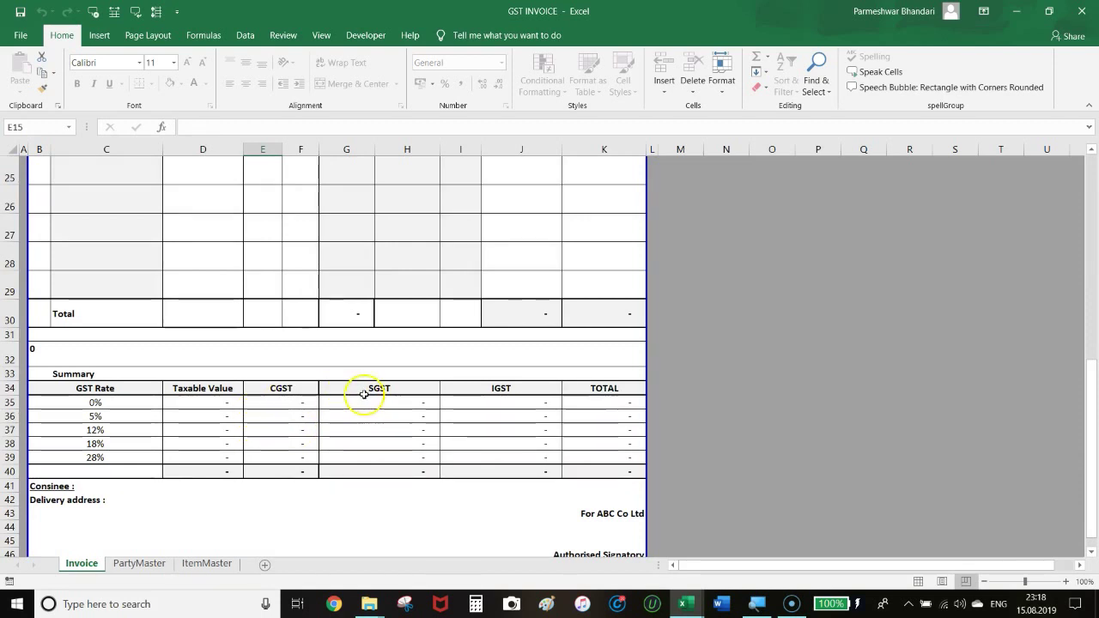
pyautogui.scroll(1, 337, 411)
pyautogui.scroll(8, 337, 410)
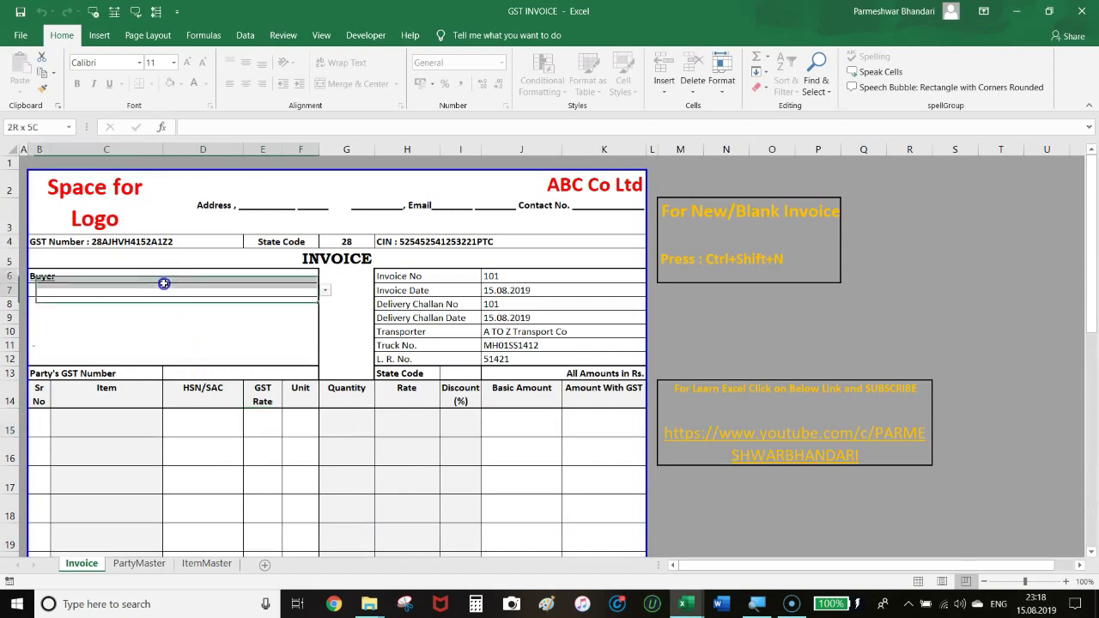
pyautogui.moveTo(159, 304); pyautogui.dragTo(161, 363)
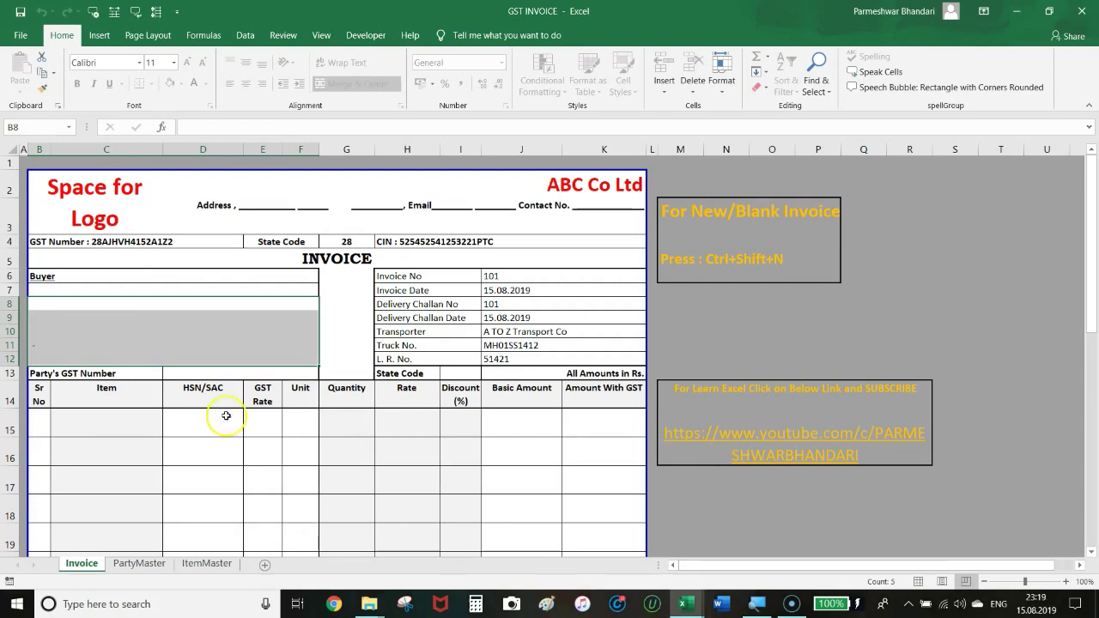
pyautogui.scroll(-4, 223, 403)
pyautogui.scroll(-3, 220, 415)
pyautogui.click(127, 433)
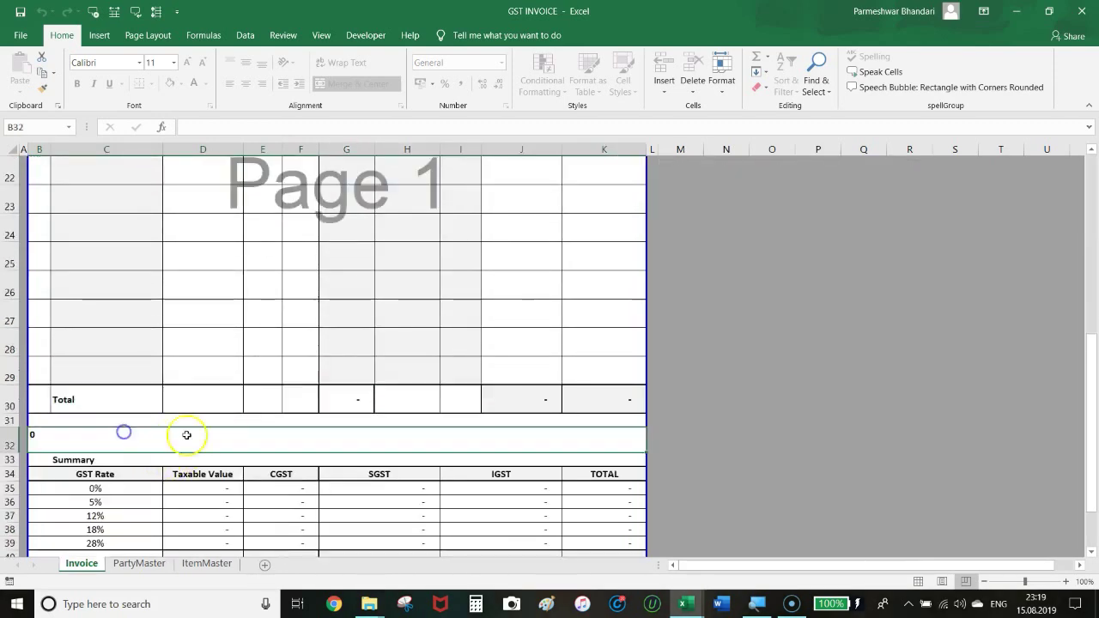
pyautogui.scroll(7, 289, 424)
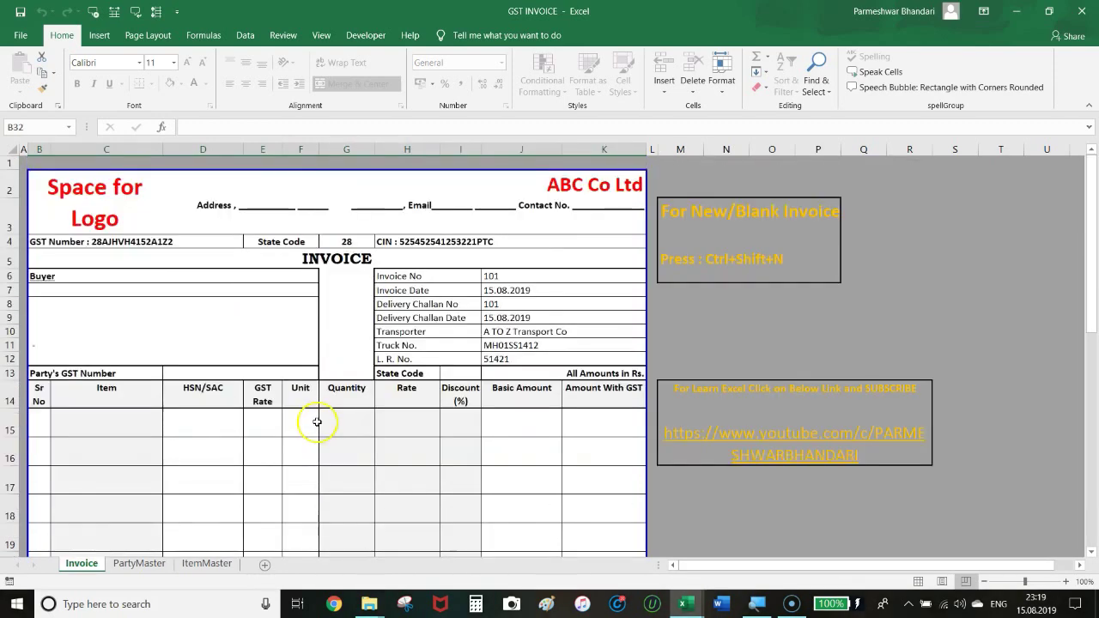
# Review the PartyMaster buyer columns (Company Name to GST Number) and the ItemMaster Unit column
pyautogui.click(141, 563)
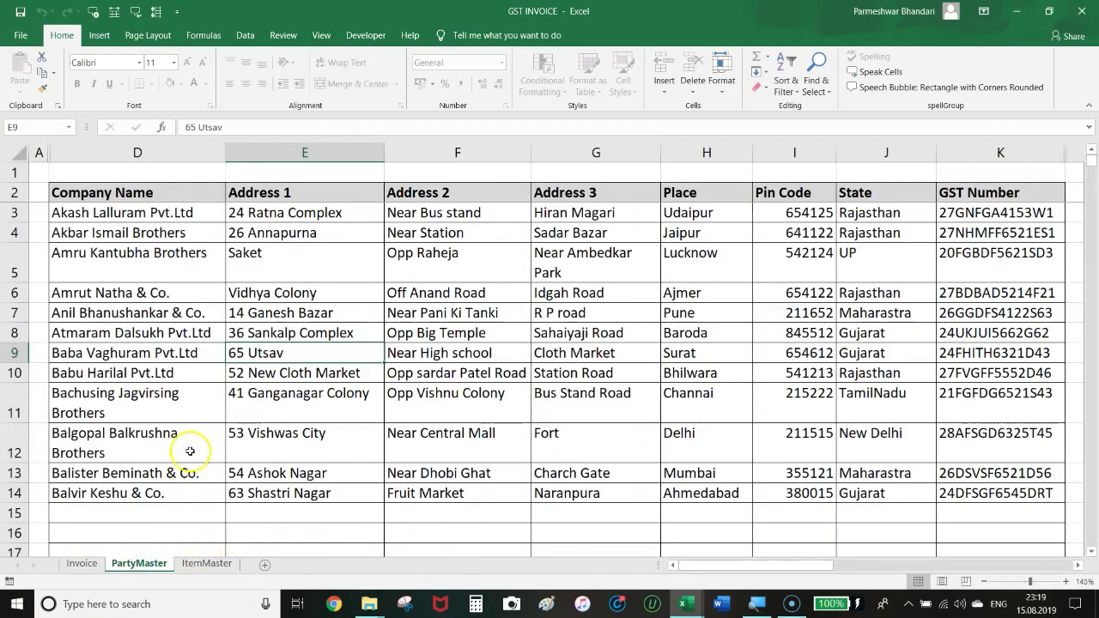
pyautogui.click(161, 192)
pyautogui.click(261, 193)
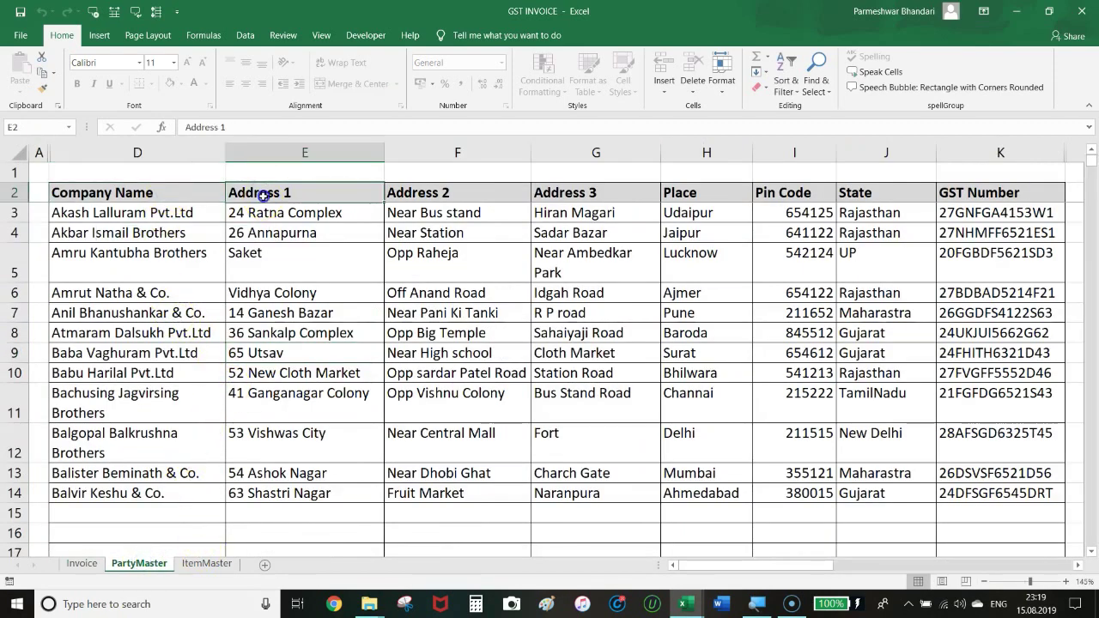
pyautogui.click(653, 193)
pyautogui.click(783, 192)
pyautogui.click(884, 189)
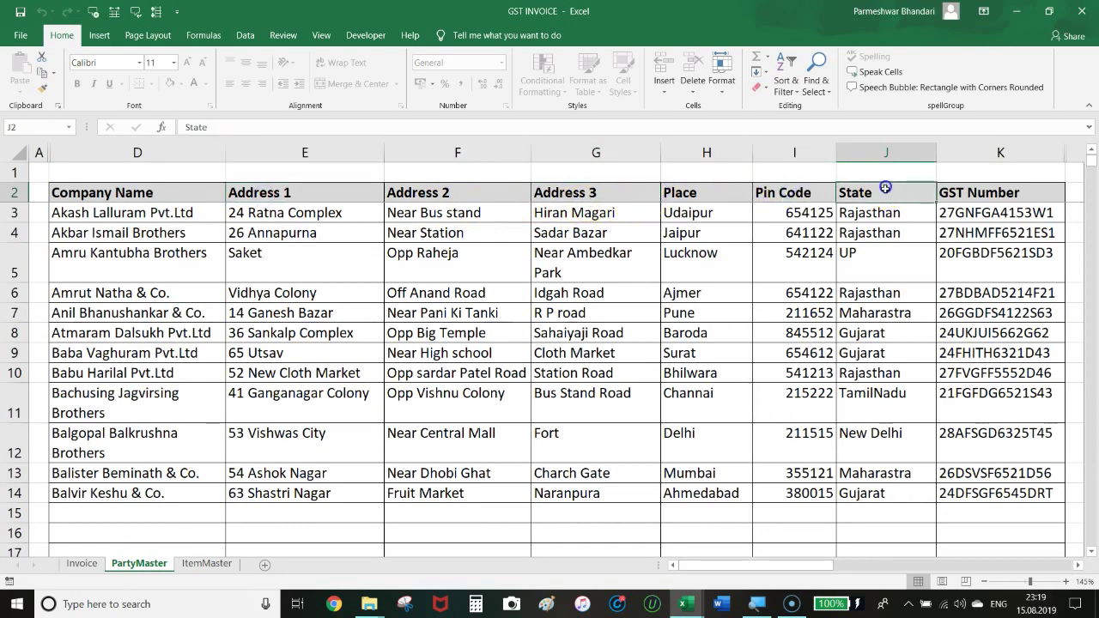
pyautogui.click(966, 187)
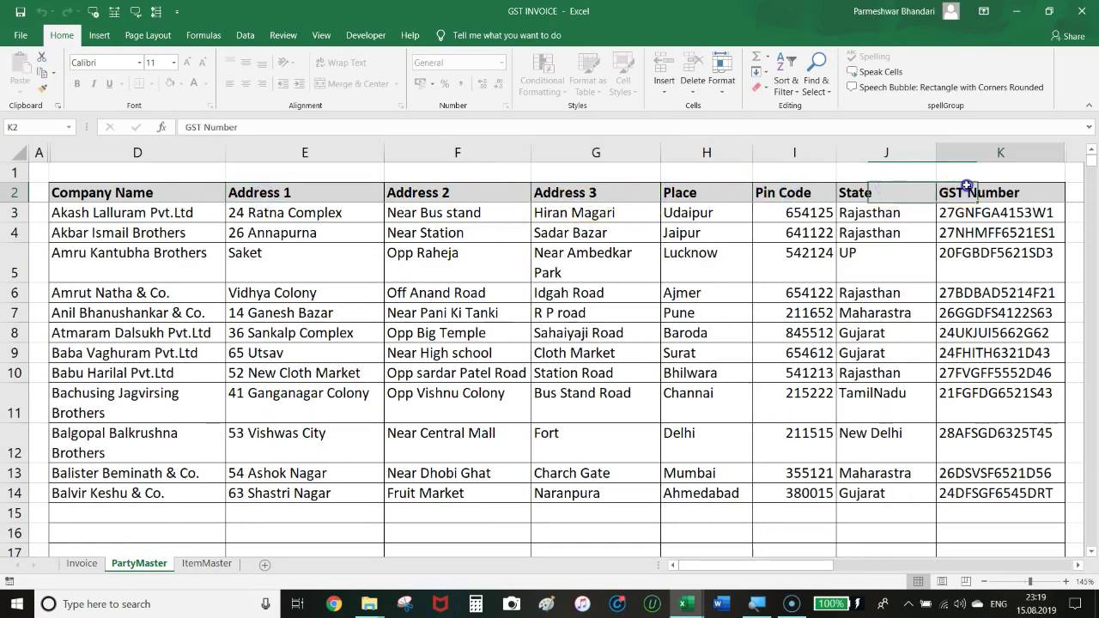
pyautogui.click(199, 563)
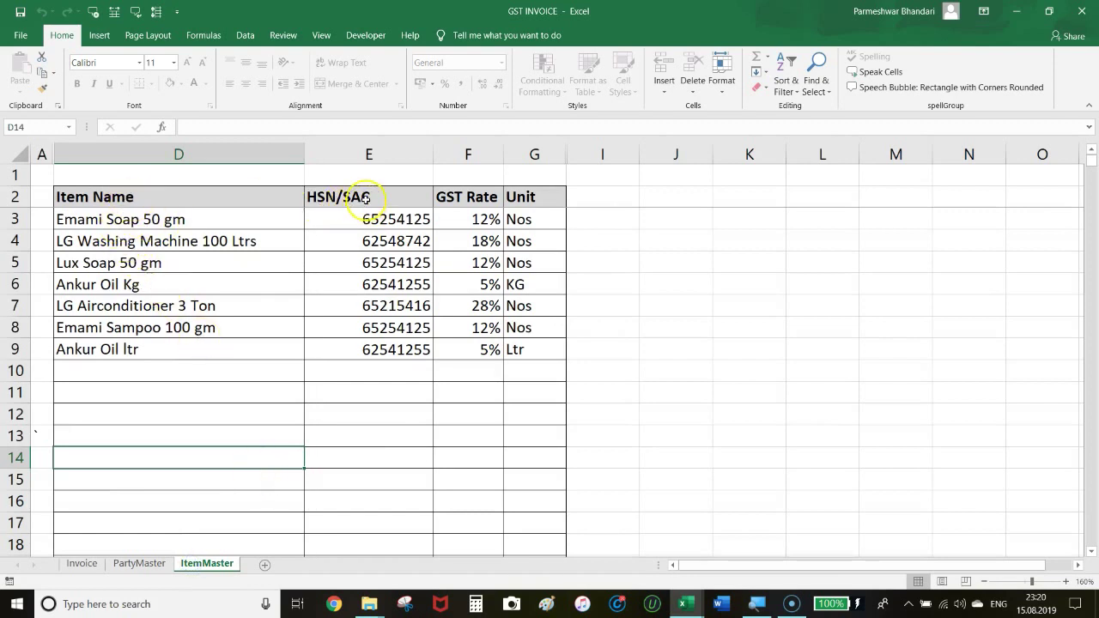
pyautogui.click(531, 196)
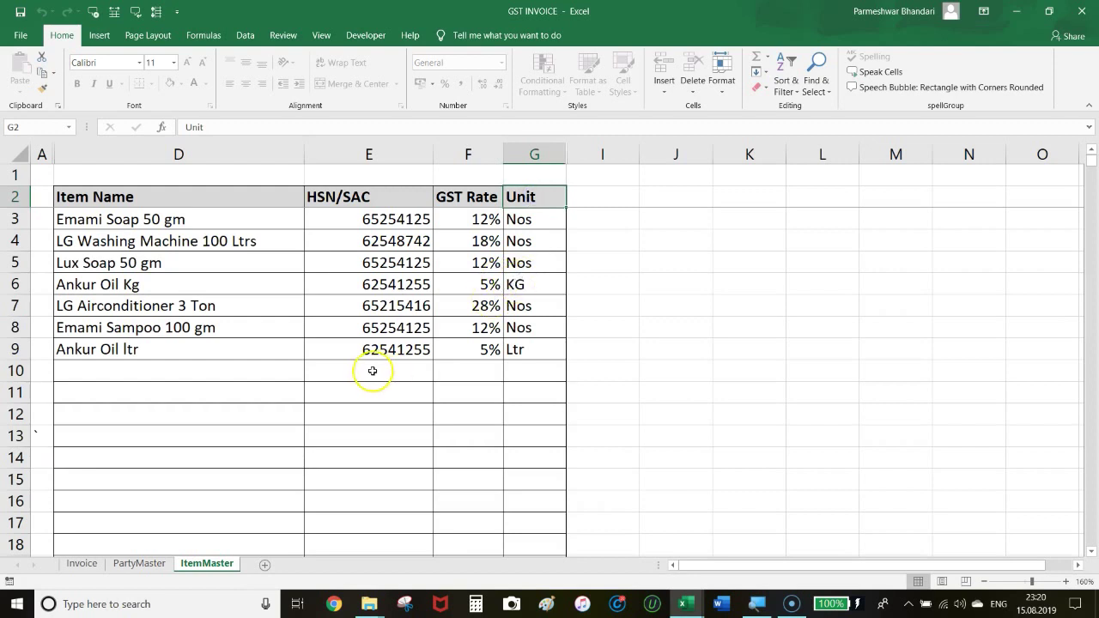
pyautogui.hotkey('ctrl', 'pageup')
pyautogui.hotkey('ctrl', 'pageup')
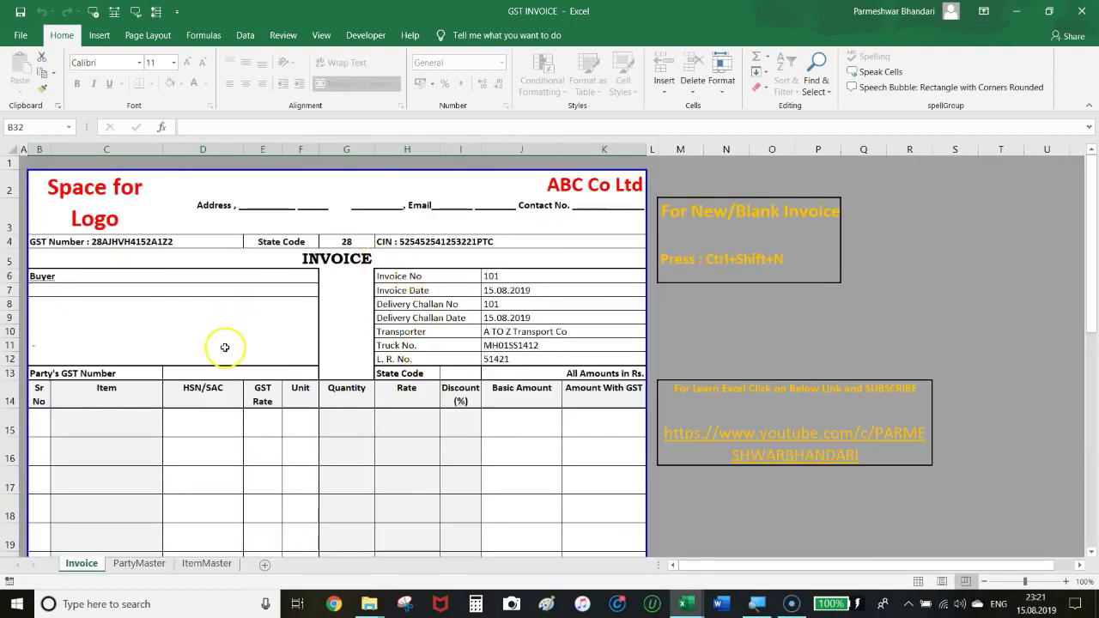
# Pick Balister Beminath & Co. from the Buyer dropdown and verify its GST number and state code 26
pyautogui.click(153, 294)
pyautogui.click(158, 287)
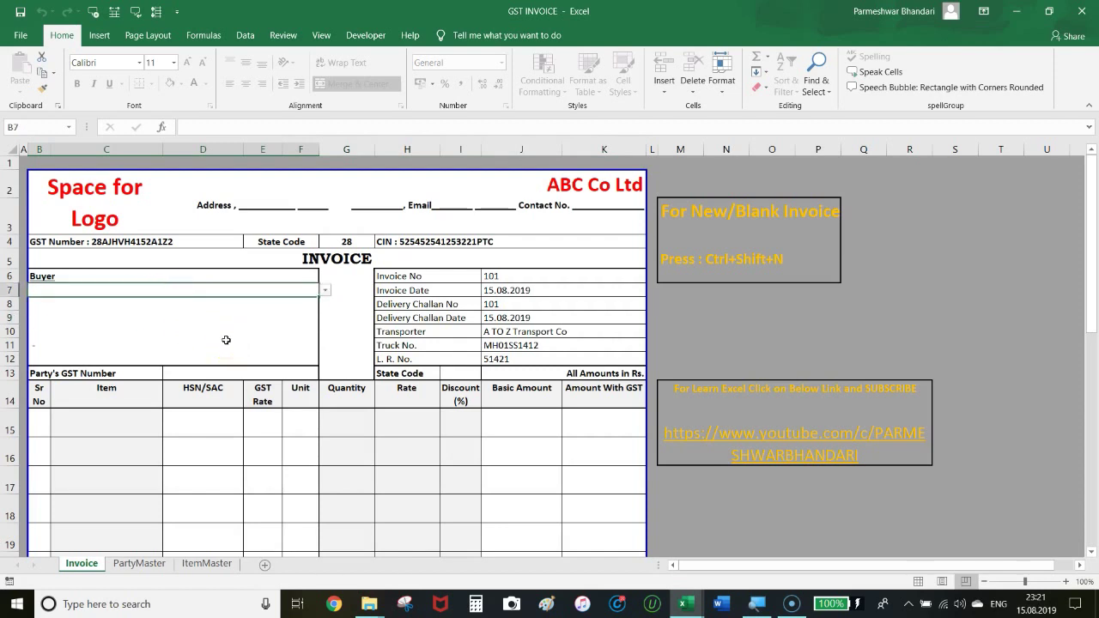
pyautogui.write('buyer')
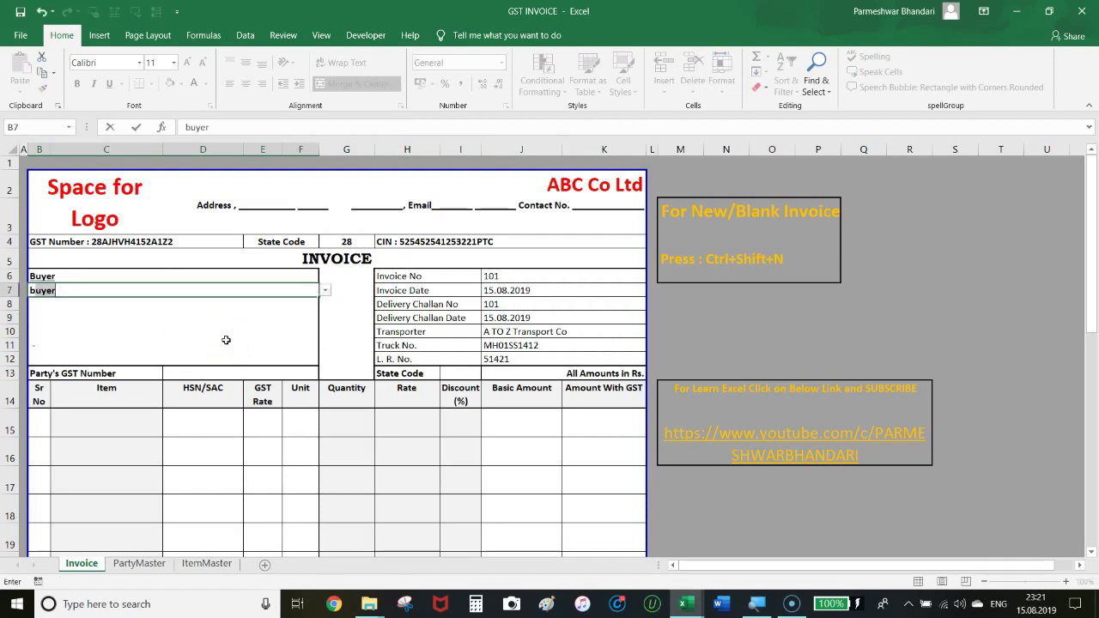
pyautogui.write('ba')
pyautogui.click(328, 294)
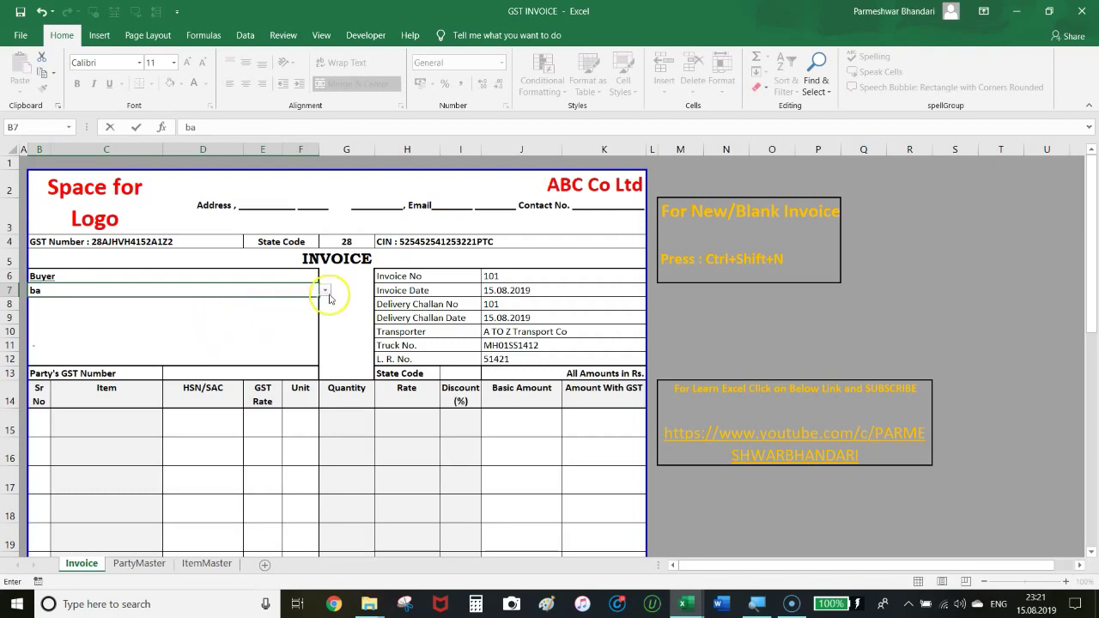
pyautogui.click(327, 292)
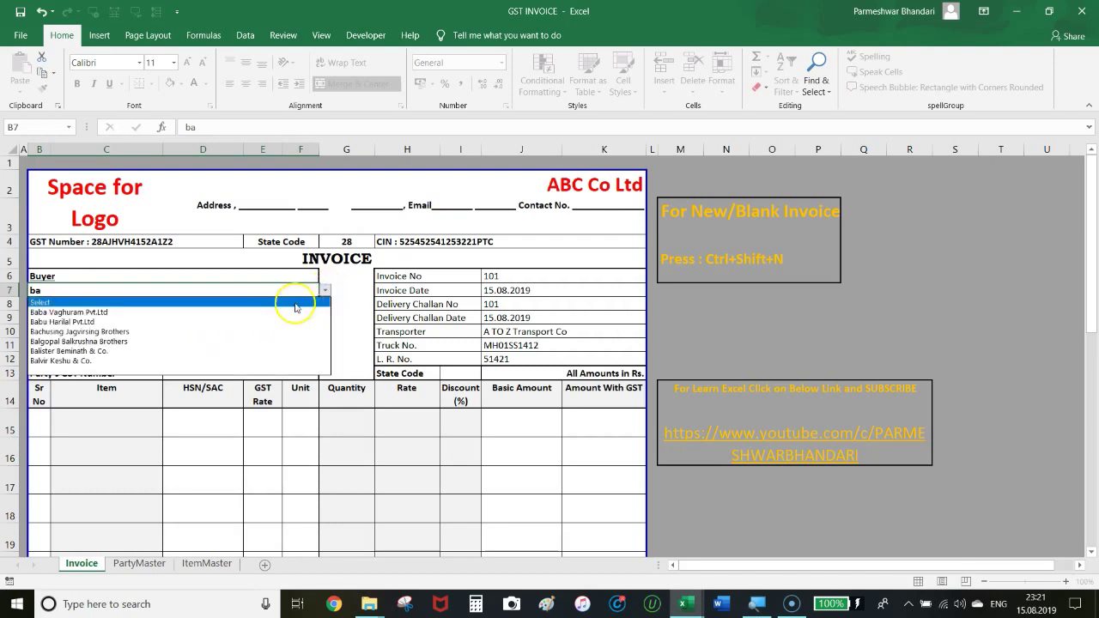
pyautogui.click(140, 351)
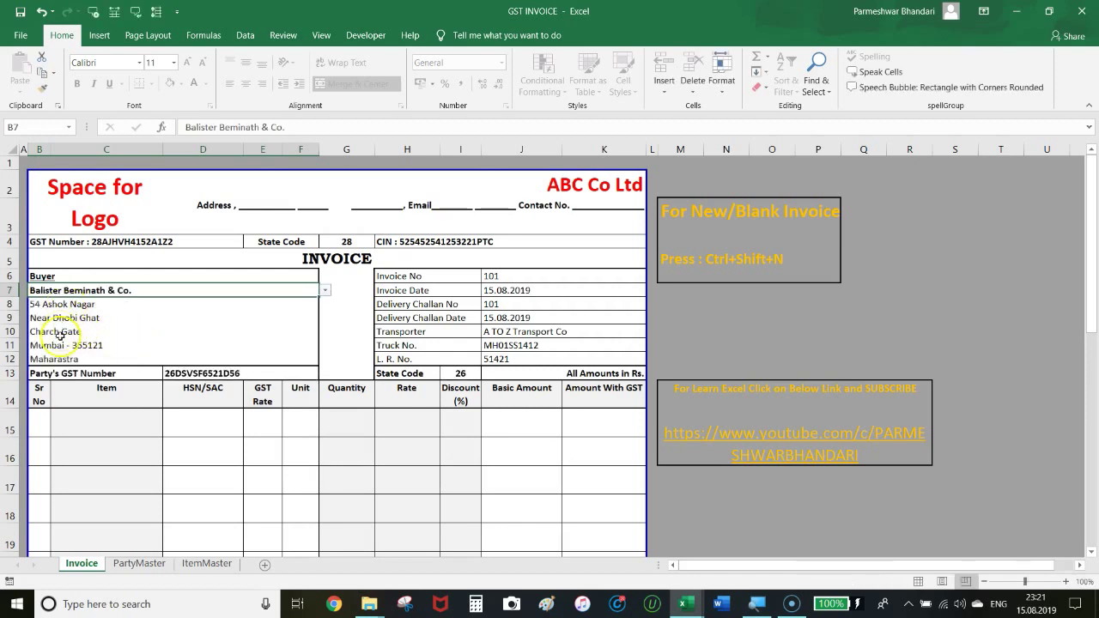
pyautogui.click(233, 371)
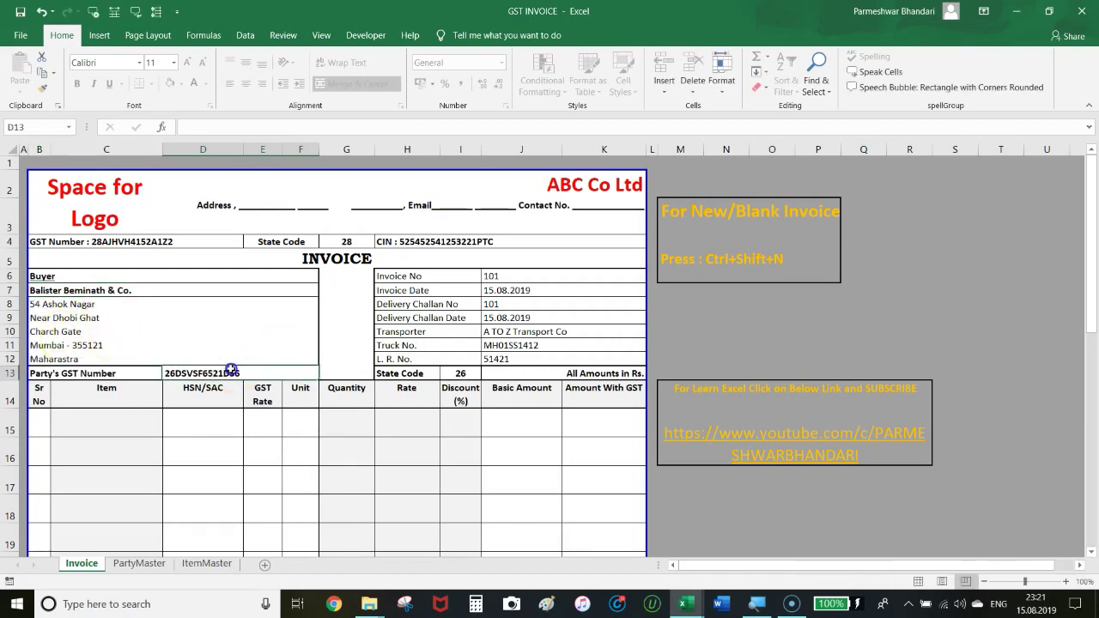
pyautogui.click(464, 375)
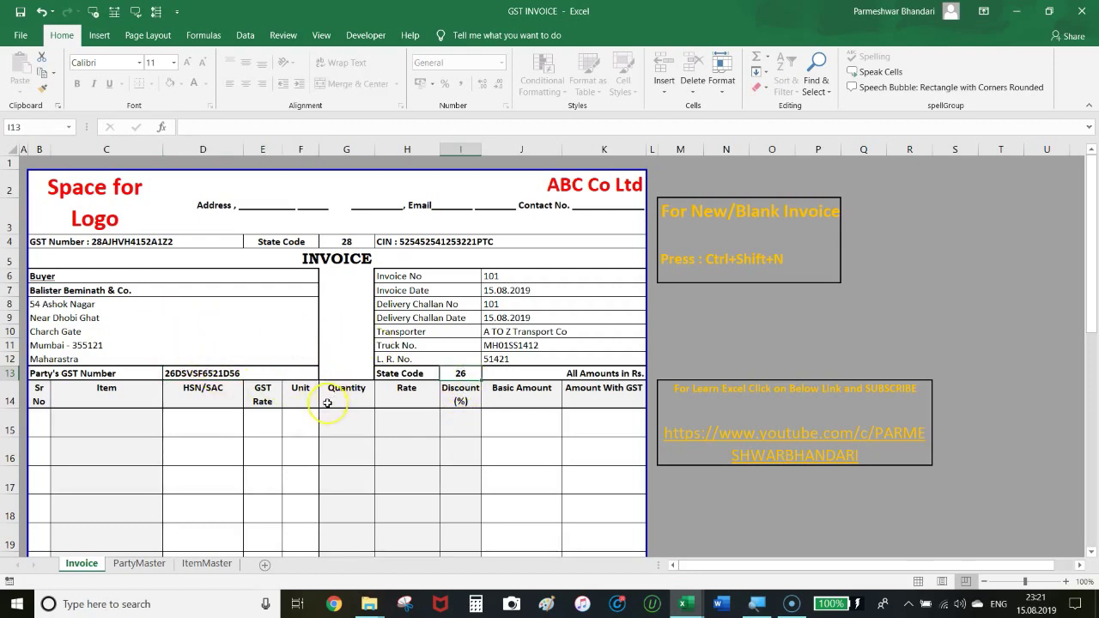
pyautogui.click(125, 424)
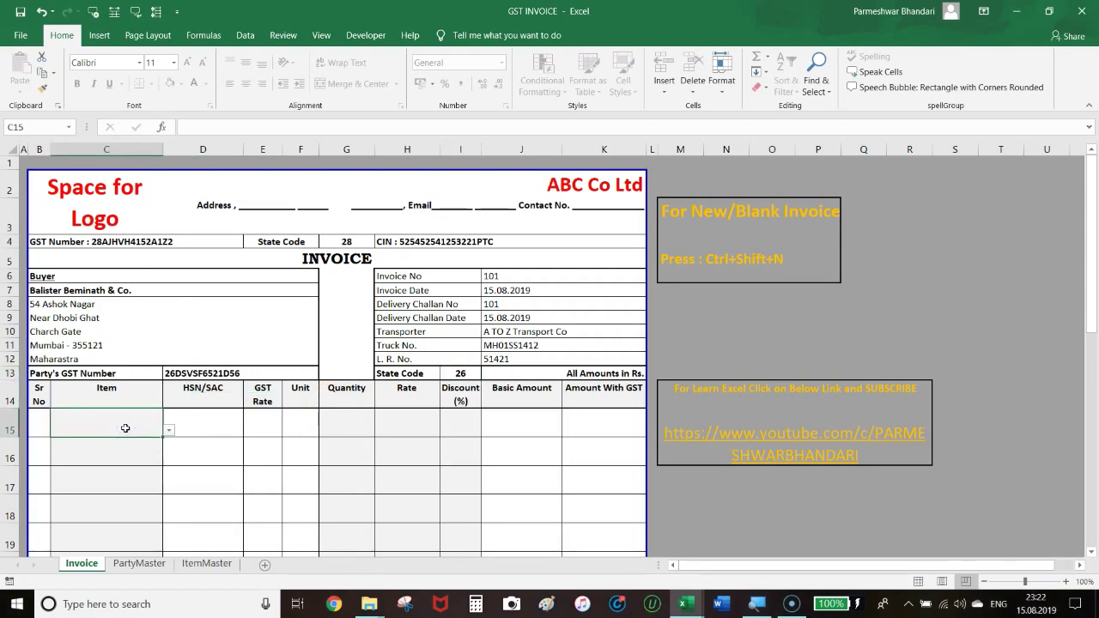
# Choose LG Airconditioner 3 Ton as the first item and confirm its 28.00% GST rate
pyautogui.write('I')
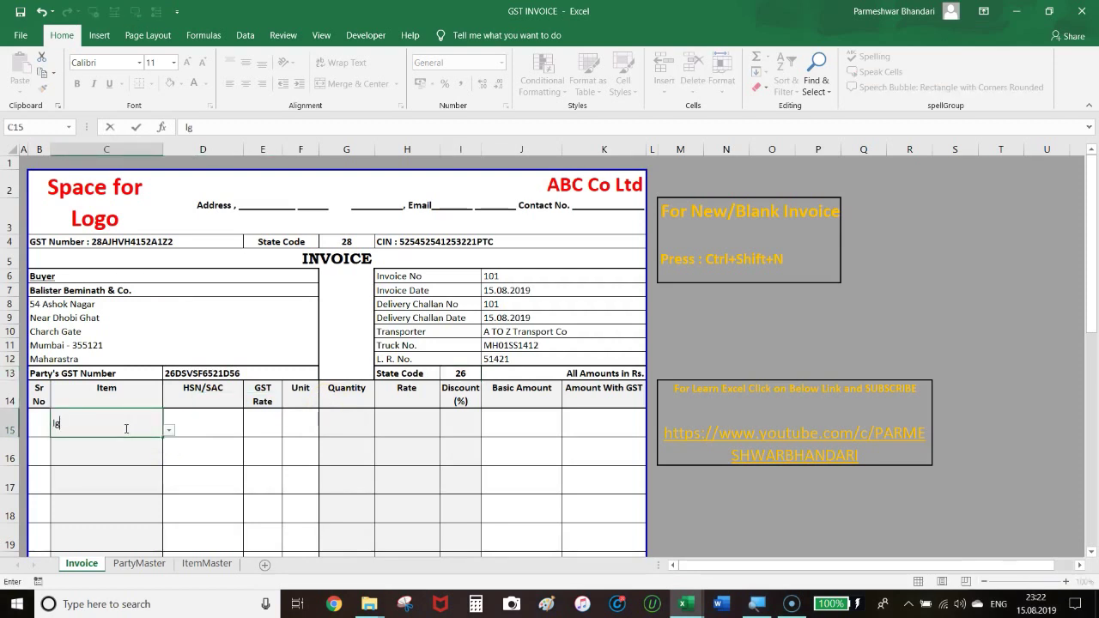
pyautogui.click(170, 431)
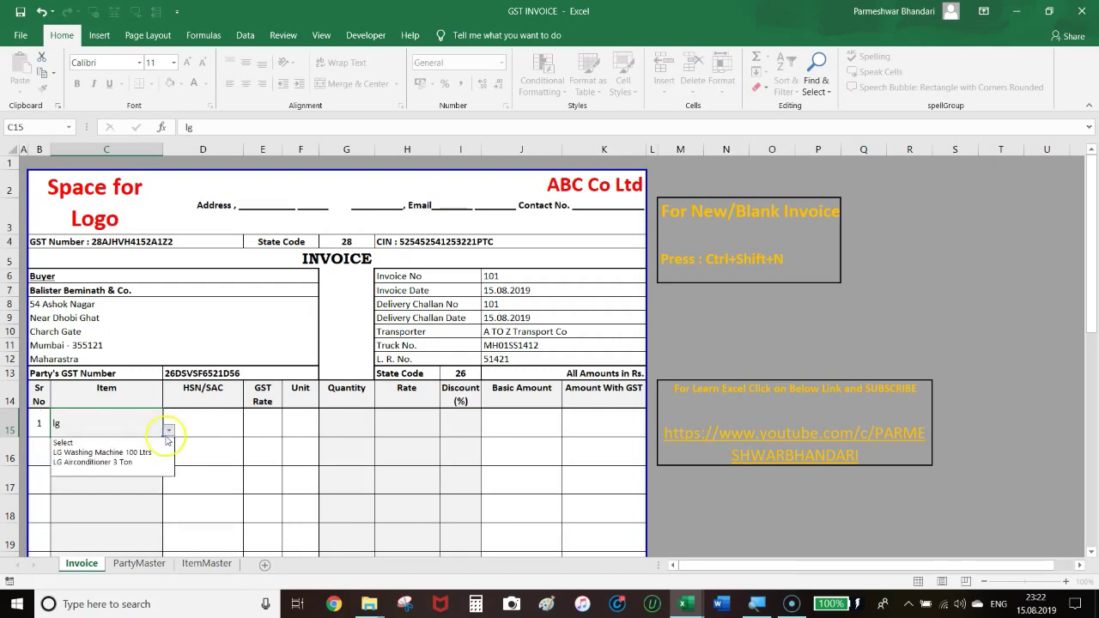
pyautogui.click(139, 462)
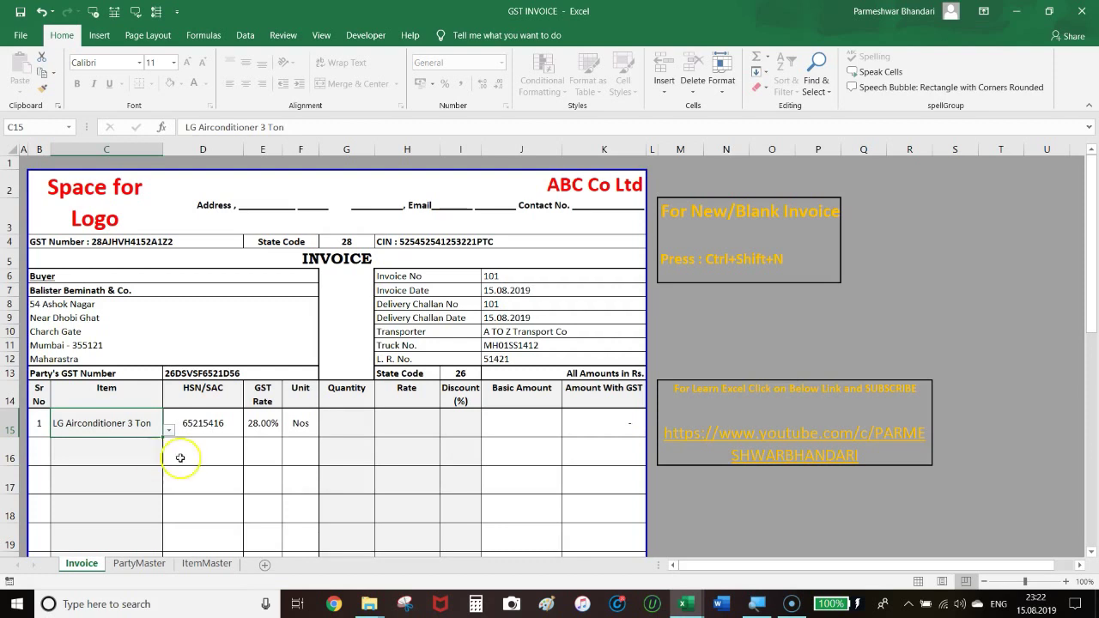
pyautogui.click(207, 453)
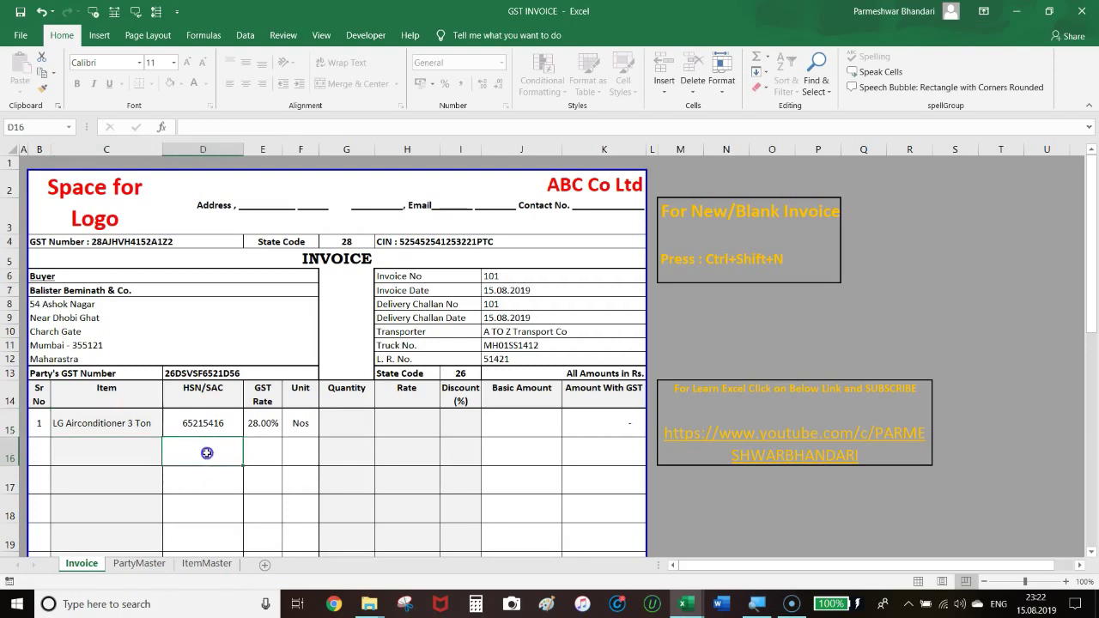
pyautogui.click(261, 424)
pyautogui.click(300, 423)
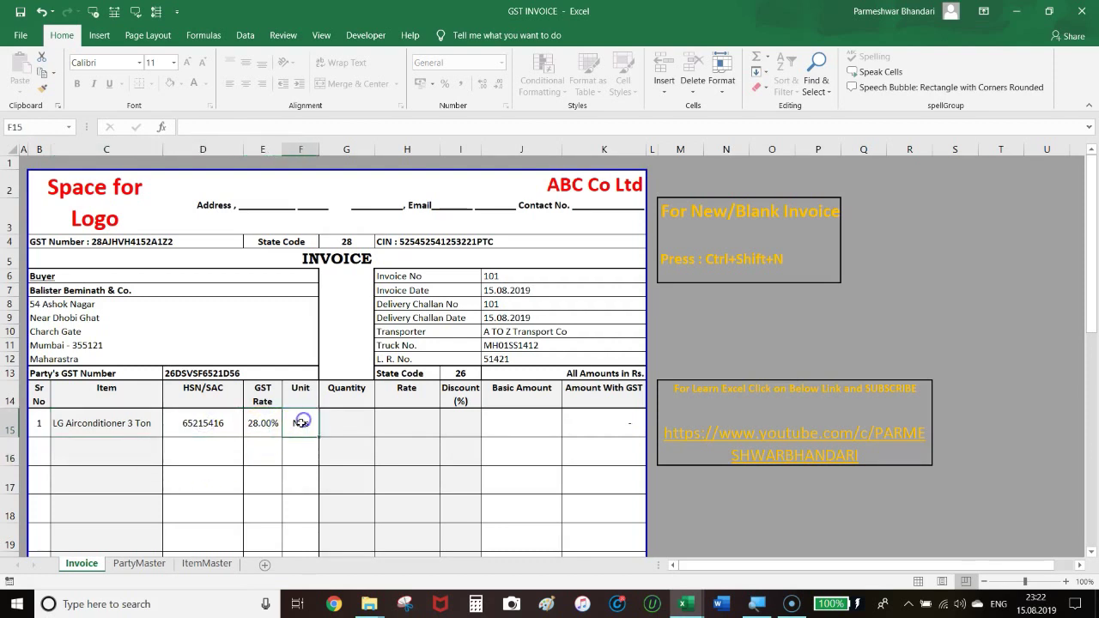
# Enter quantity 1 and rate 25,000 for the LG Airconditioner line
pyautogui.click(337, 424)
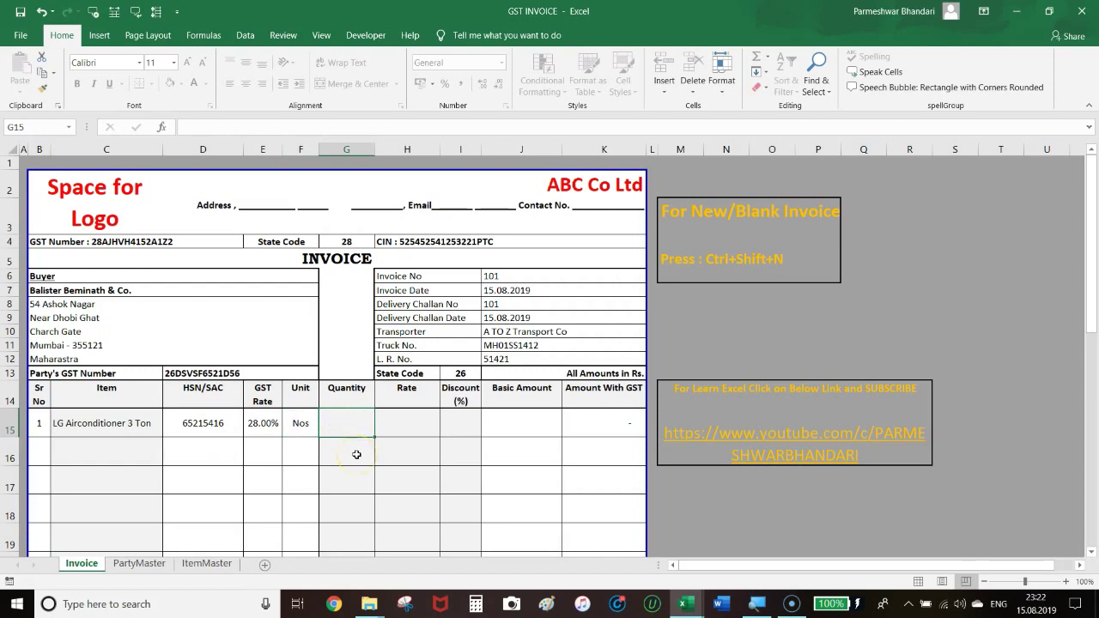
pyautogui.write('1')
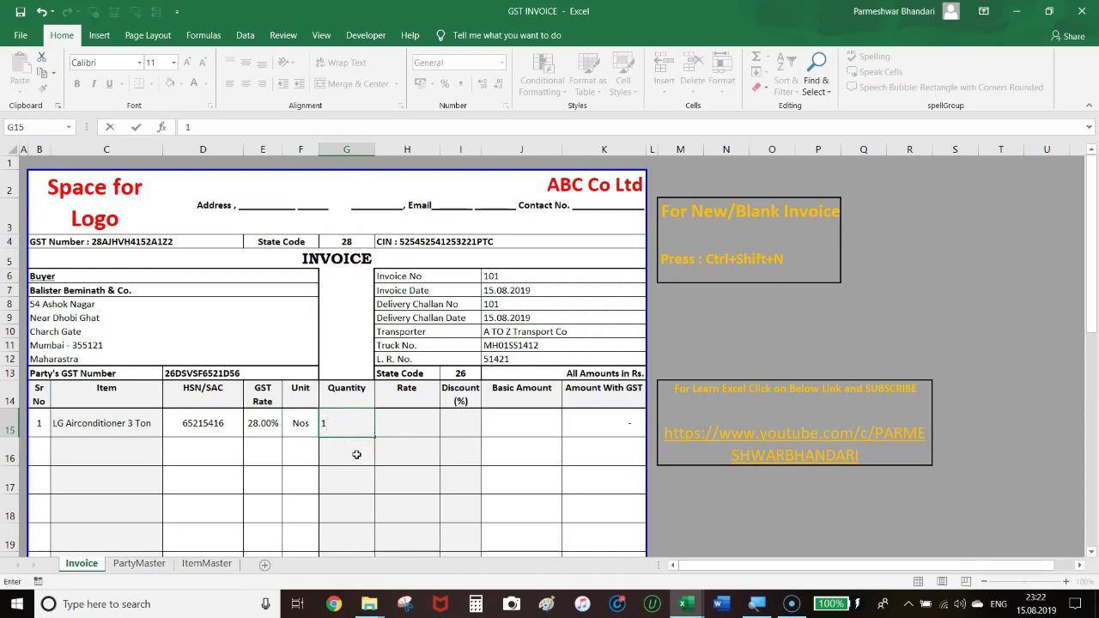
pyautogui.press('Return')
pyautogui.click(400, 420)
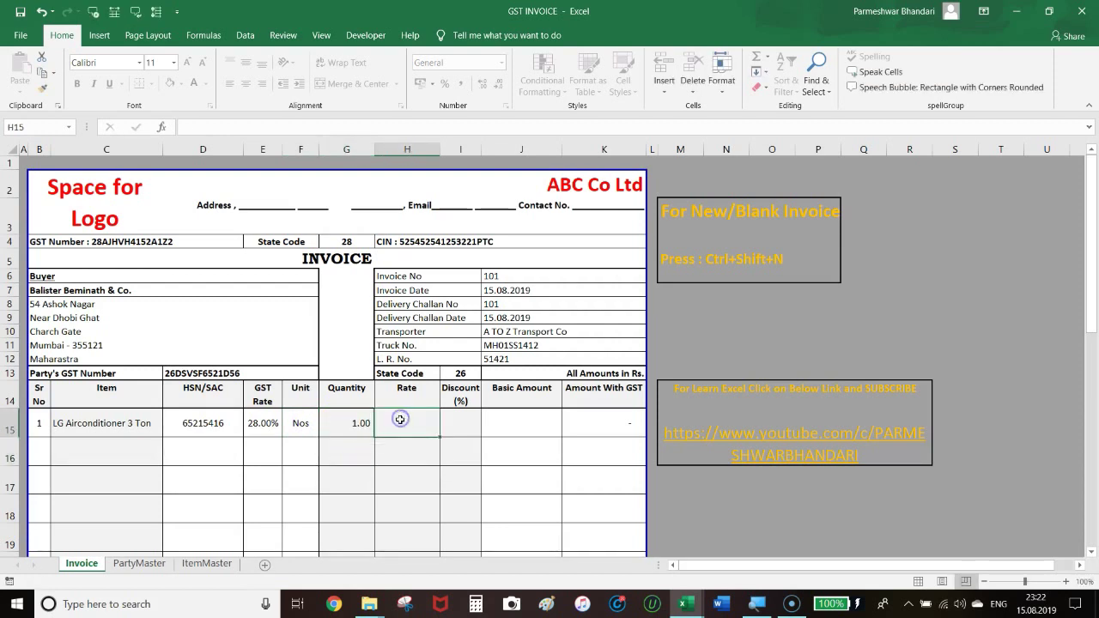
pyautogui.write('25000')
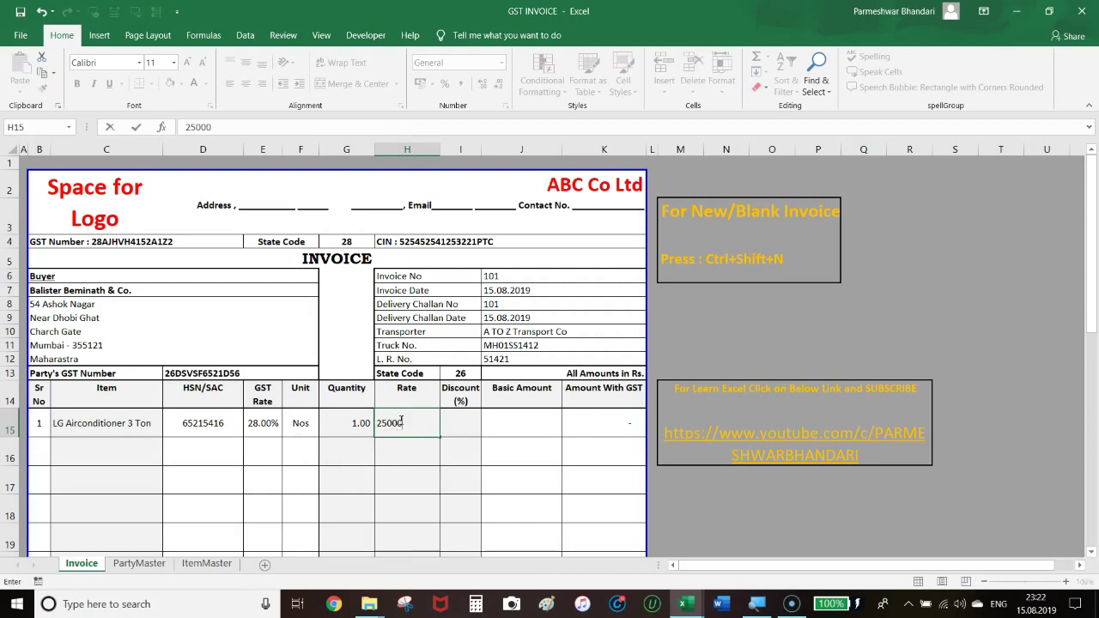
pyautogui.press('Return')
pyautogui.click(464, 423)
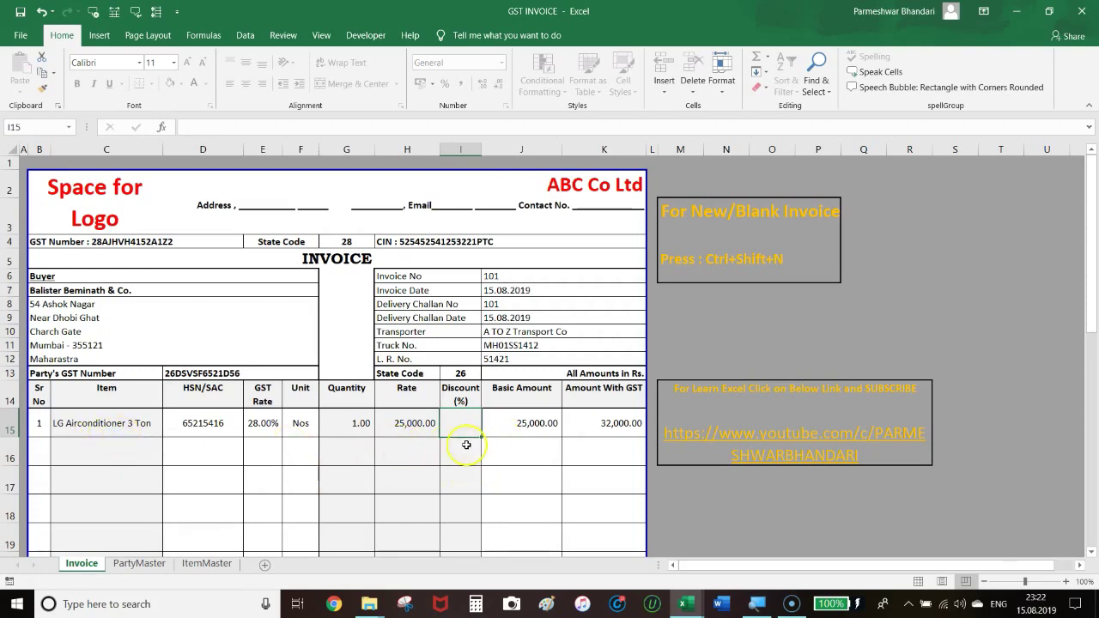
pyautogui.scroll(-3, 428, 442)
pyautogui.scroll(-2, 426, 441)
pyautogui.scroll(-2, 427, 439)
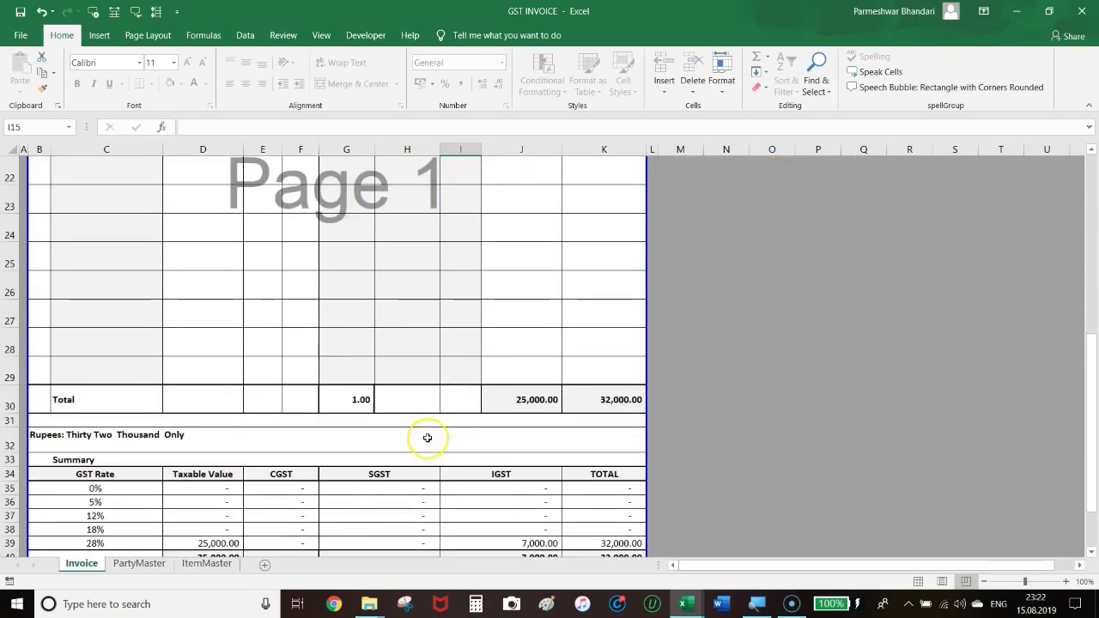
pyautogui.scroll(-1, 425, 455)
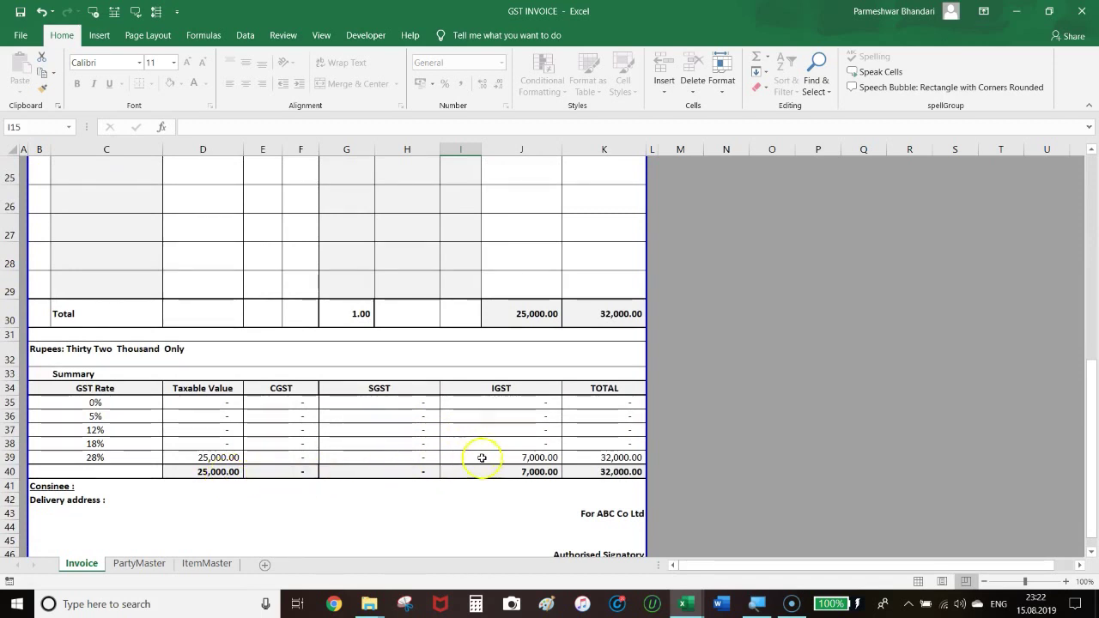
pyautogui.click(507, 457)
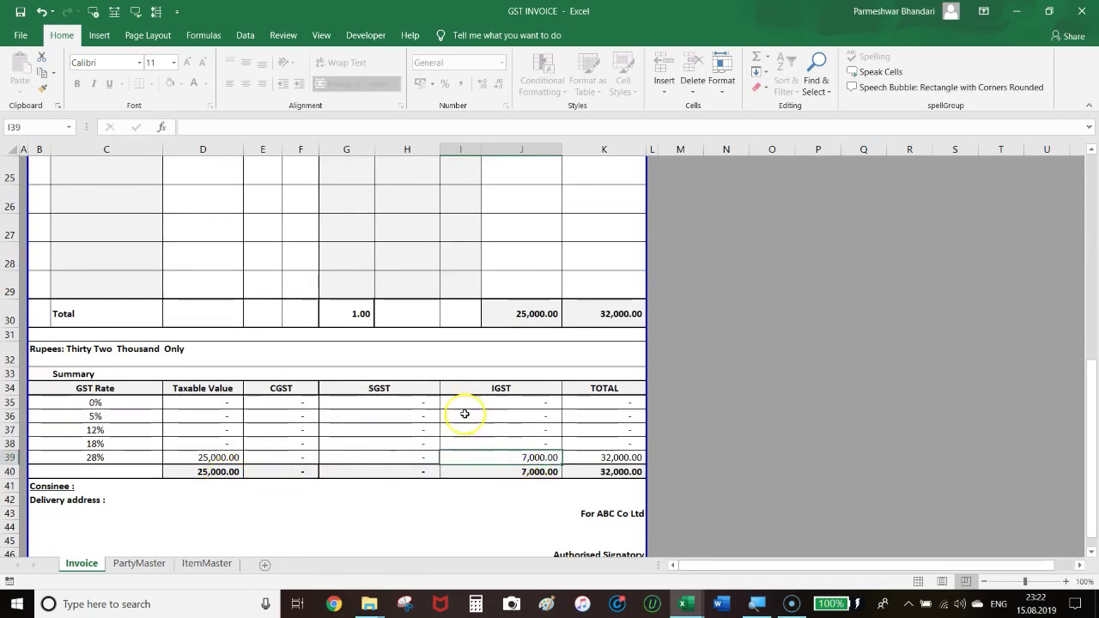
pyautogui.scroll(1, 412, 386)
pyautogui.scroll(8, 412, 386)
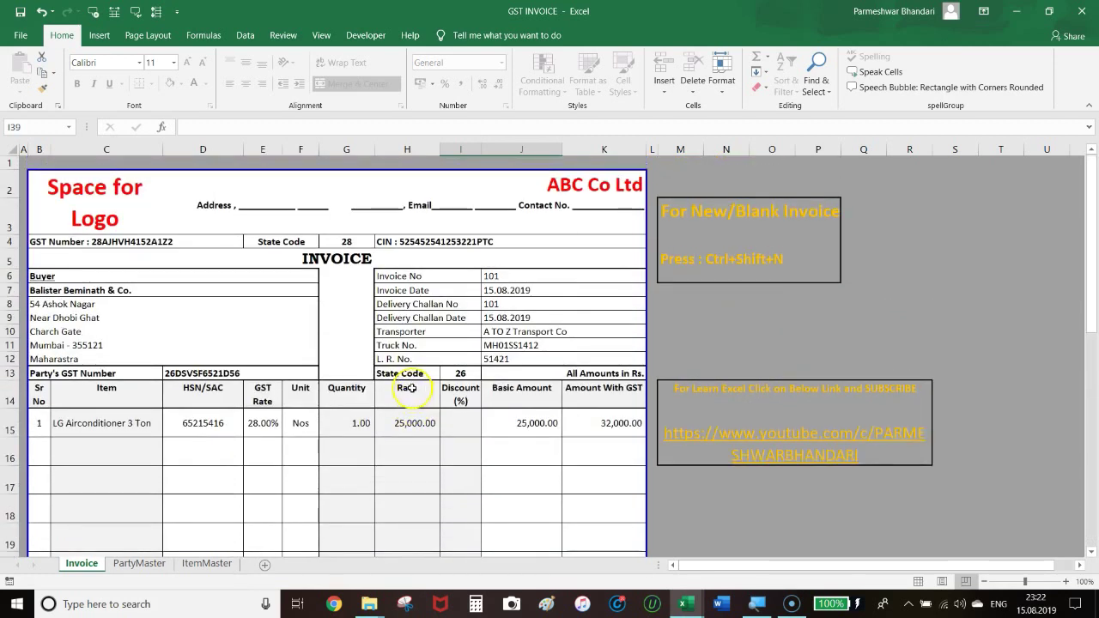
pyautogui.click(347, 241)
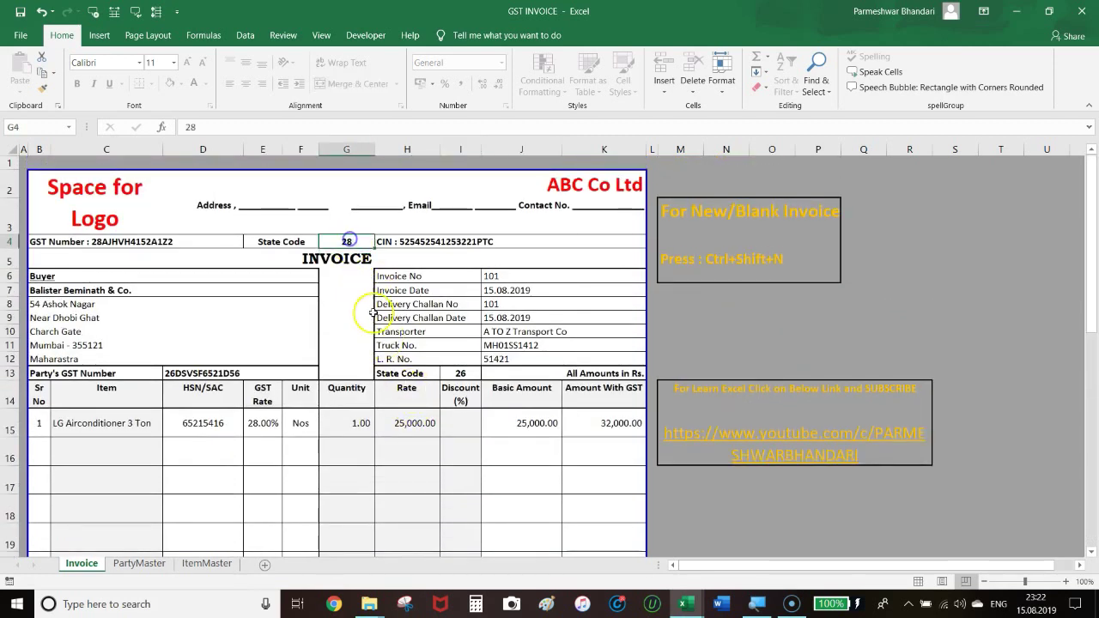
pyautogui.click(464, 373)
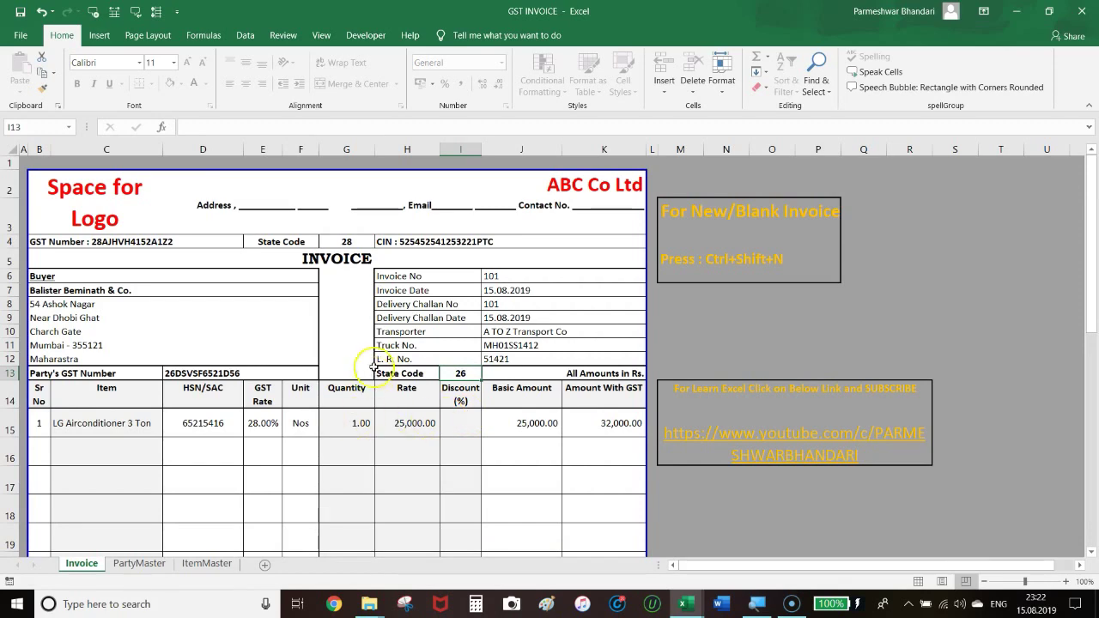
pyautogui.scroll(-5, 370, 390)
pyautogui.scroll(-2, 373, 397)
pyautogui.scroll(-3, 380, 392)
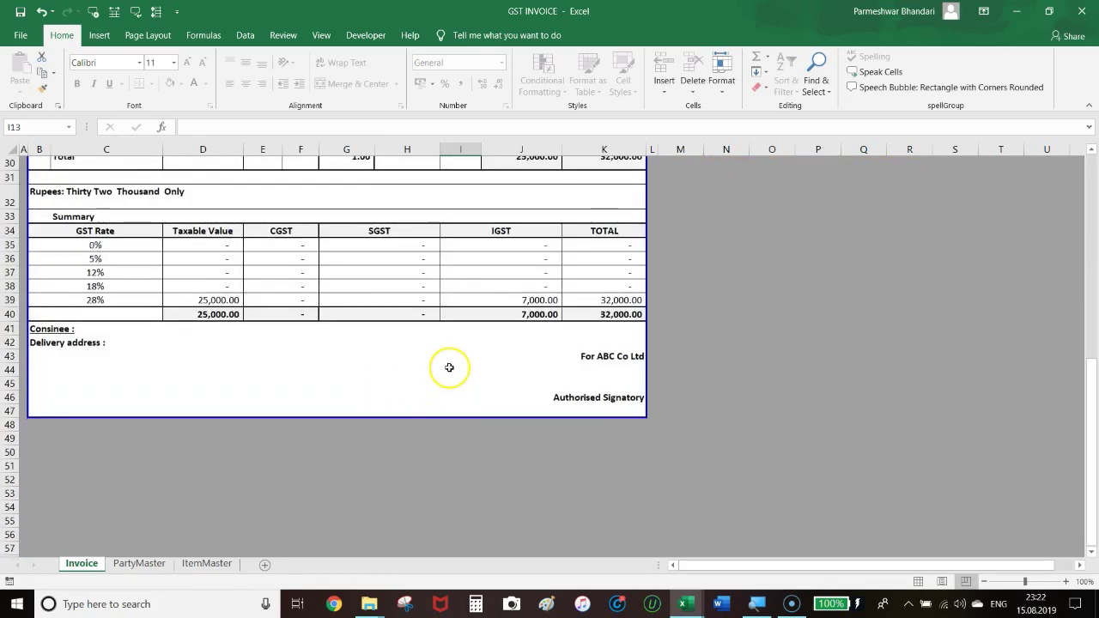
pyautogui.scroll(4, 449, 369)
pyautogui.scroll(6, 449, 369)
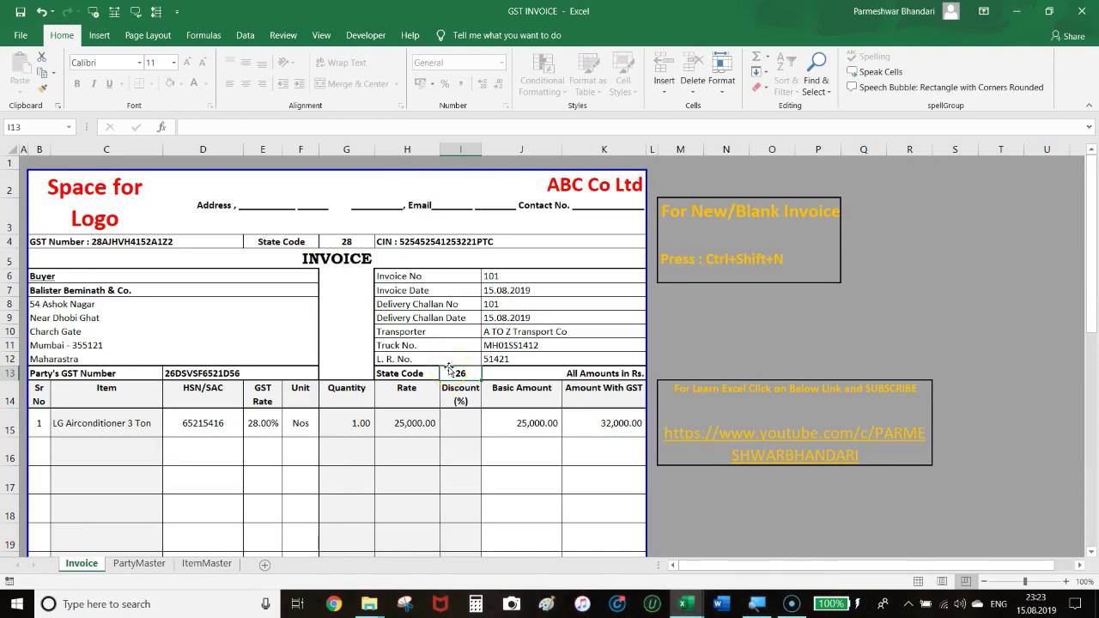
# Replace the buyer with Balgopal Balkrushna Brothers and compare its state code with the seller's 28
pyautogui.click(245, 290)
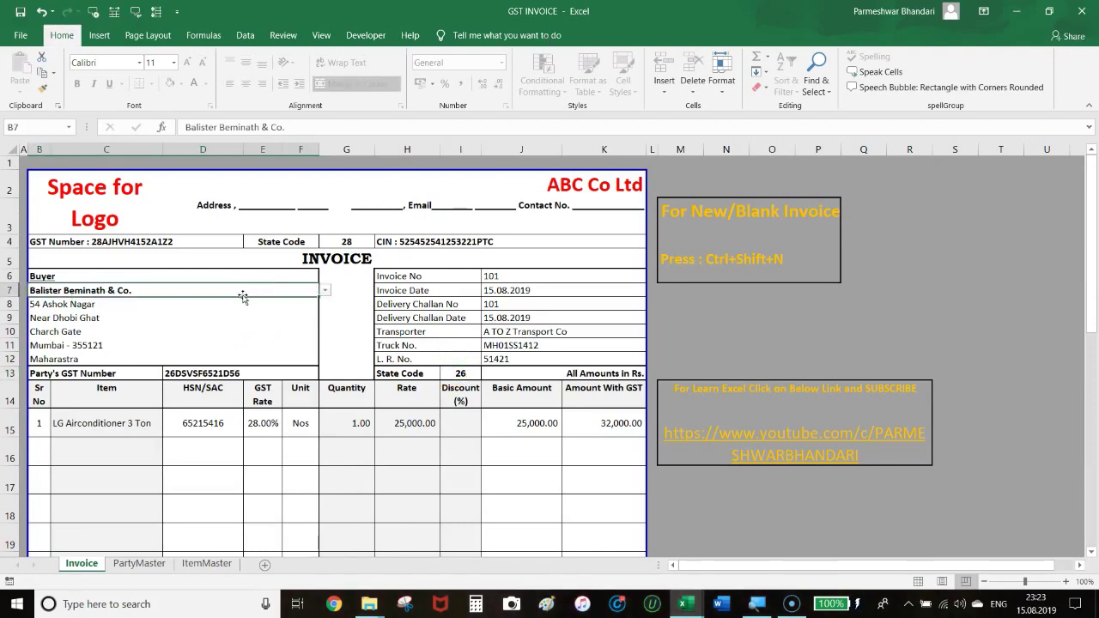
pyautogui.write('ba')
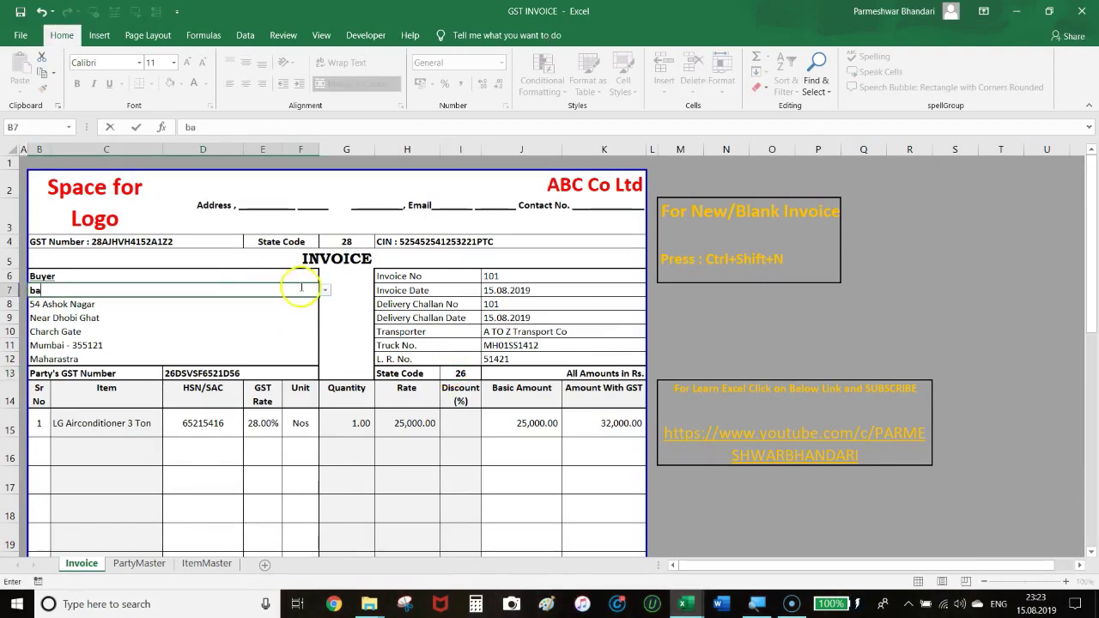
pyautogui.click(325, 291)
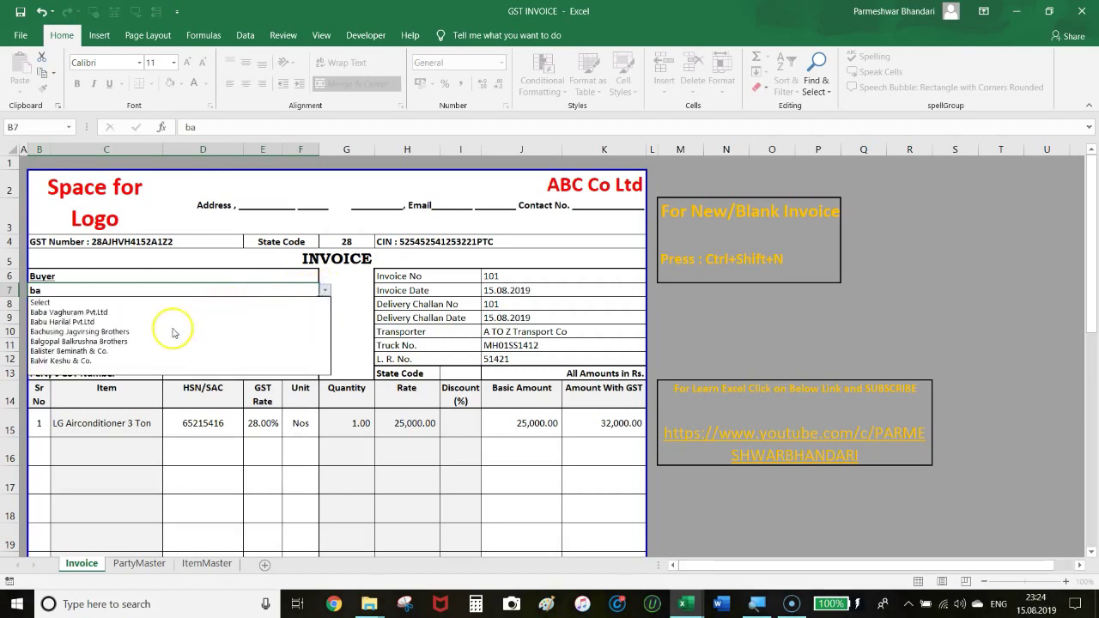
pyautogui.click(137, 341)
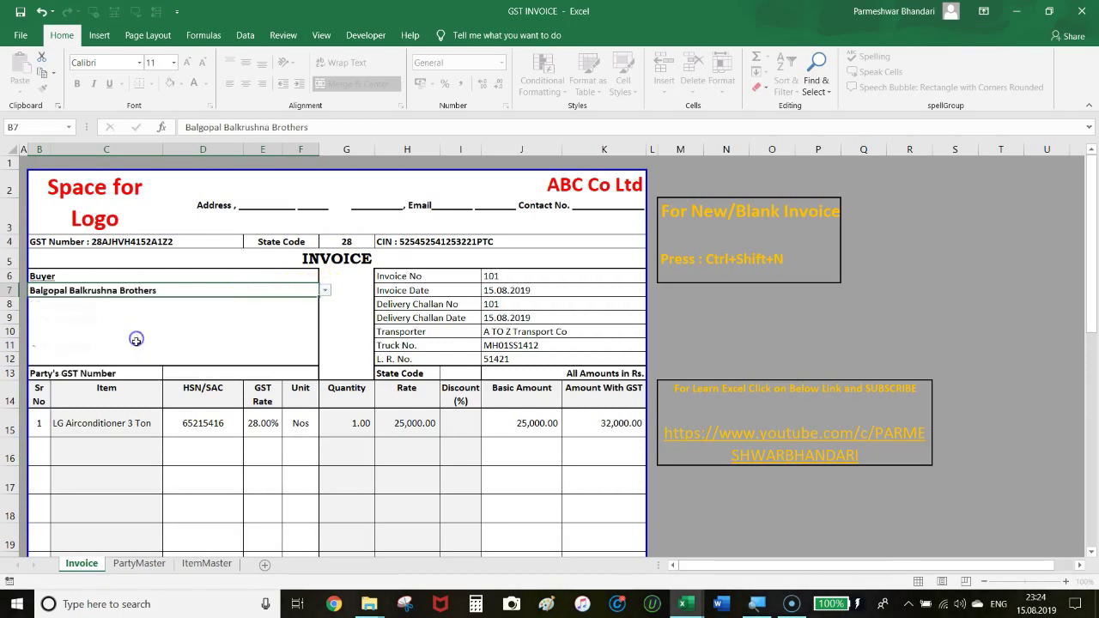
pyautogui.click(343, 242)
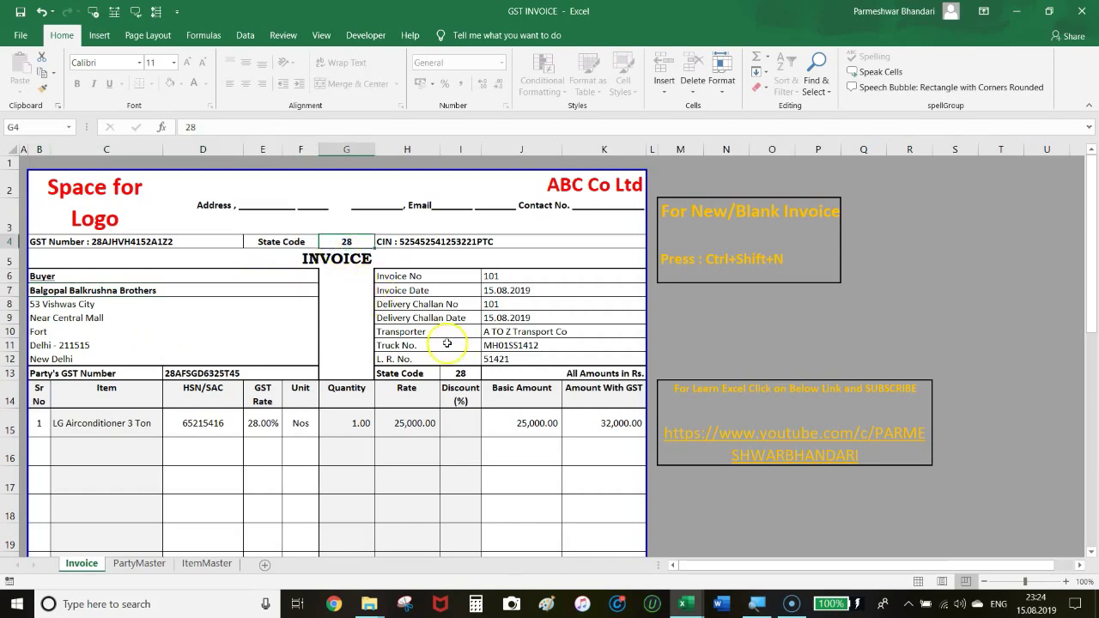
pyautogui.click(460, 373)
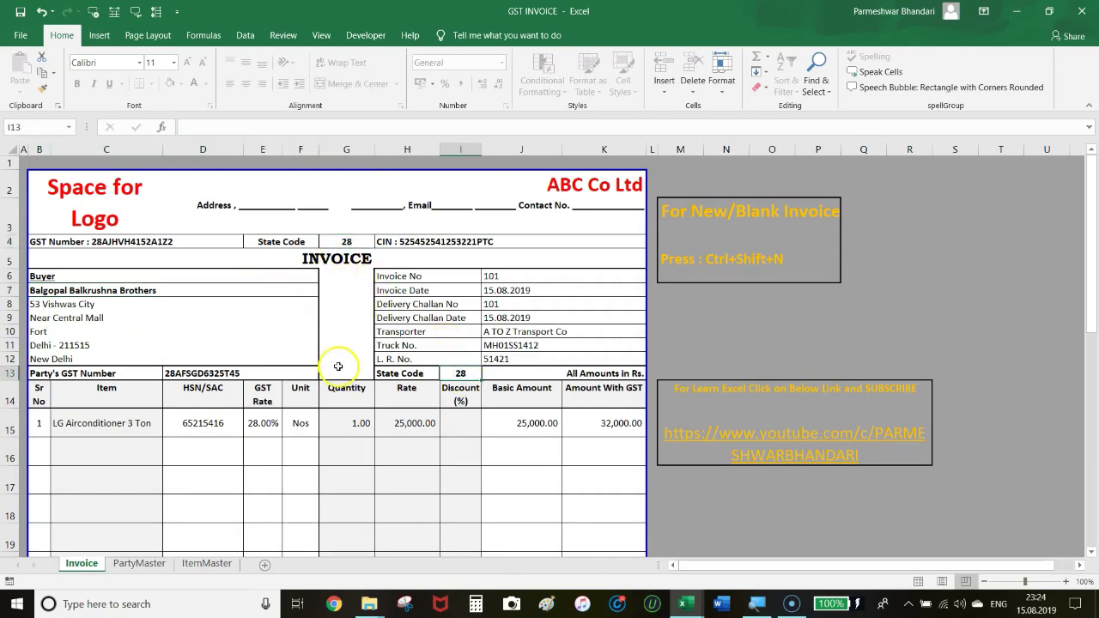
pyautogui.scroll(-5, 343, 365)
pyautogui.scroll(-3, 347, 360)
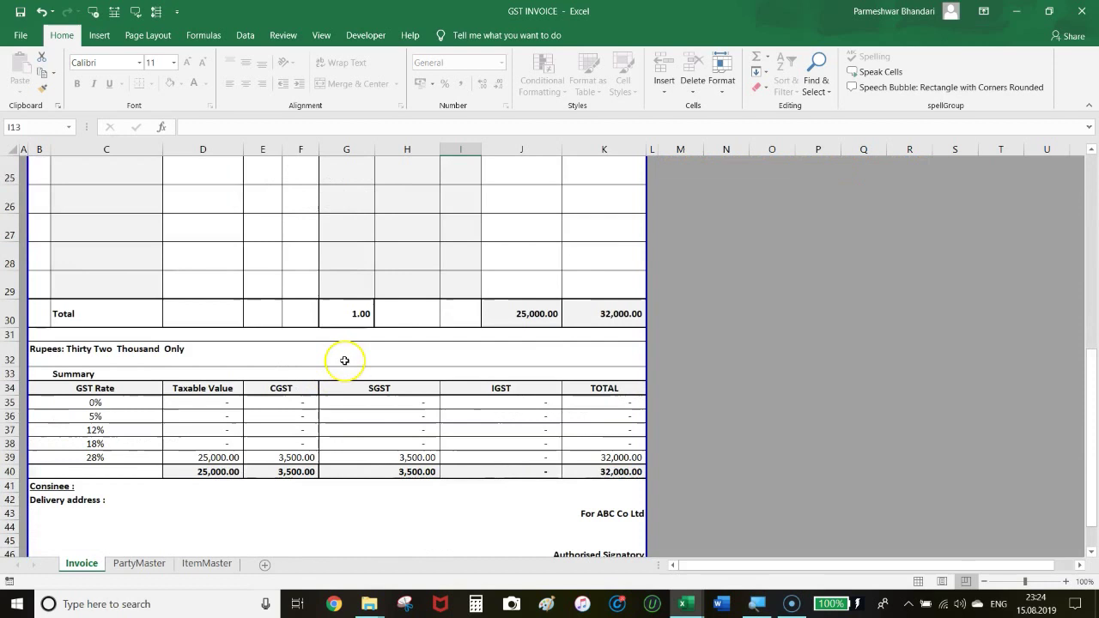
pyautogui.click(282, 455)
pyautogui.click(404, 457)
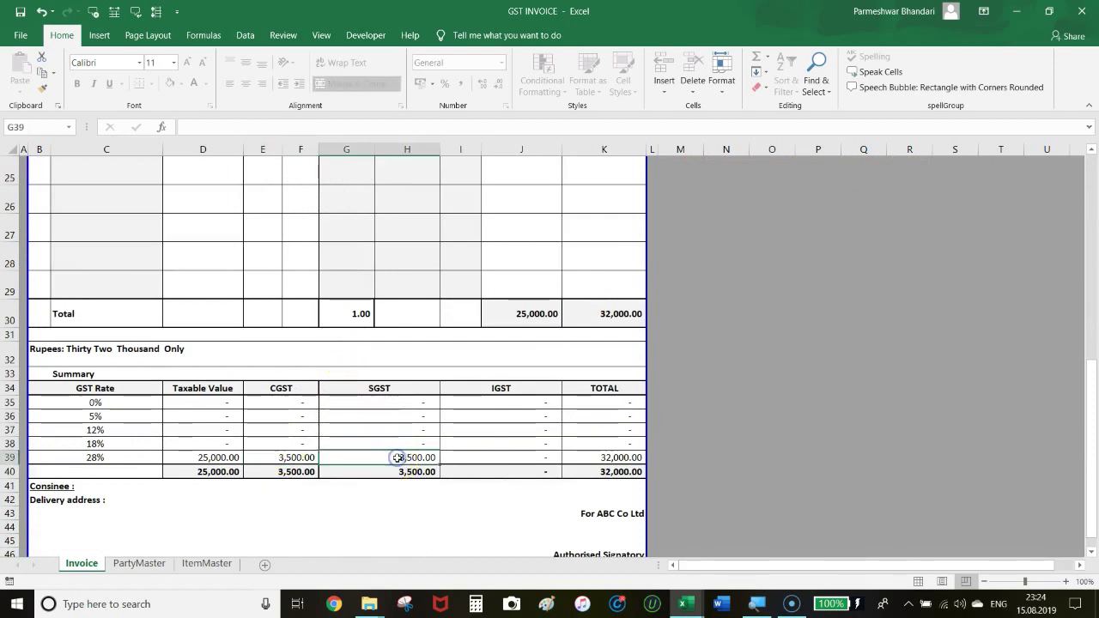
pyautogui.scroll(8, 410, 455)
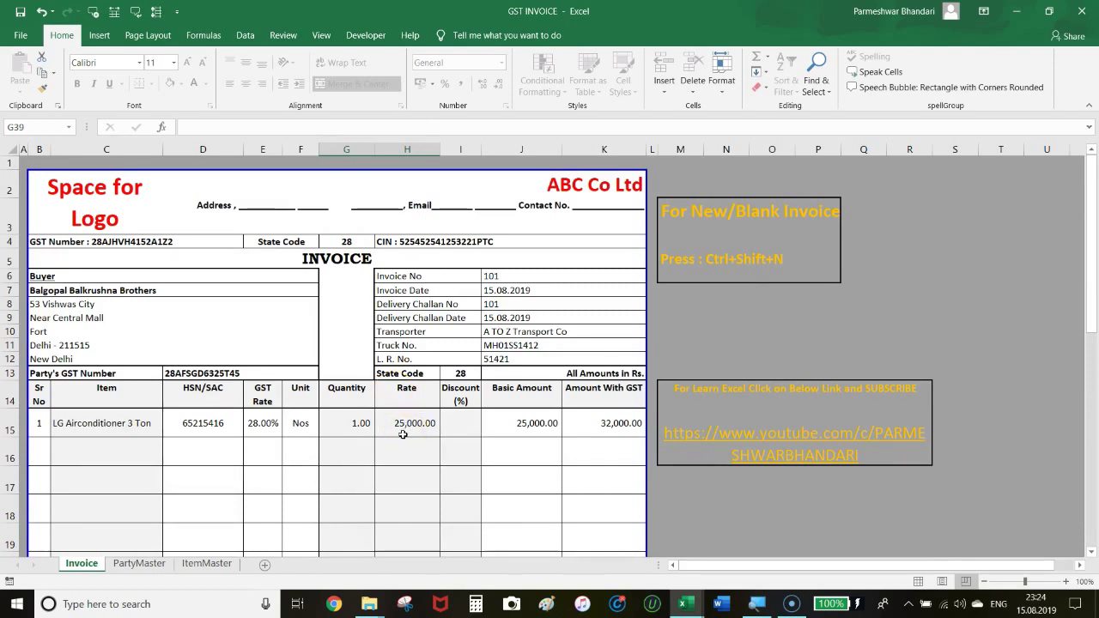
pyautogui.click(133, 451)
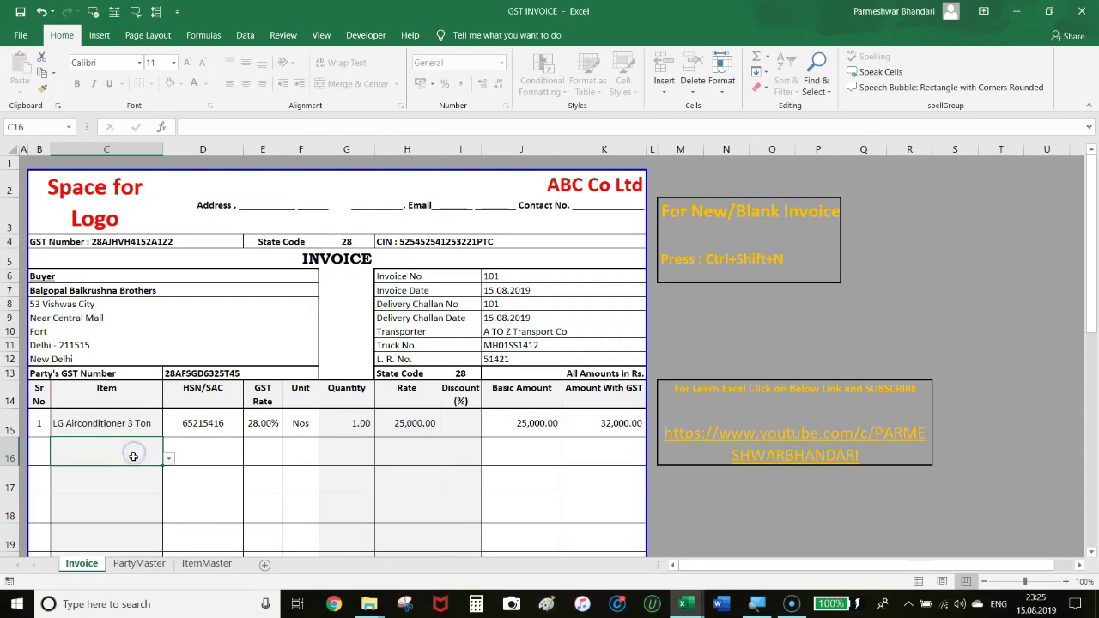
# Add Emami Soap 50 gm as the second item with quantity 2 at rate 50
pyautogui.write('em')
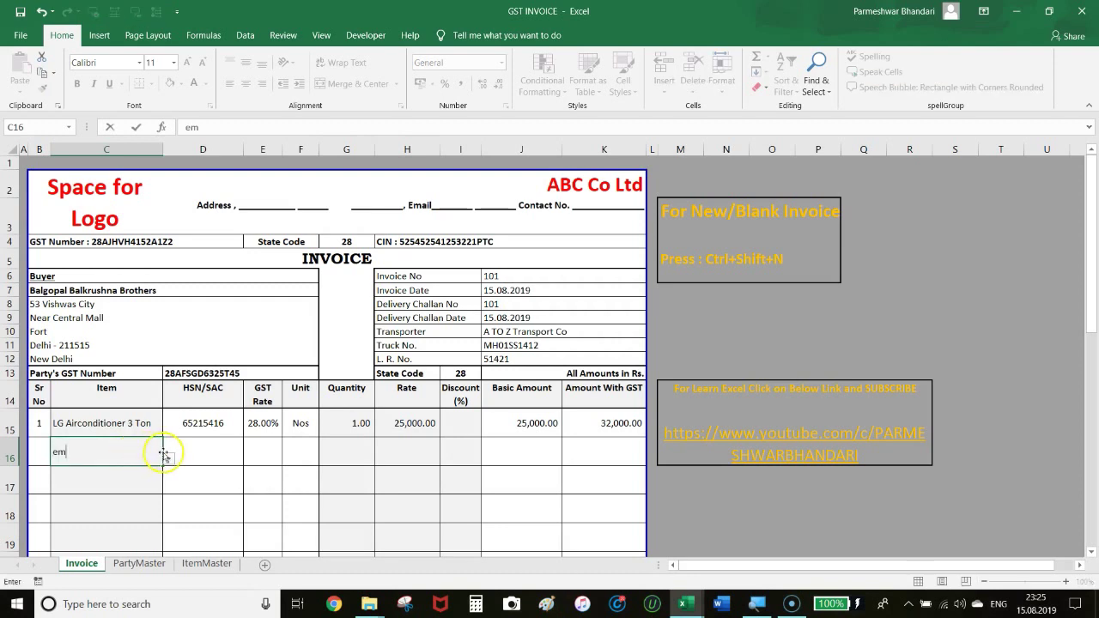
pyautogui.click(168, 459)
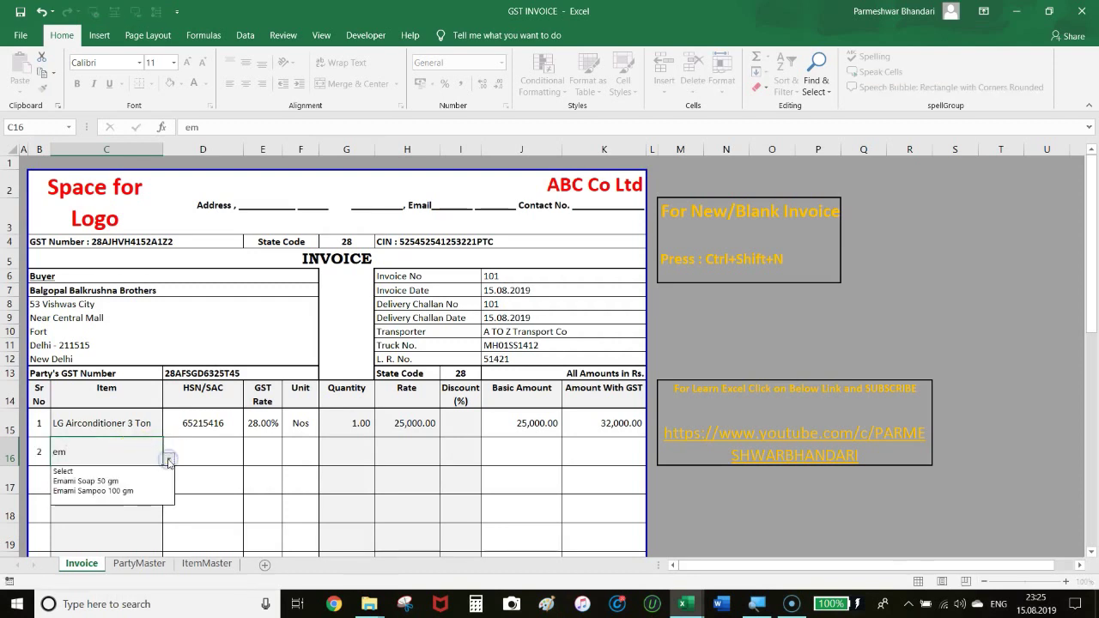
pyautogui.click(121, 482)
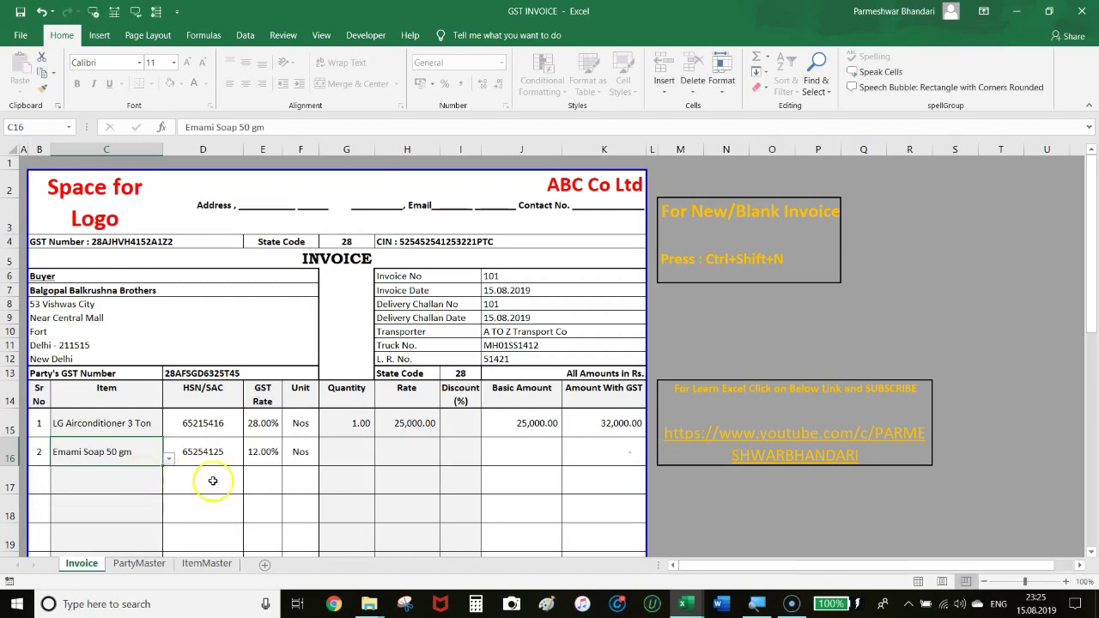
pyautogui.click(359, 457)
pyautogui.write('2')
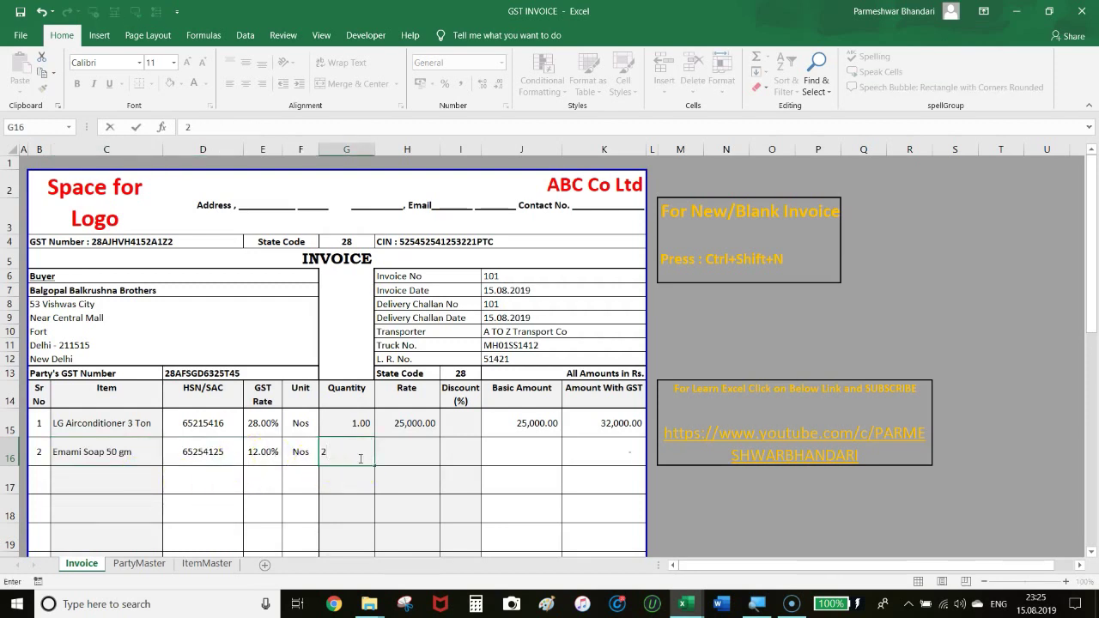
pyautogui.press('Tab')
pyautogui.write('5')
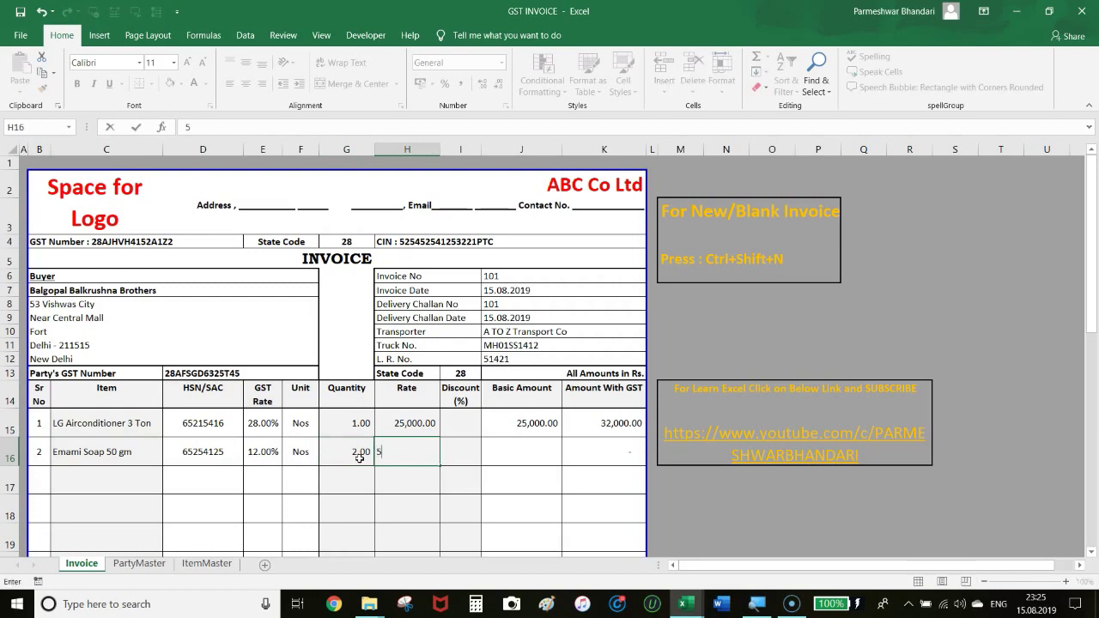
pyautogui.press('Tab')
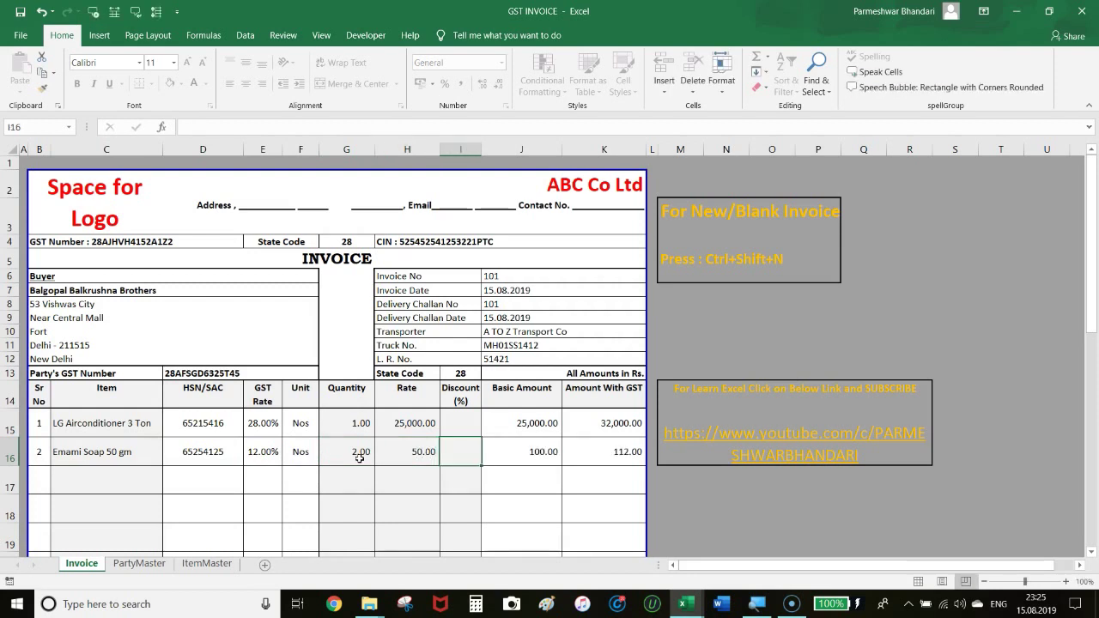
pyautogui.scroll(-1, 377, 449)
pyautogui.click(146, 439)
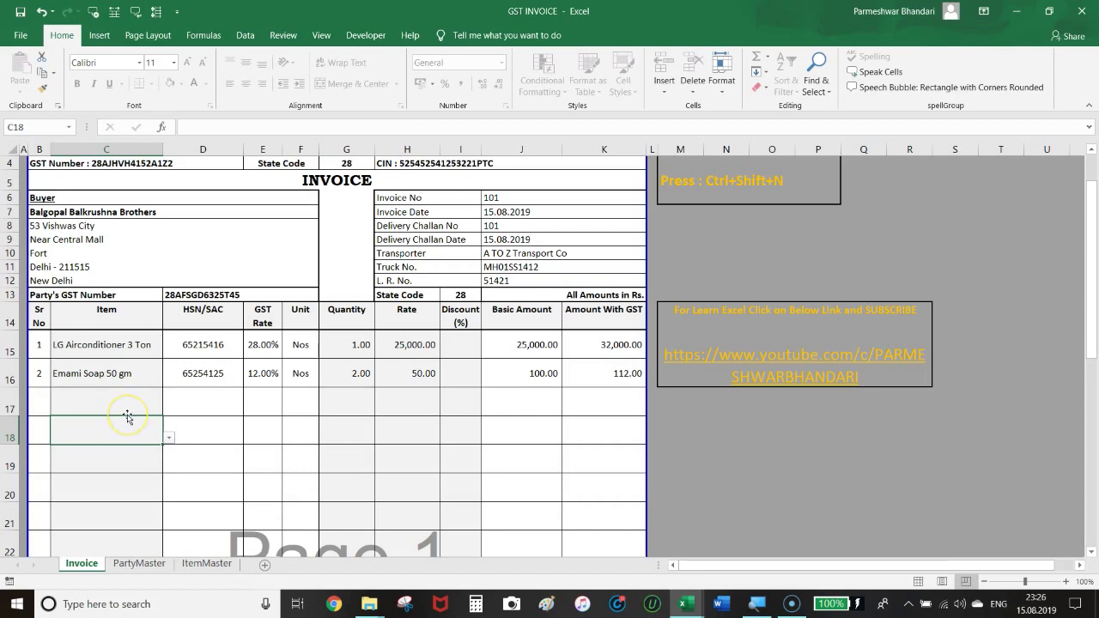
# Add Ankur Oil Kg as the third item with quantity 15 at rate 150
pyautogui.write('ank')
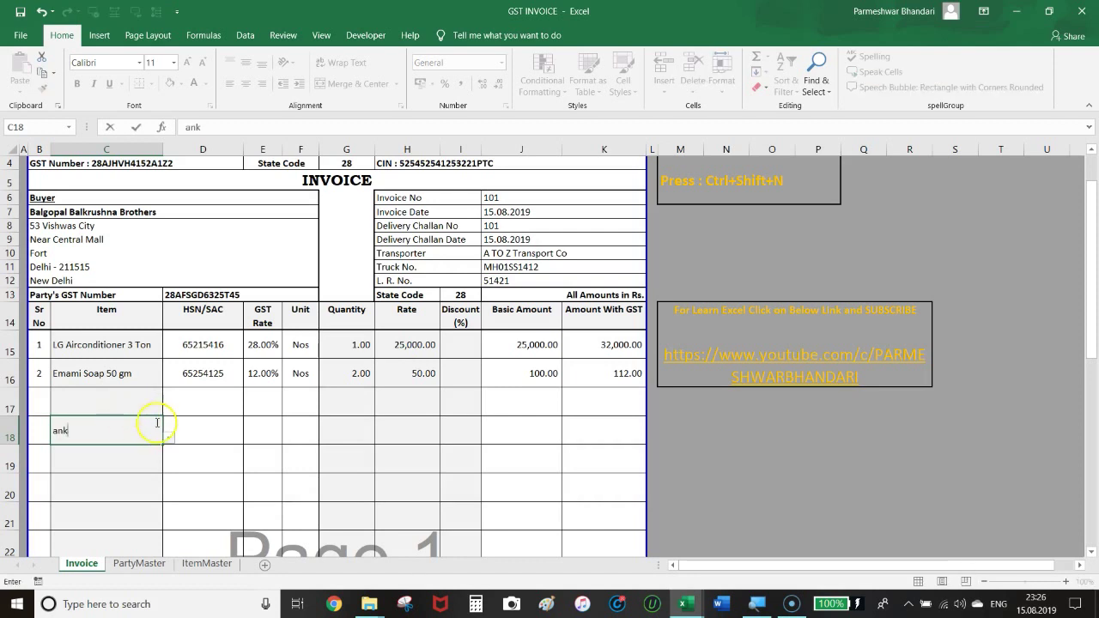
pyautogui.click(169, 437)
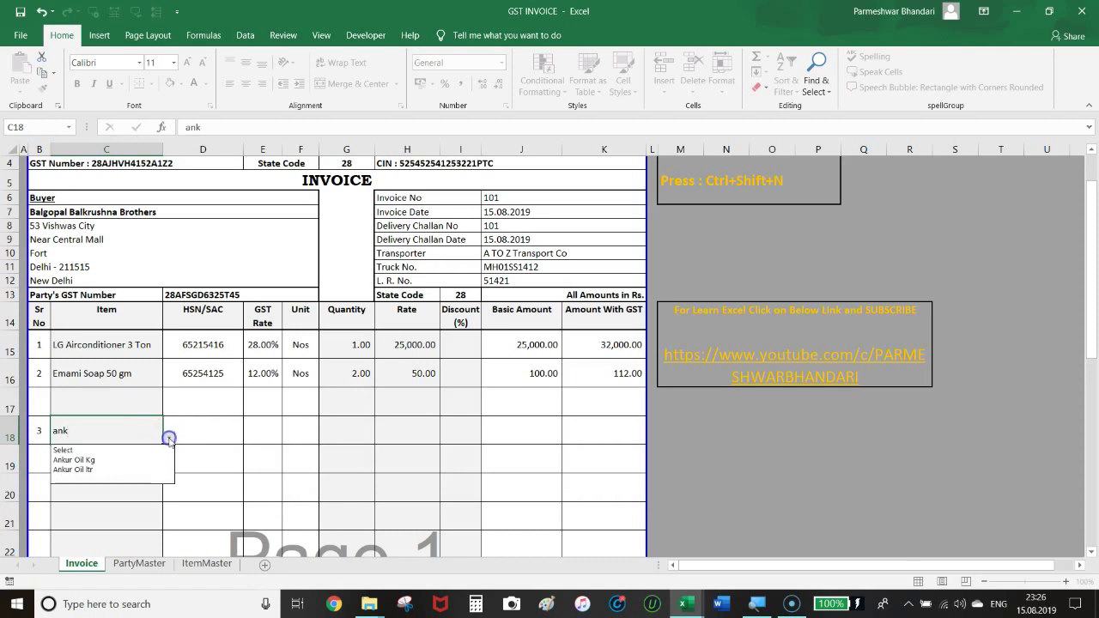
pyautogui.click(112, 460)
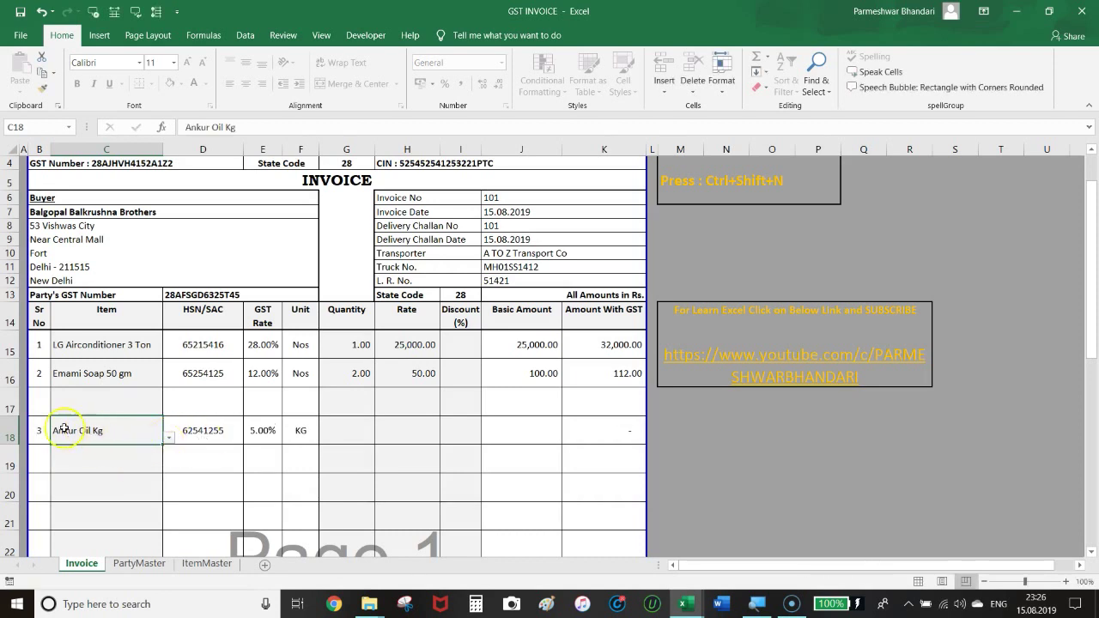
pyautogui.click(341, 430)
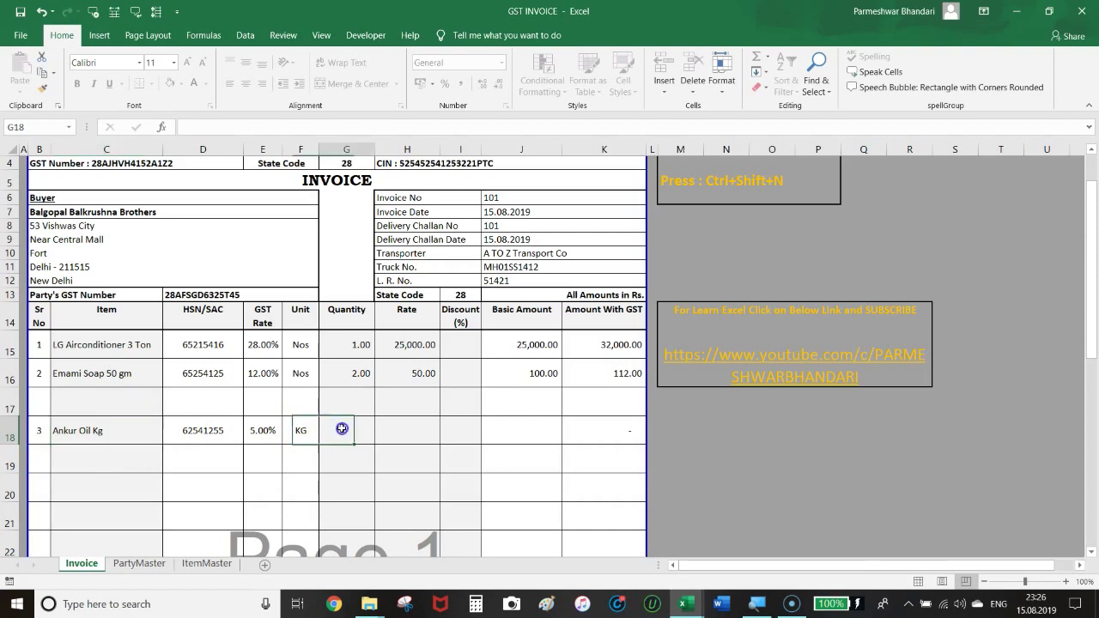
pyautogui.write('15')
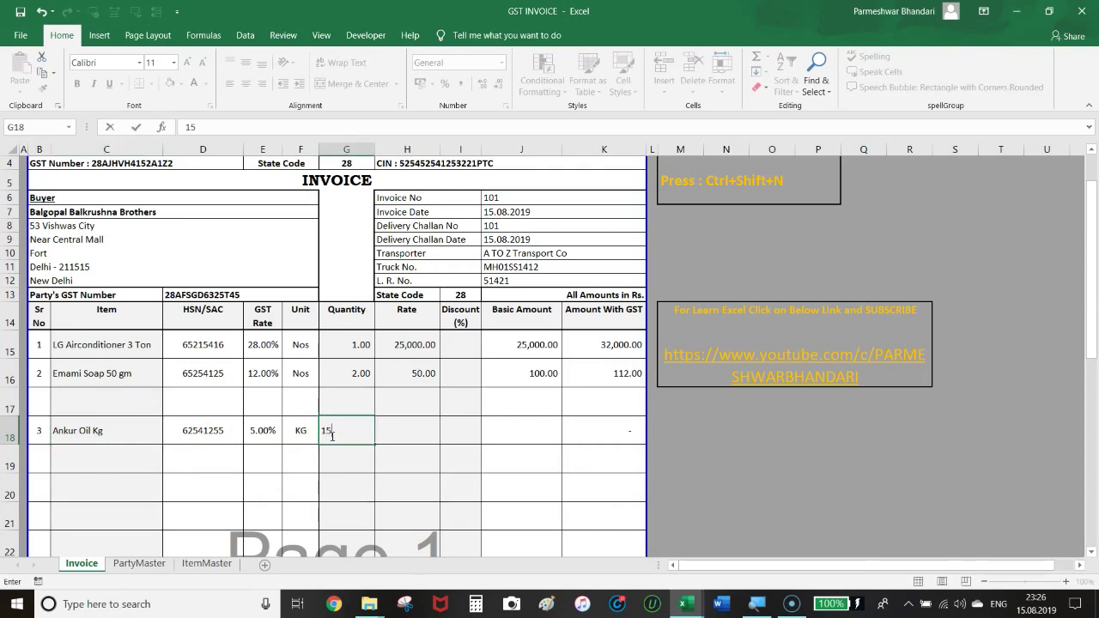
pyautogui.press('Tab')
pyautogui.write('150')
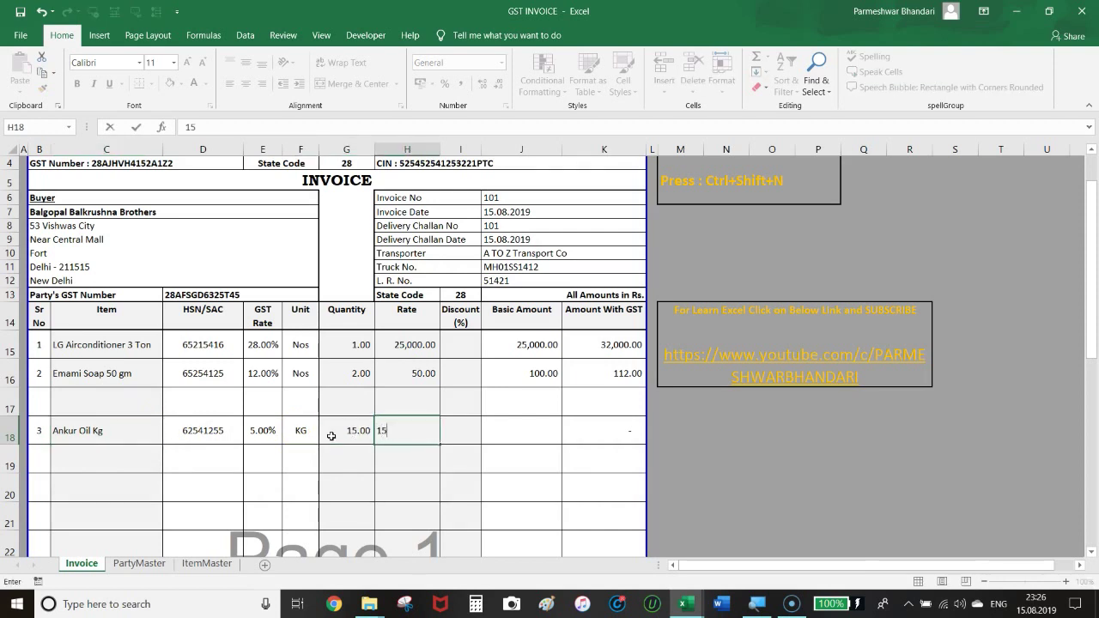
pyautogui.press('Return')
pyautogui.click(349, 427)
# Check the 34,474.50 grand total and the amount written in words
pyautogui.scroll(-3, 350, 424)
pyautogui.scroll(-1, 351, 416)
pyautogui.scroll(-2, 360, 402)
pyautogui.click(598, 402)
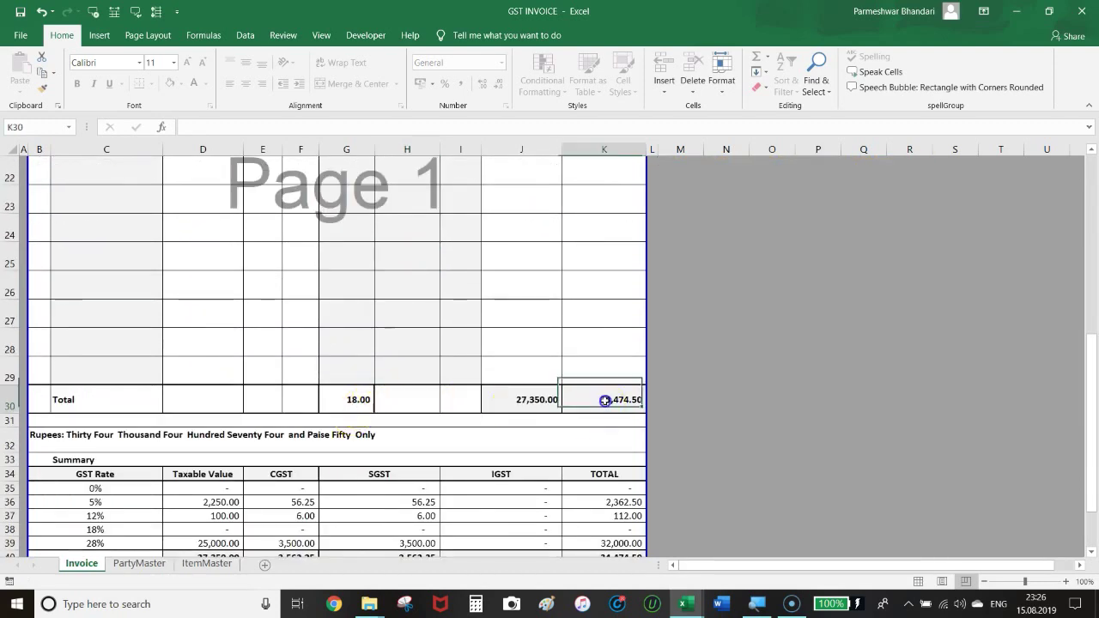
pyautogui.scroll(-1, 377, 386)
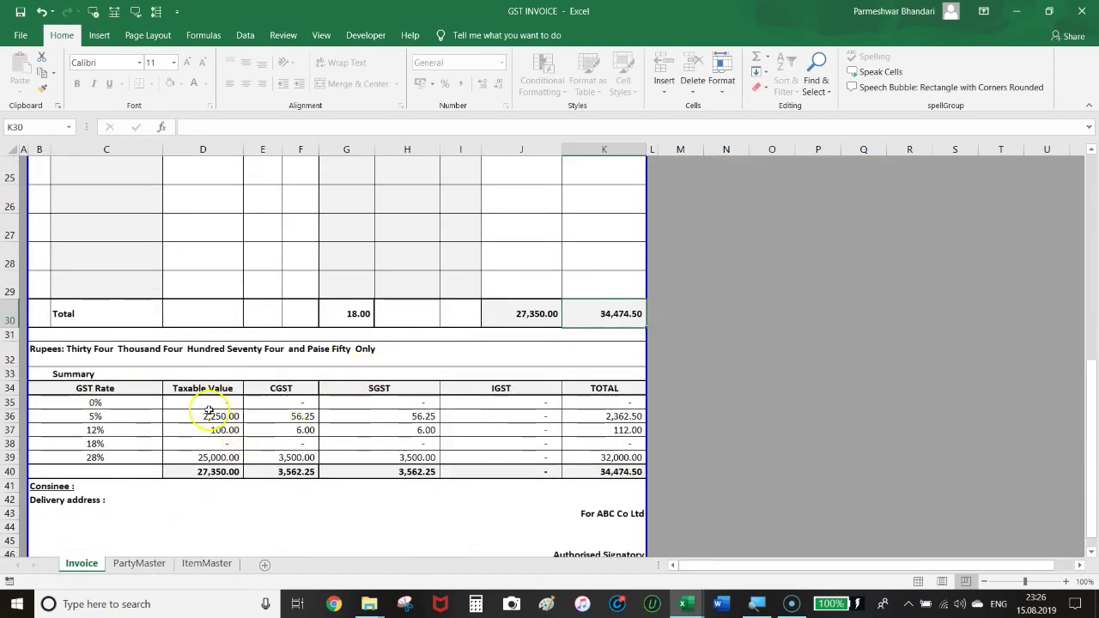
pyautogui.scroll(2, 145, 403)
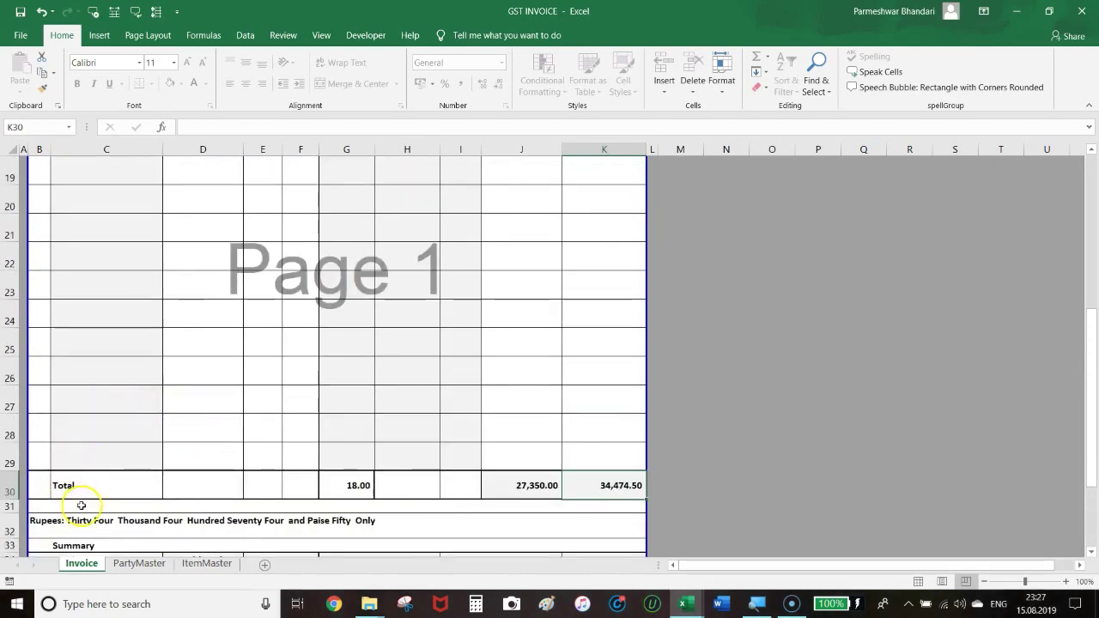
pyautogui.scroll(-1, 81, 498)
pyautogui.click(90, 438)
pyautogui.scroll(-2, 241, 397)
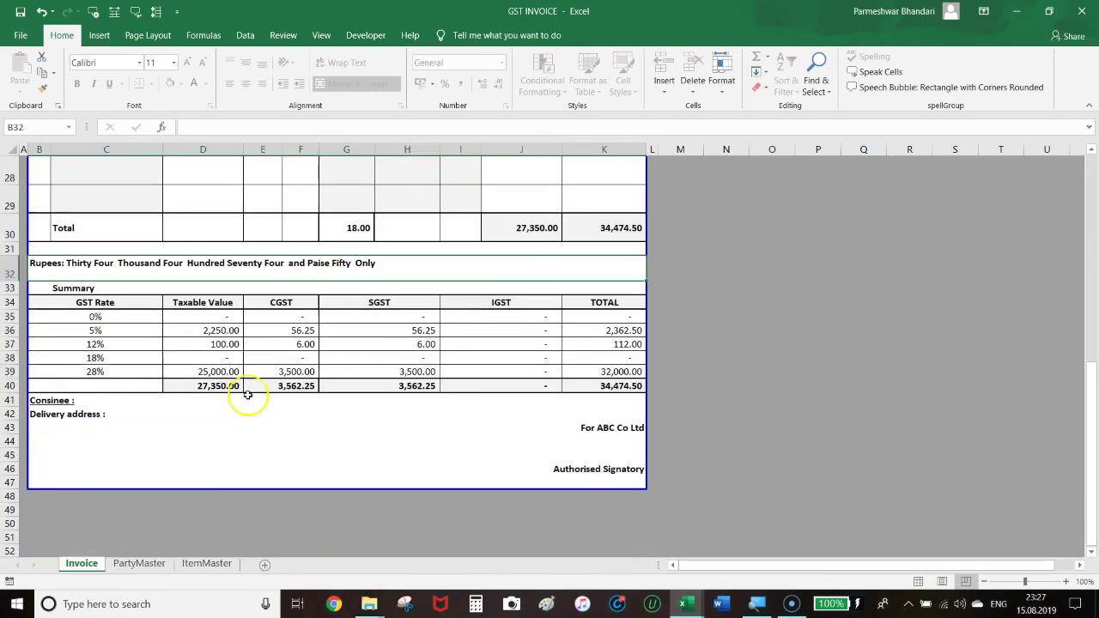
pyautogui.scroll(5, 287, 391)
pyautogui.scroll(4, 292, 388)
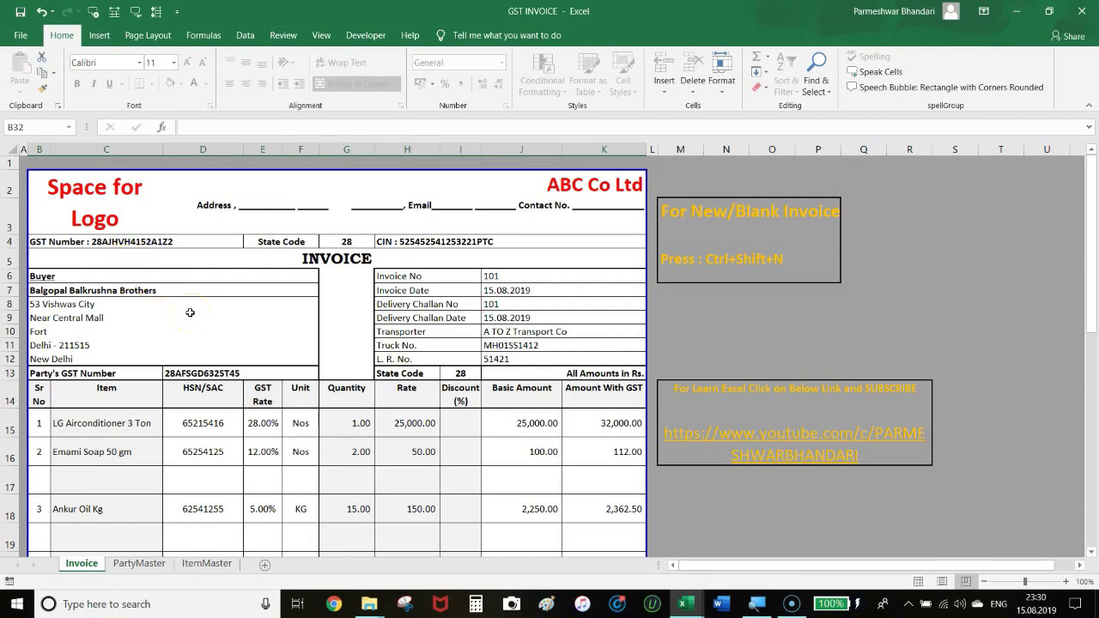
# Export the invoice with Create PDF/XPS, naming the file GST INVOICE-1
pyautogui.click(21, 35)
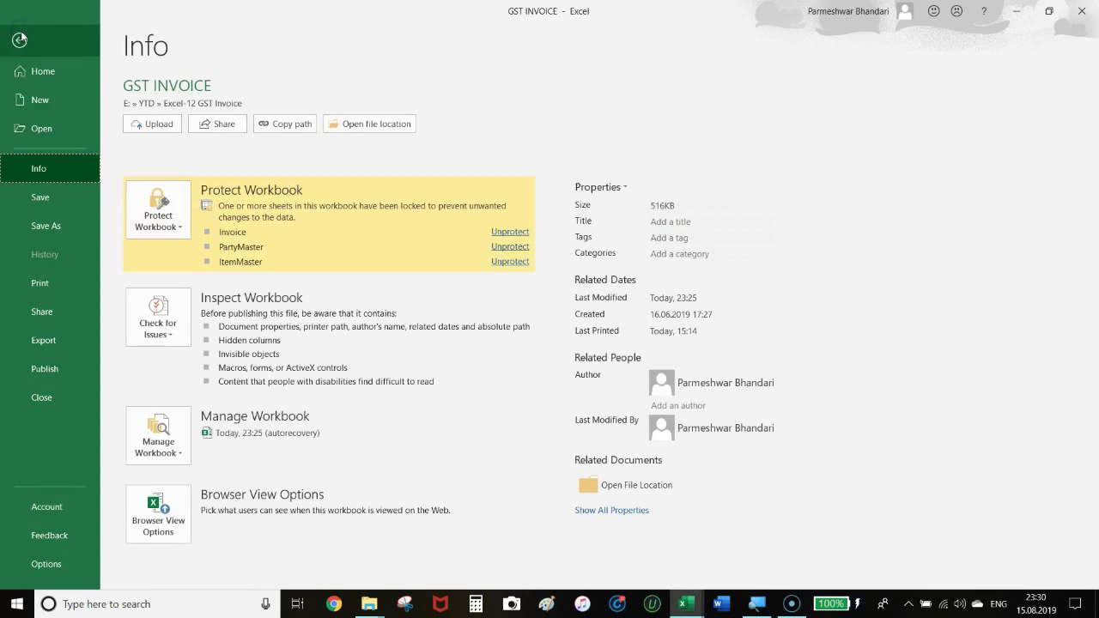
pyautogui.click(42, 341)
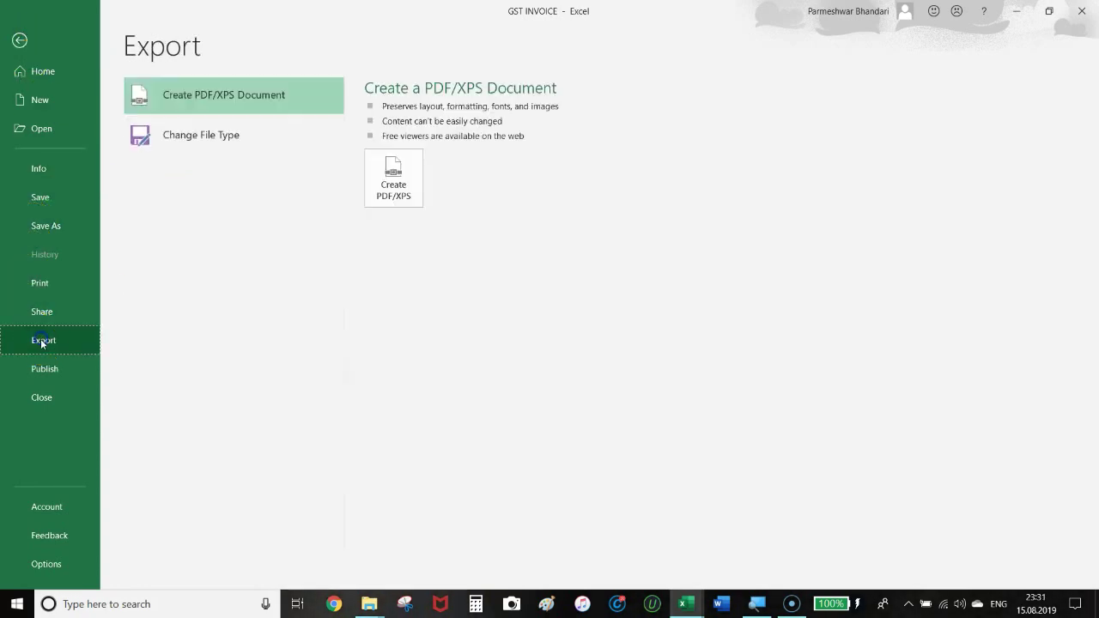
pyautogui.click(394, 192)
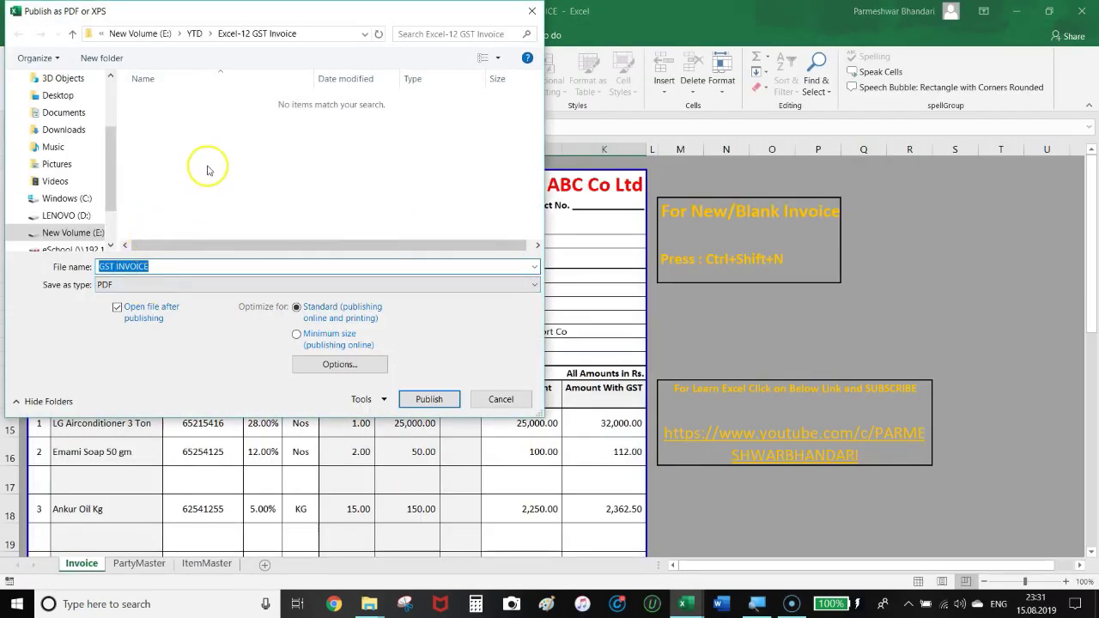
pyautogui.click(170, 266)
pyautogui.write('-1')
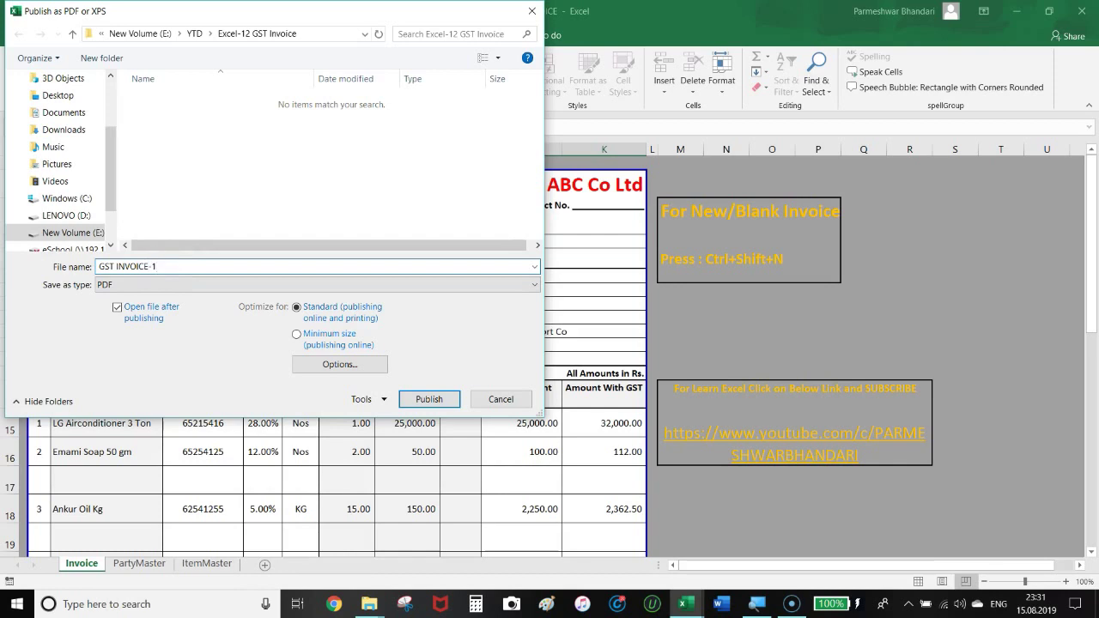
pyautogui.click(429, 399)
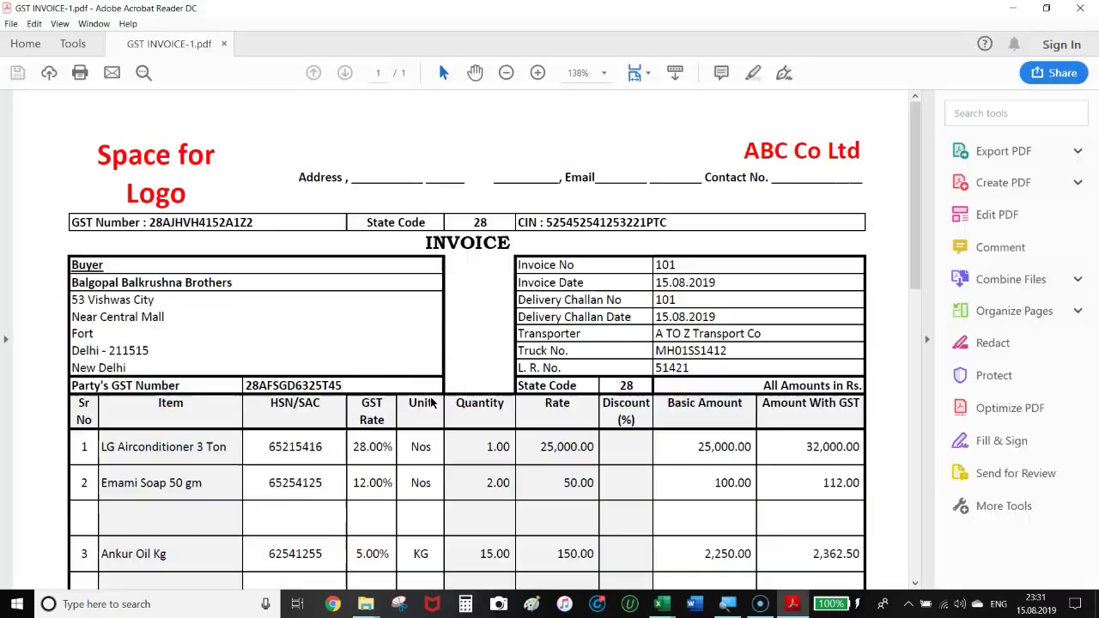
# Scroll through GST INVOICE-1.pdf in Acrobat Reader, then close it
pyautogui.scroll(-5, 389, 333)
pyautogui.scroll(-5, 390, 326)
pyautogui.scroll(-2, 400, 314)
pyautogui.scroll(10, 400, 314)
pyautogui.scroll(2, 399, 328)
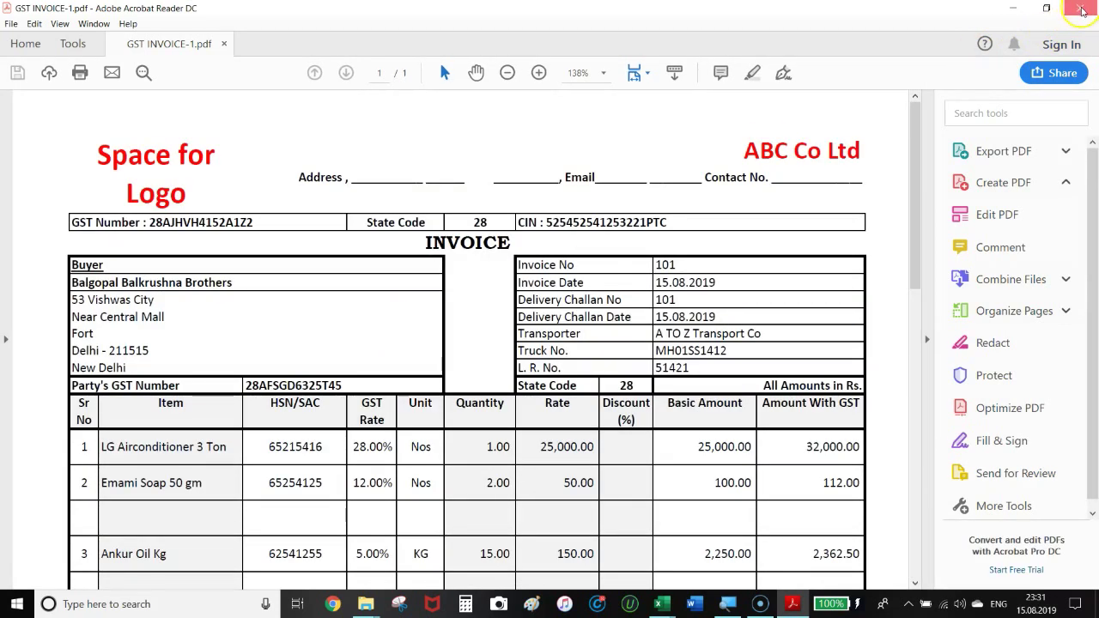
pyautogui.click(1081, 8)
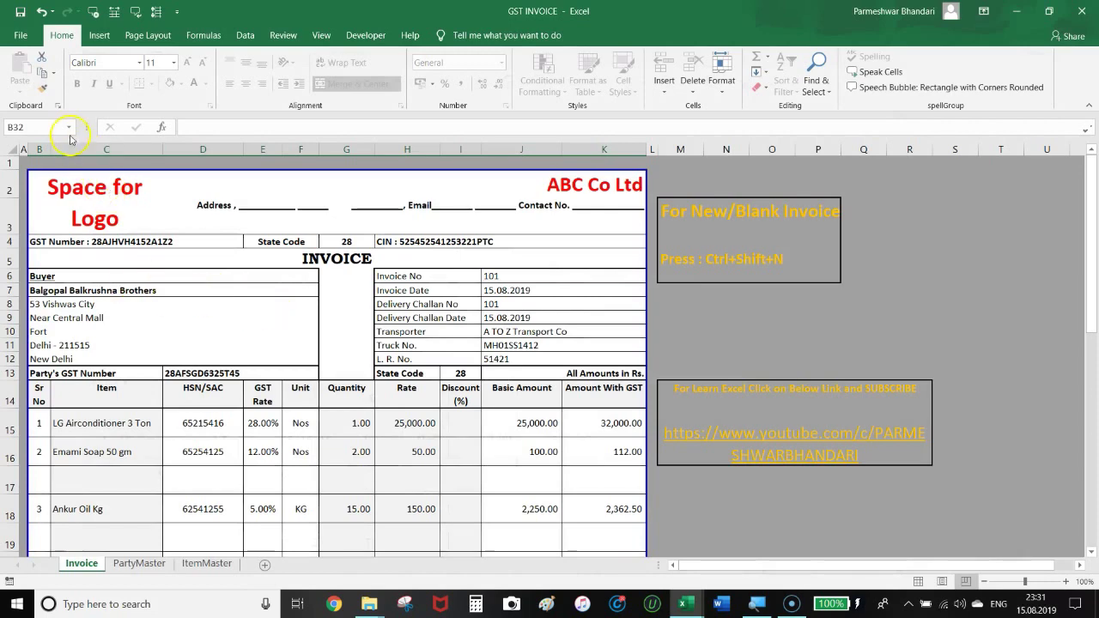
# Save the invoice as PDF type under the name GST INVOICE-2 on the Desktop
pyautogui.click(18, 34)
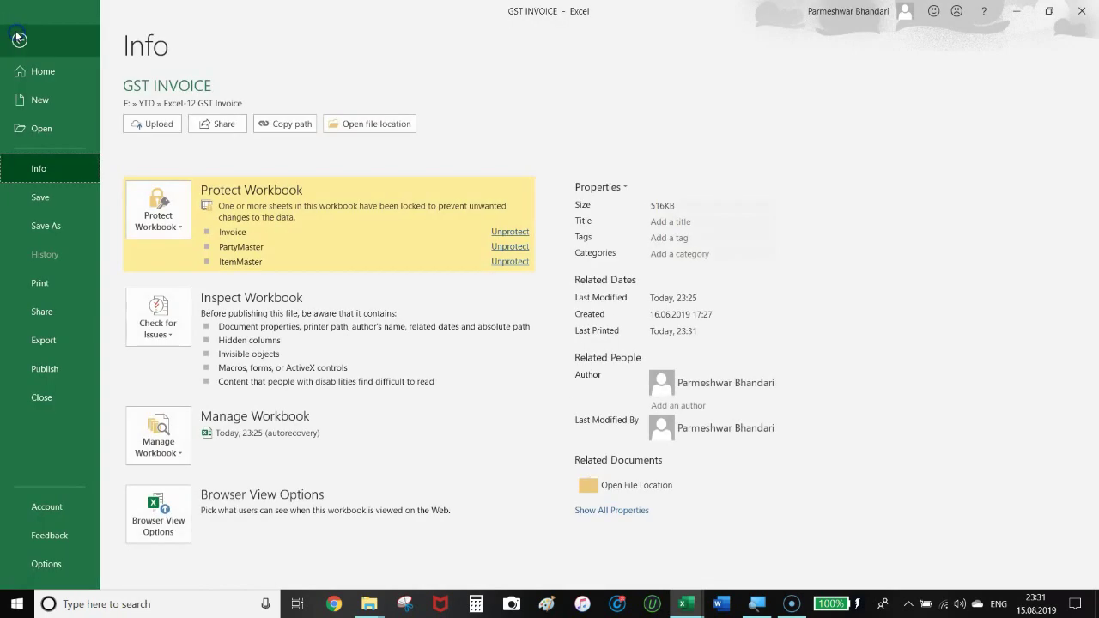
pyautogui.click(38, 222)
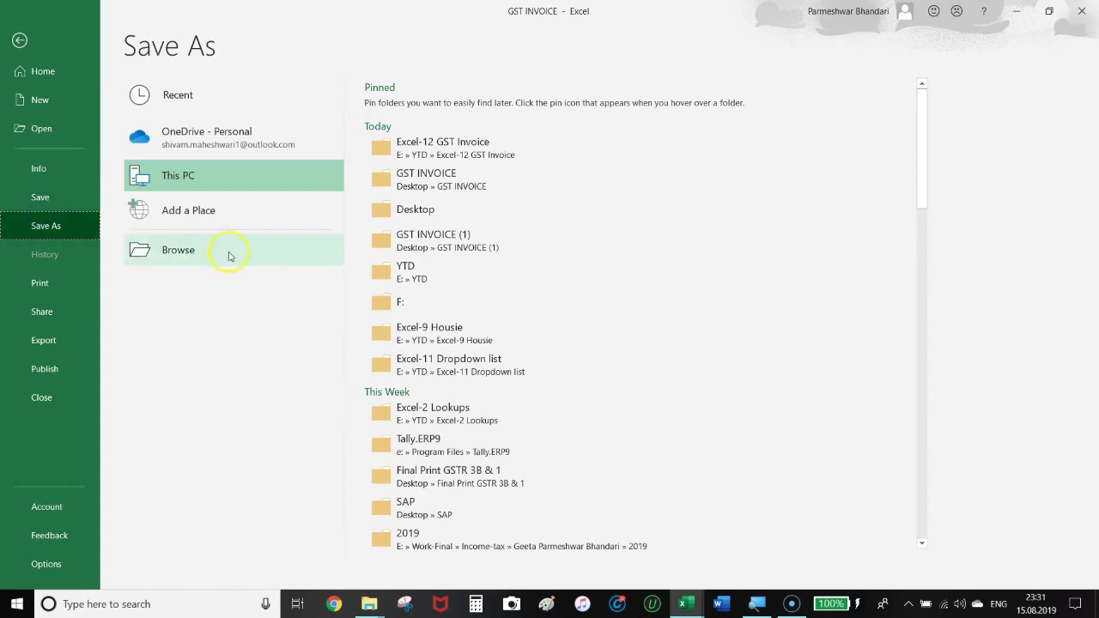
pyautogui.click(418, 215)
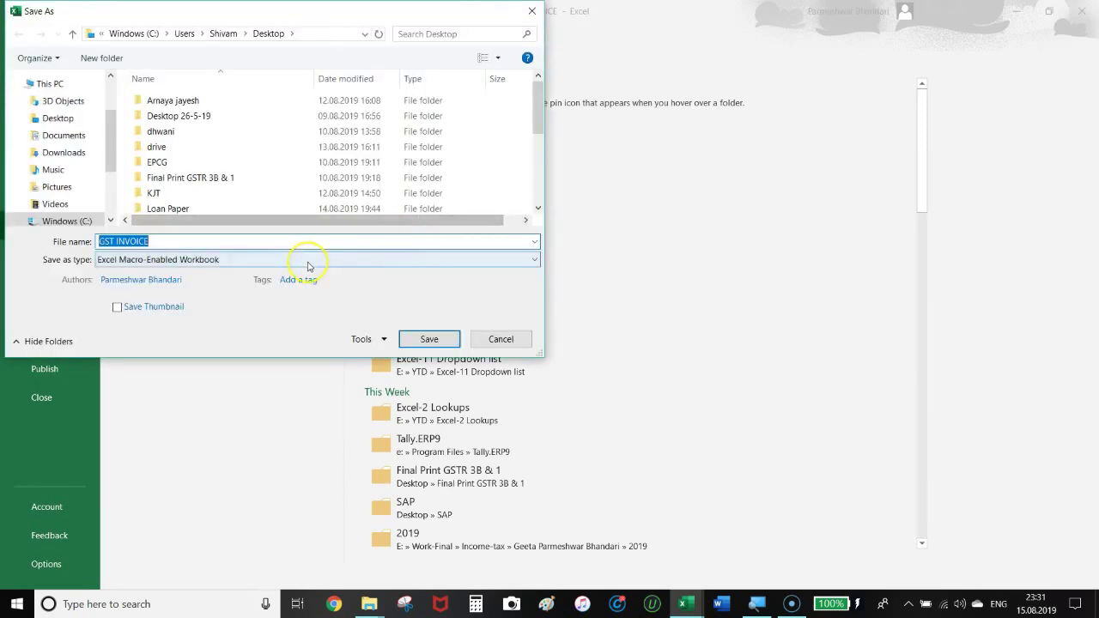
pyautogui.click(306, 260)
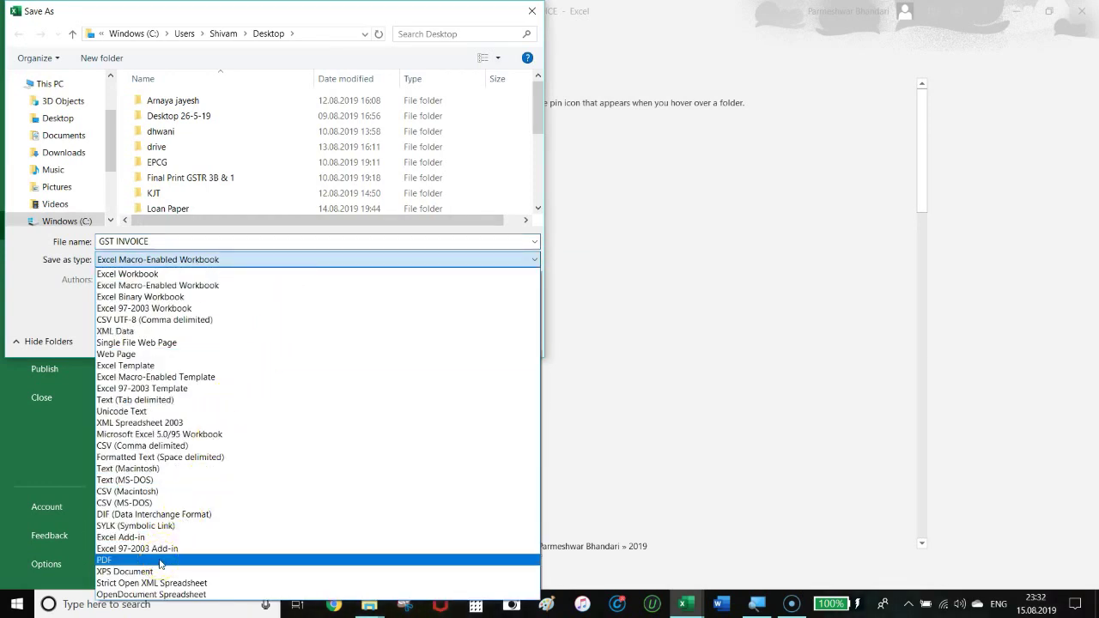
pyautogui.click(160, 562)
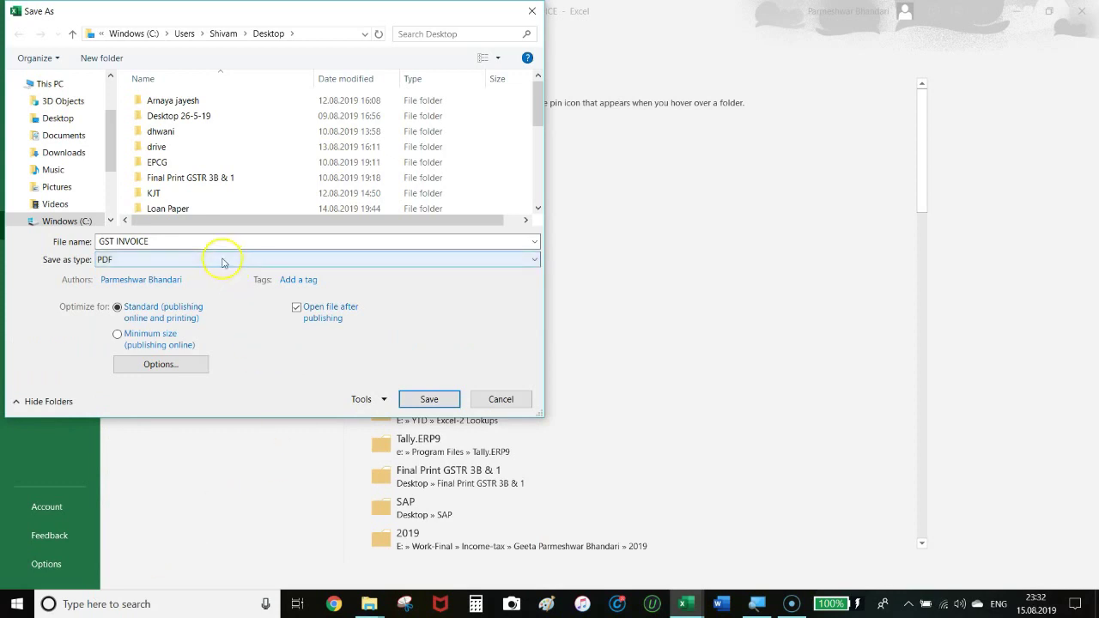
pyautogui.click(189, 239)
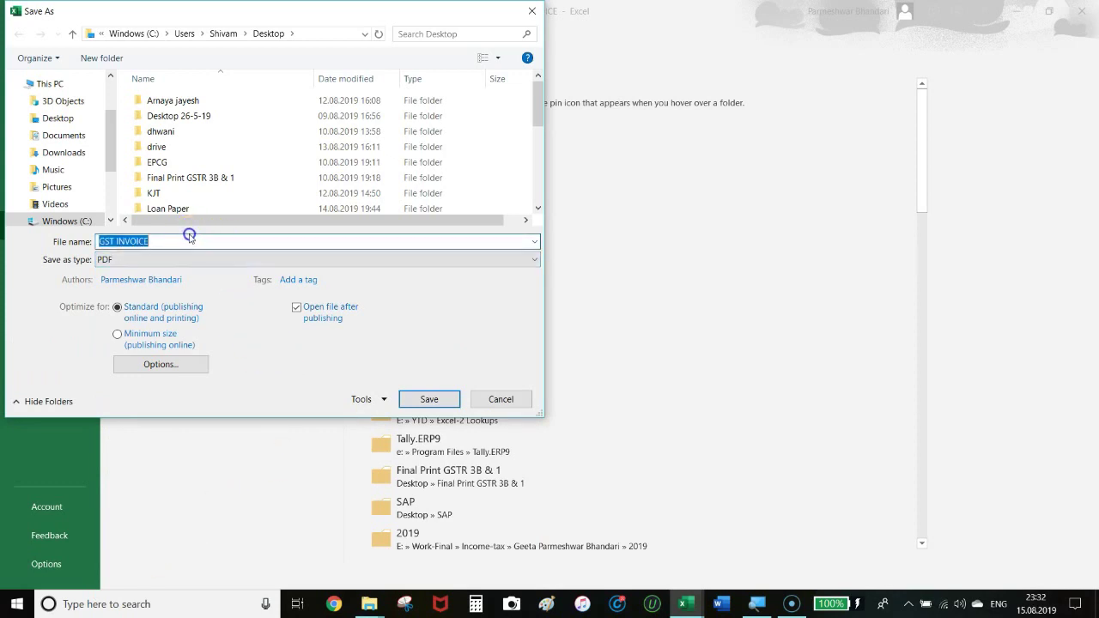
pyautogui.click(176, 240)
pyautogui.write('-2')
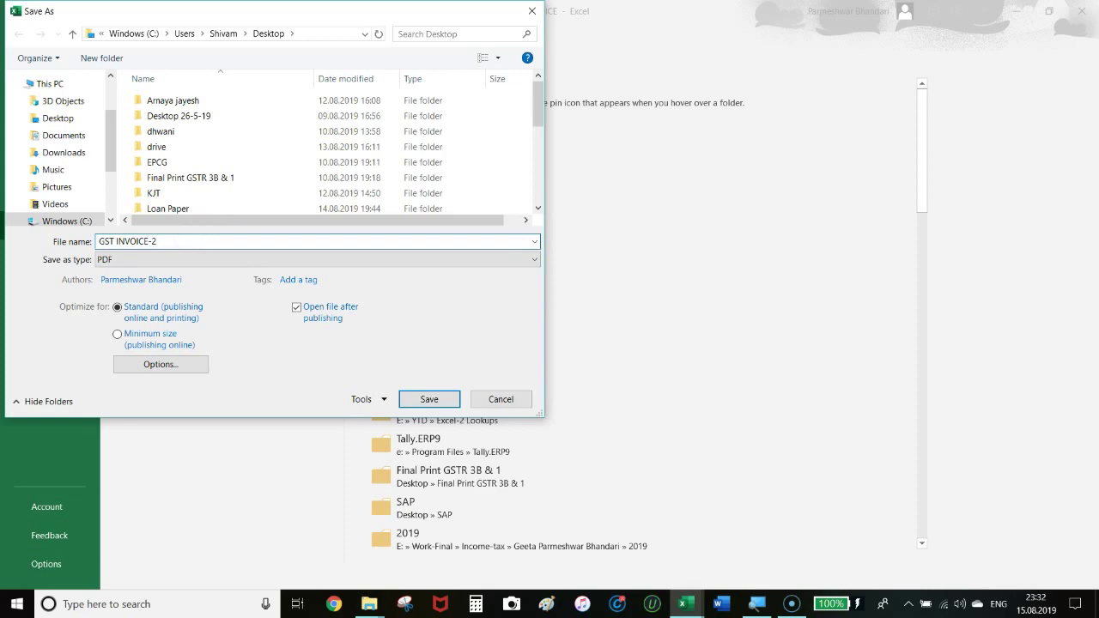
pyautogui.click(414, 398)
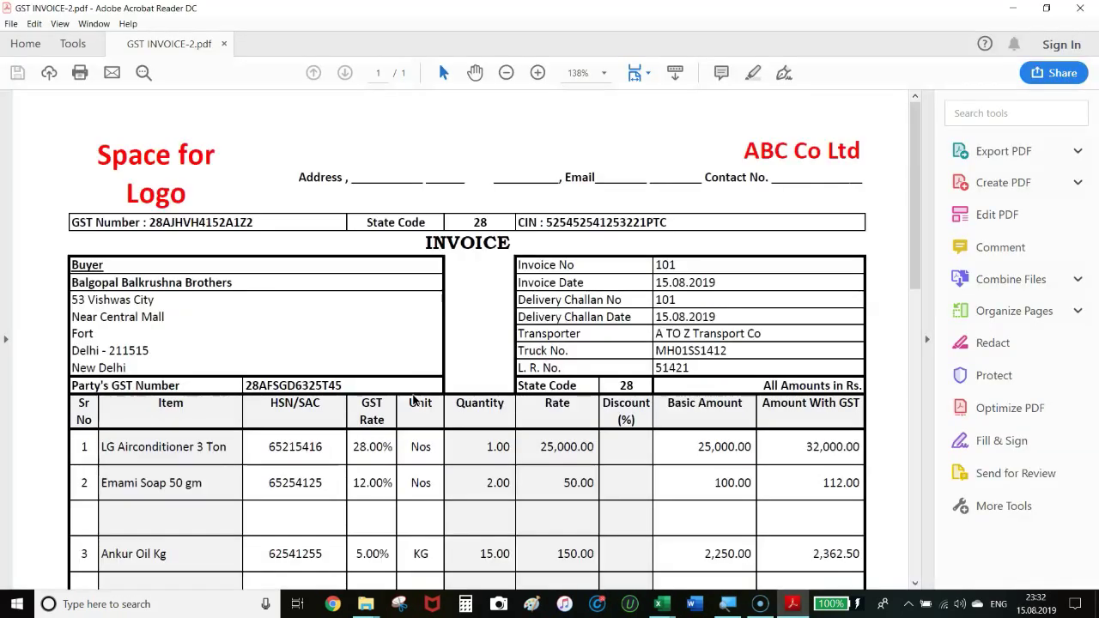
# Scroll through GST INVOICE-2.pdf in Acrobat, then close it
pyautogui.scroll(-5, 417, 326)
pyautogui.scroll(-10, 422, 321)
pyautogui.scroll(15, 434, 320)
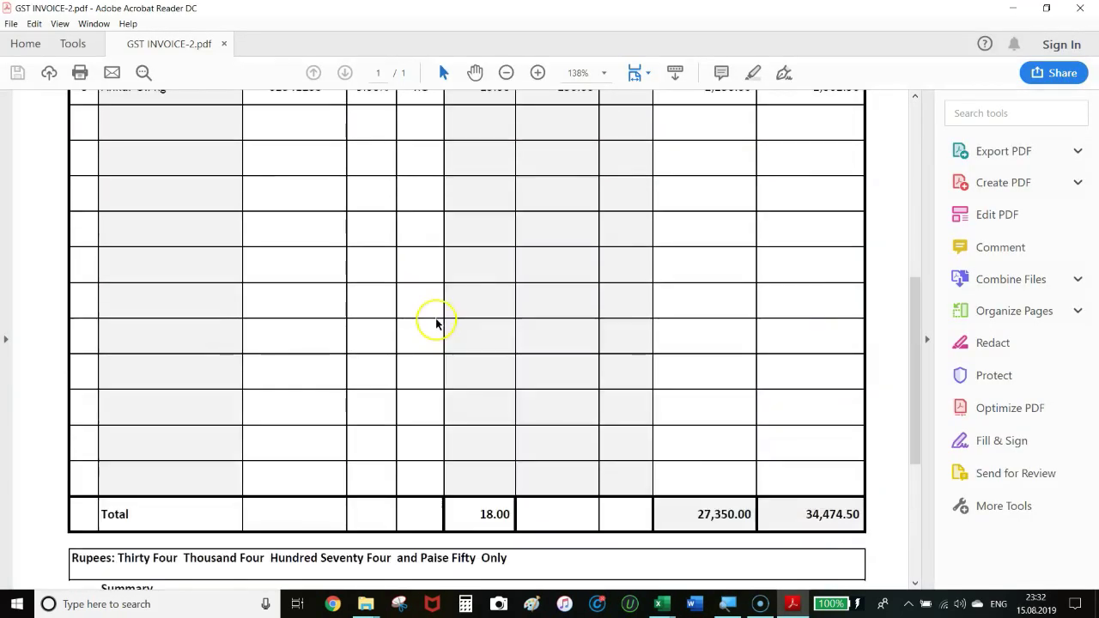
pyautogui.hotkey('alt', 'F4')
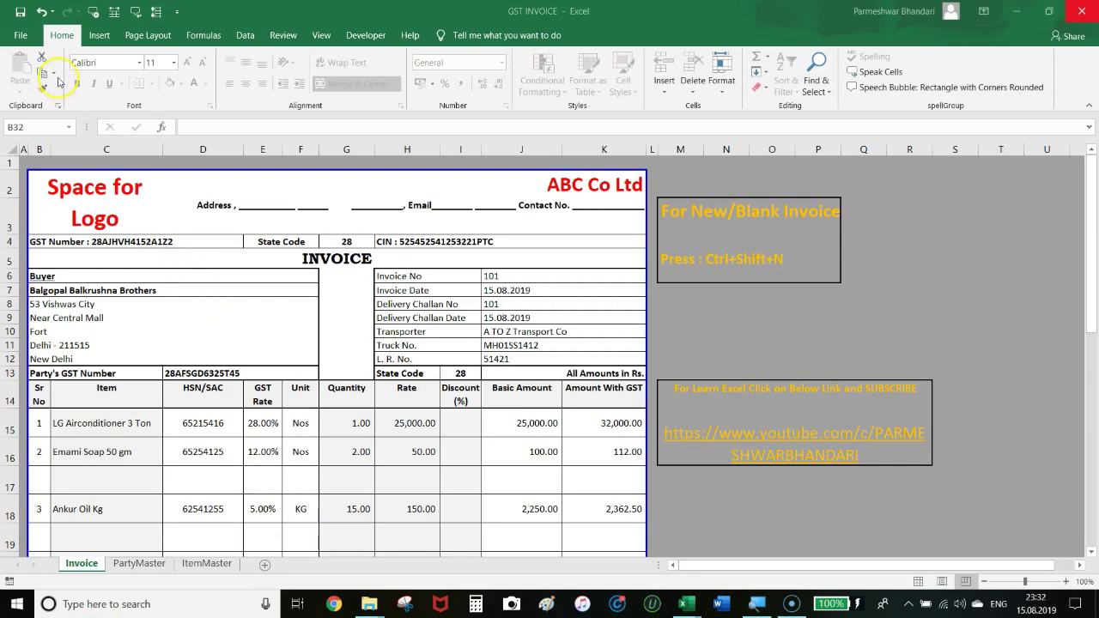
# Print the invoice with Microsoft Print to PDF as the printer
pyautogui.click(21, 36)
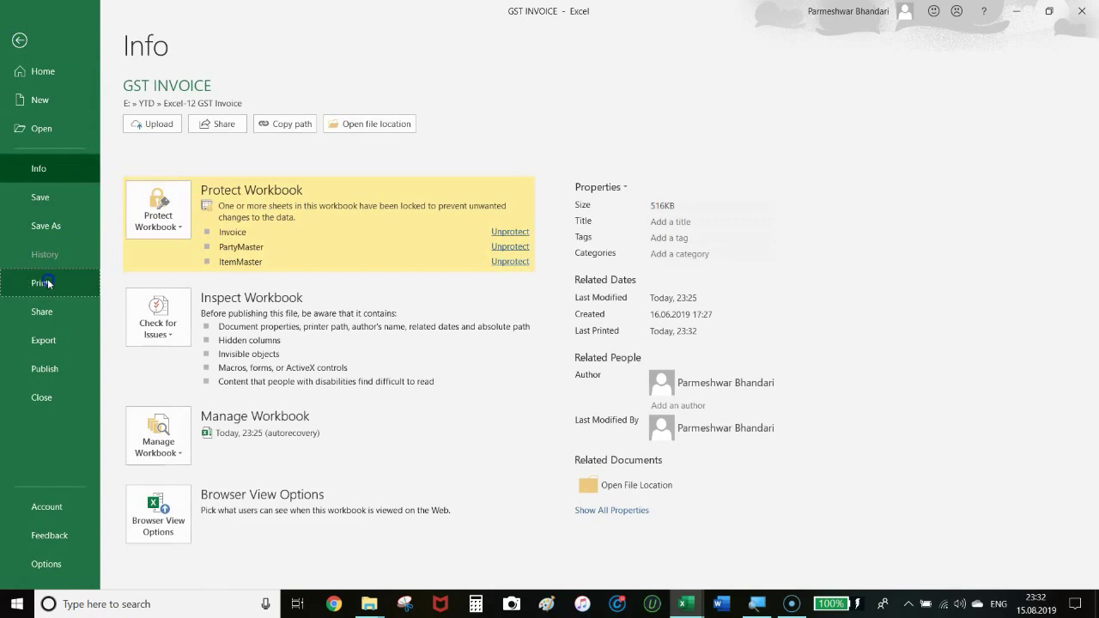
pyautogui.click(48, 283)
pyautogui.click(289, 185)
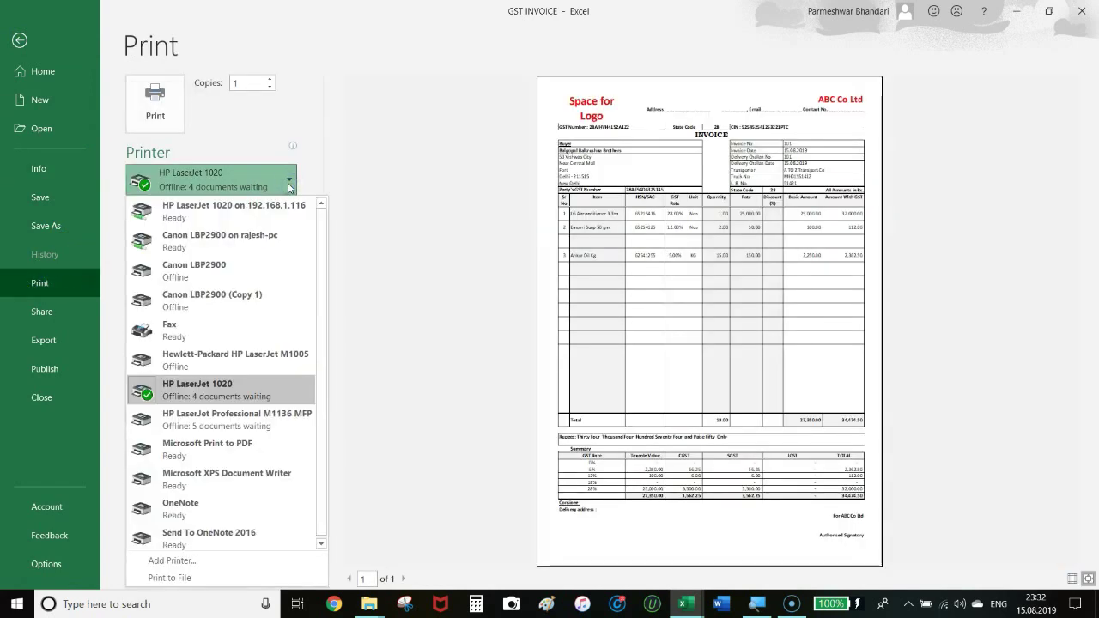
pyautogui.click(211, 447)
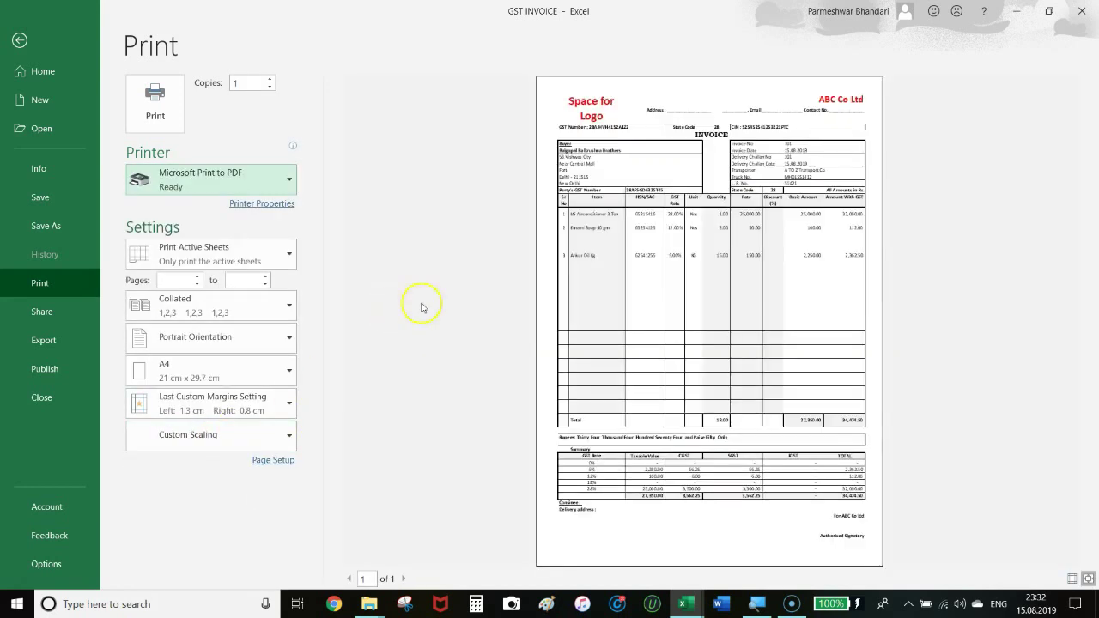
pyautogui.click(171, 101)
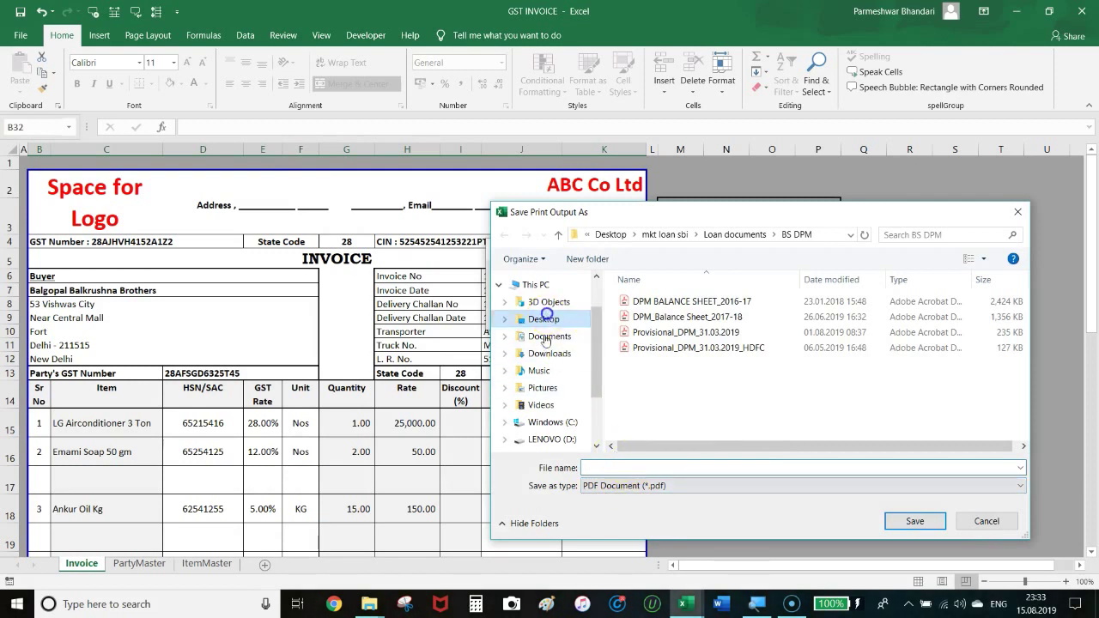
# Save the print output to the Desktop as invoice-3
pyautogui.click(547, 317)
pyautogui.click(591, 467)
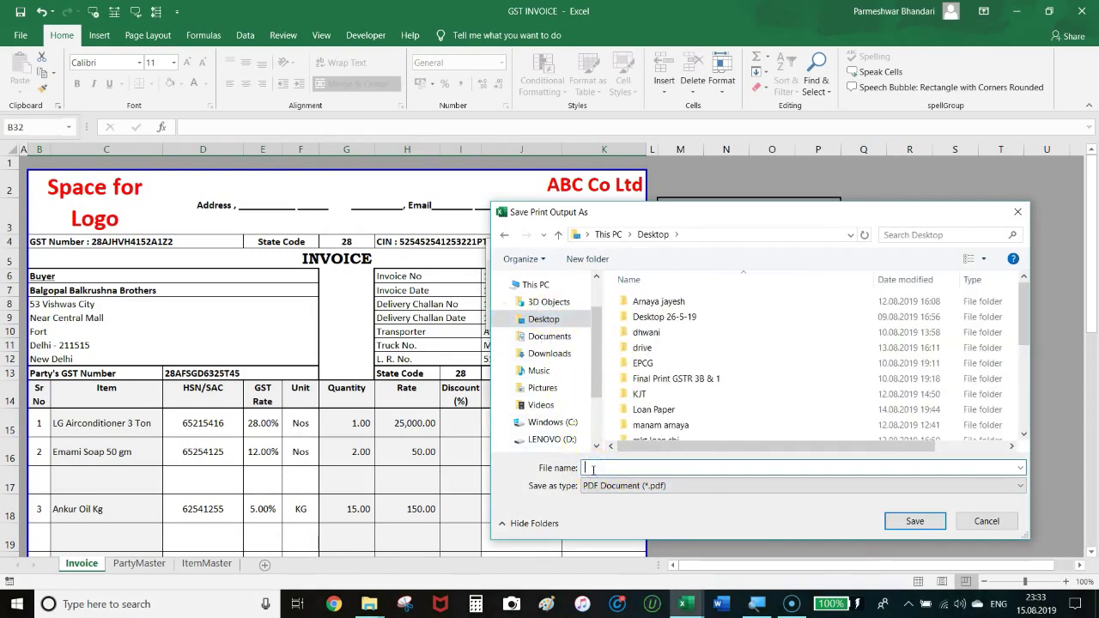
pyautogui.write('invoice-3')
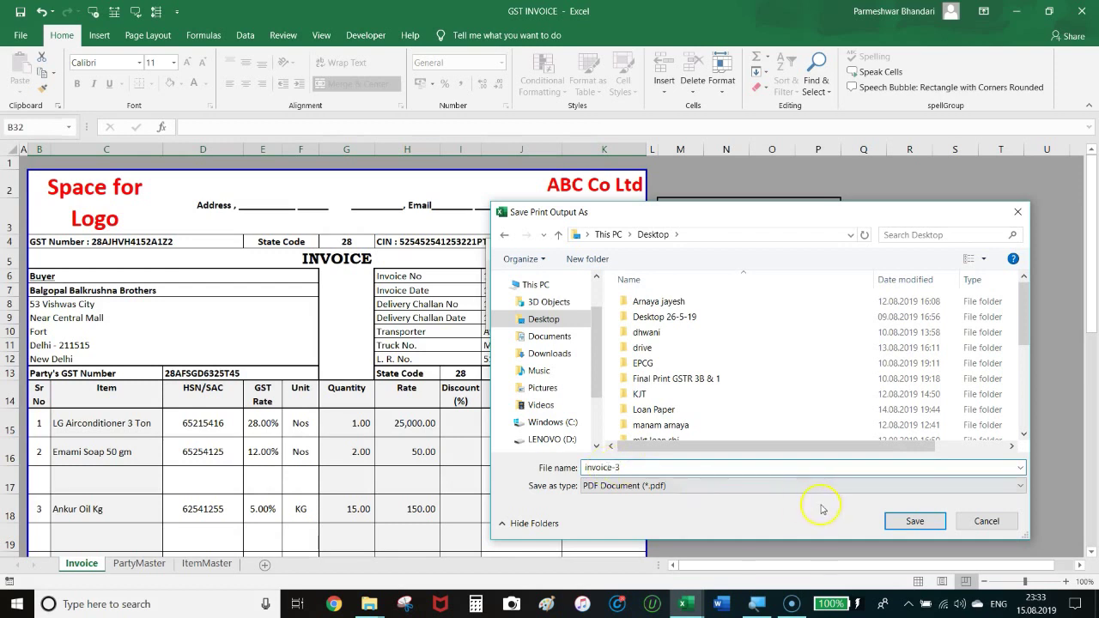
pyautogui.click(910, 521)
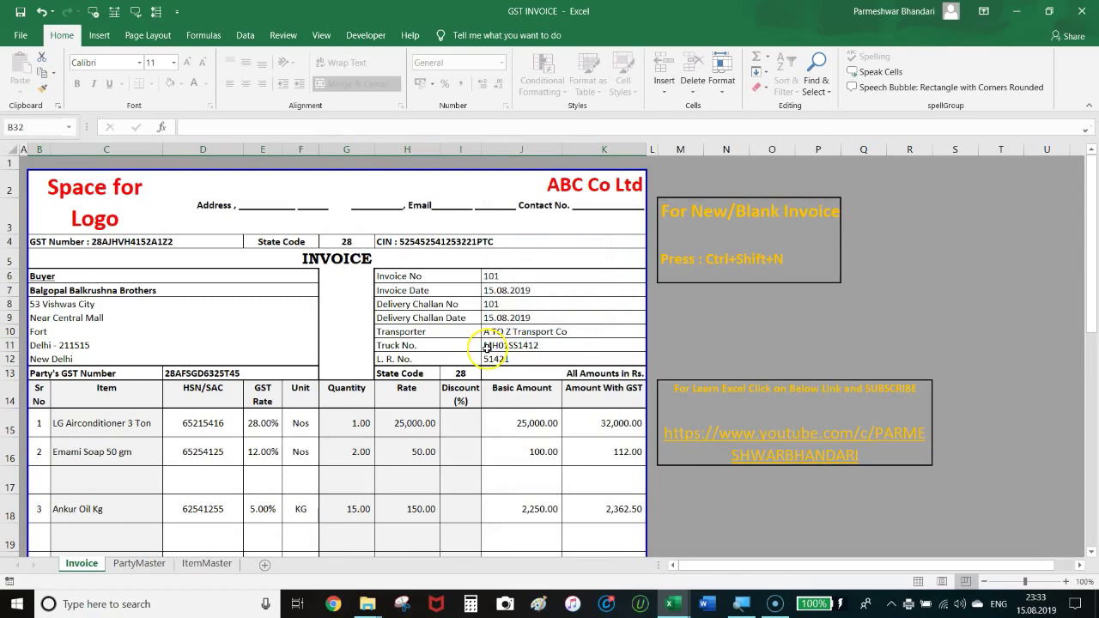
# Minimize Excel and Explorer, then open and review invoice-3.pdf from the Desktop in Acrobat Reader, and close it
pyautogui.click(426, 397)
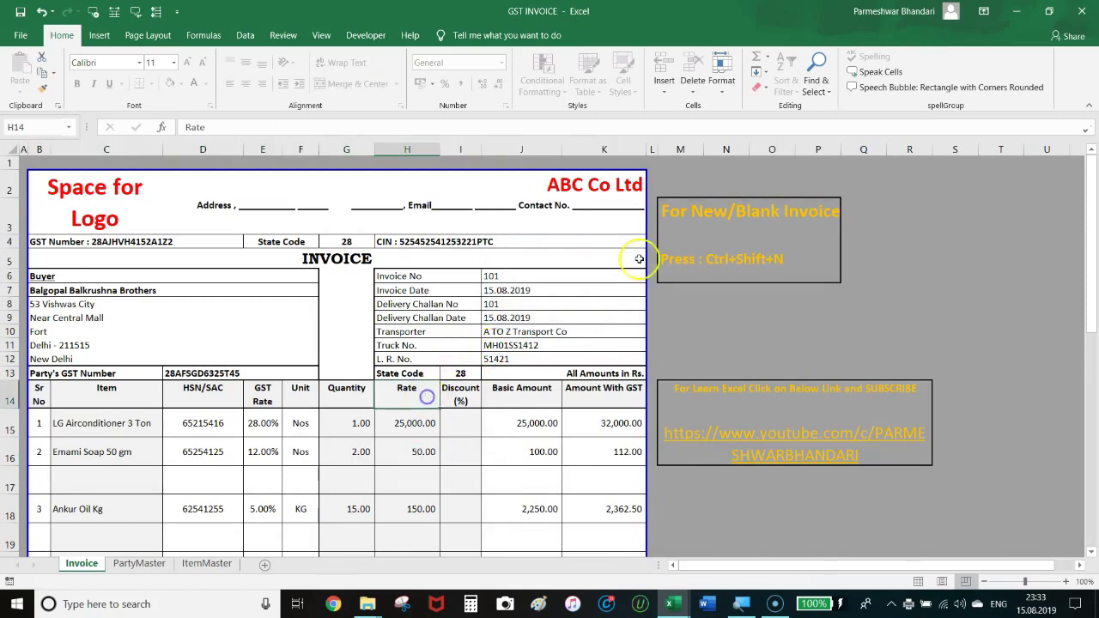
pyautogui.click(1016, 12)
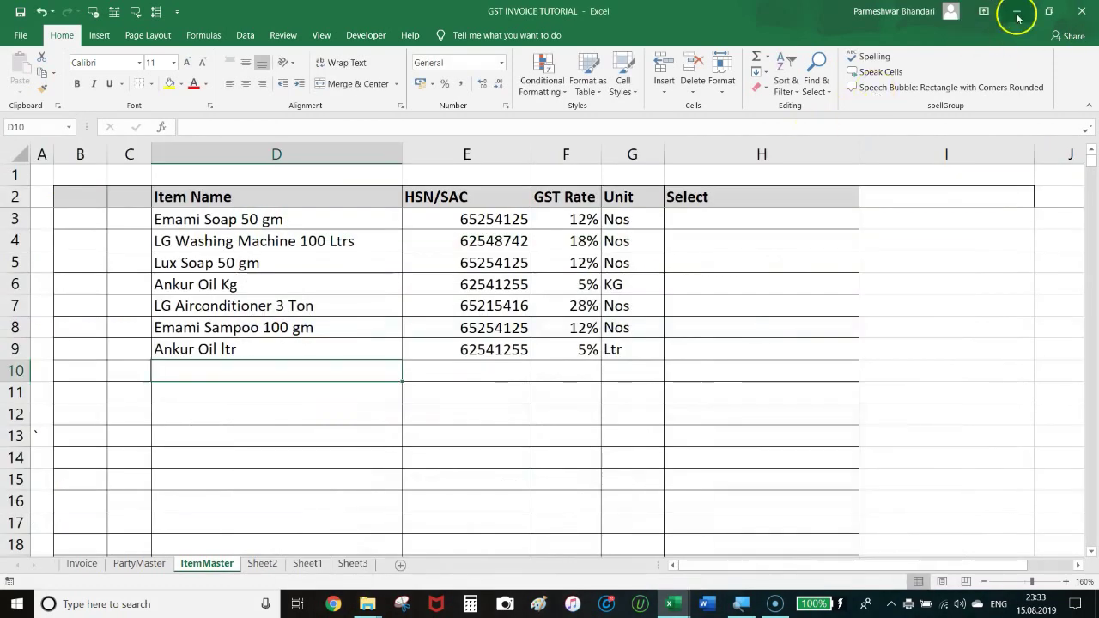
pyautogui.click(1016, 18)
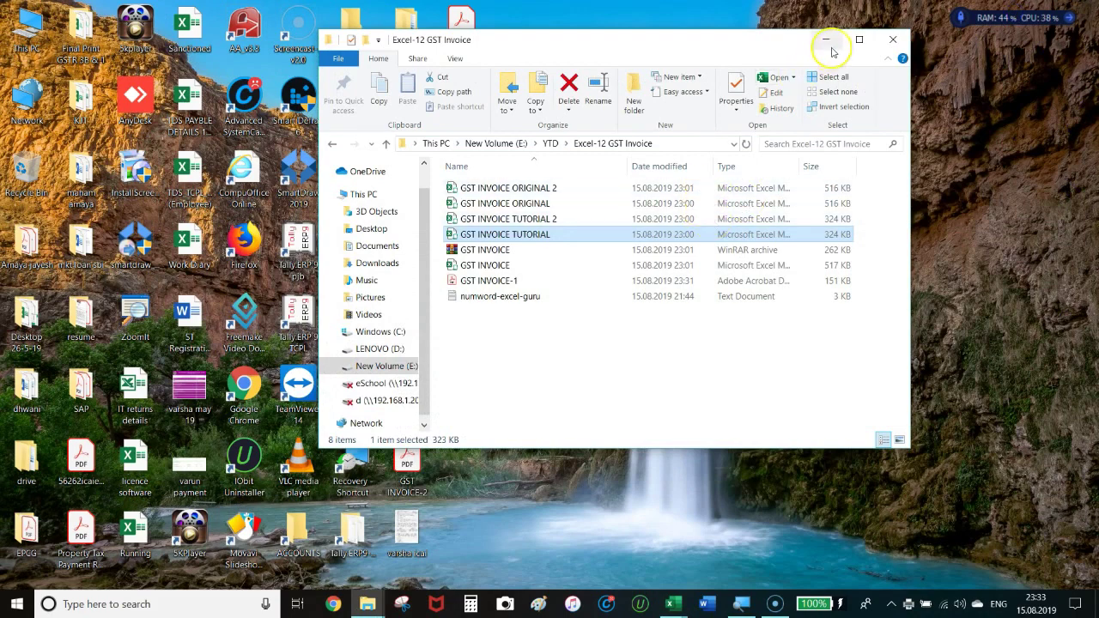
pyautogui.click(827, 38)
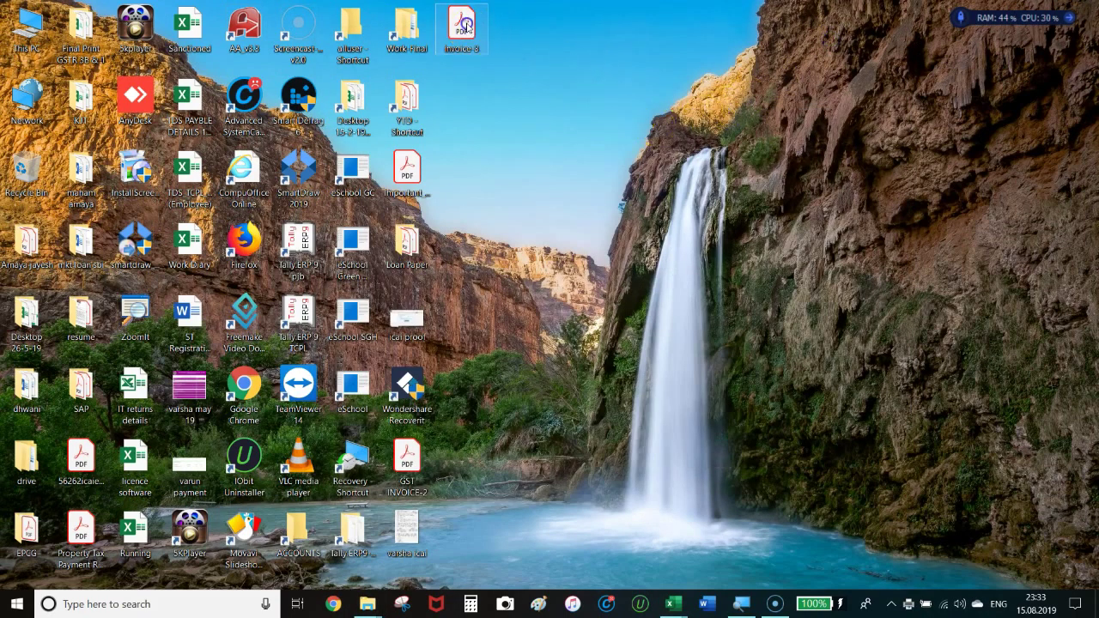
pyautogui.doubleClick(465, 26)
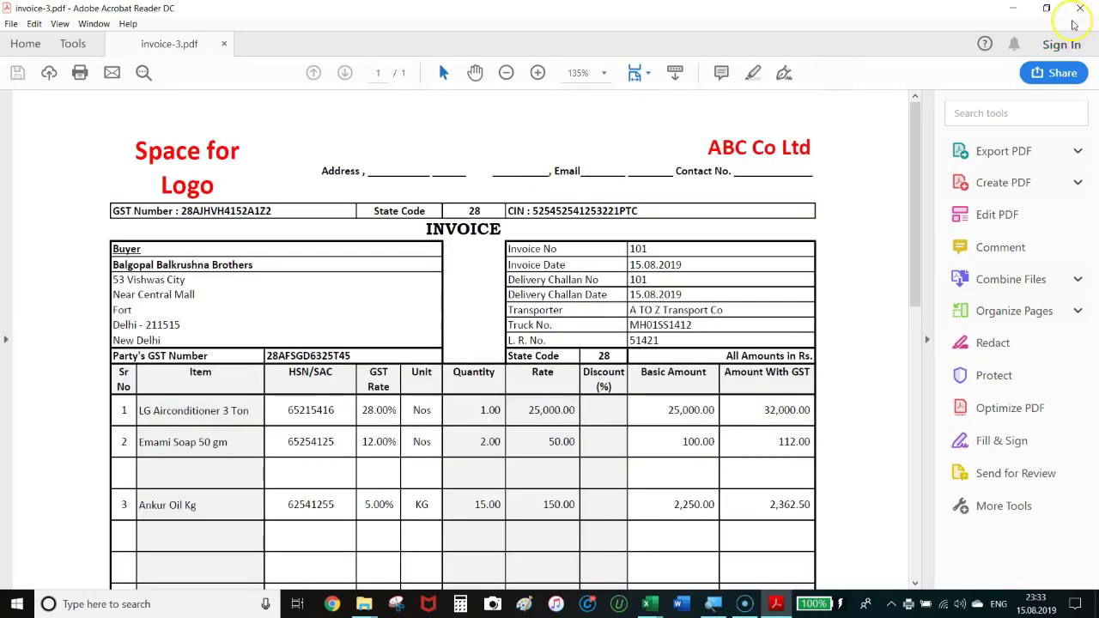
pyautogui.click(1080, 7)
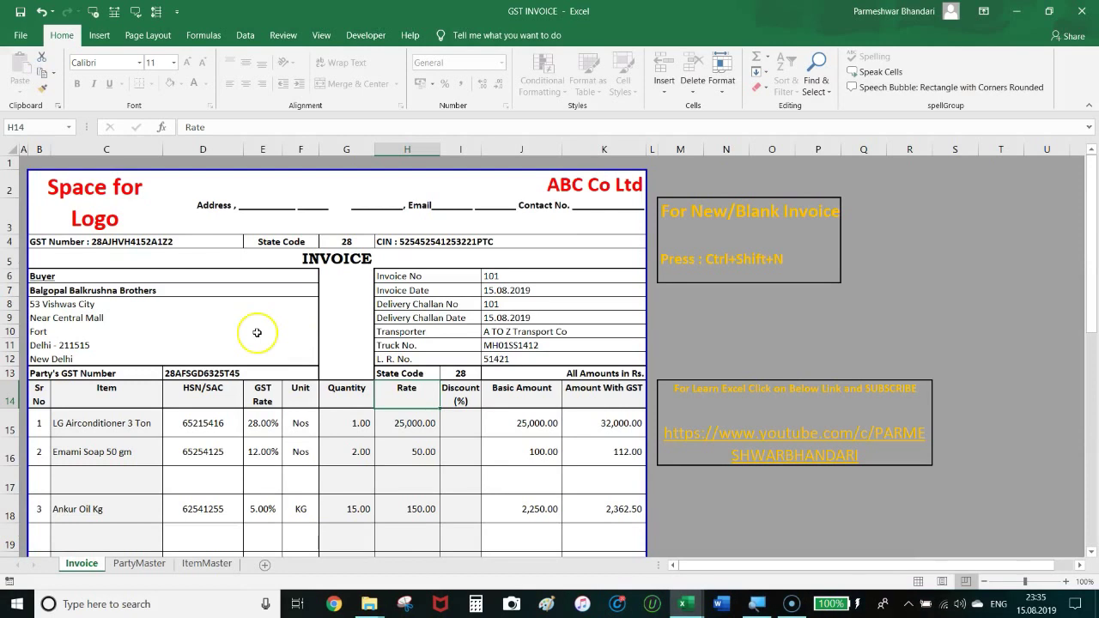
# Run the Ctrl+Shift+N macro to empty the buyer, invoice details, item rows and totals
pyautogui.moveTo(652, 241)
pyautogui.mouseDown()
pyautogui.moveTo(726, 243)
pyautogui.moveTo(811, 286)
pyautogui.mouseUp()
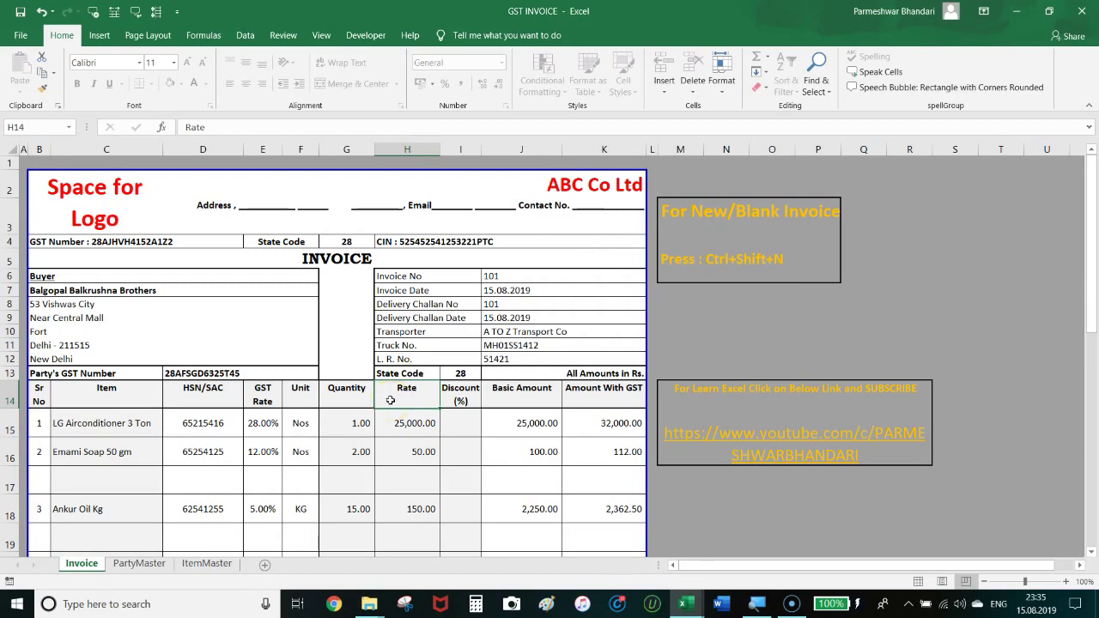
pyautogui.hotkey('ctrl', 'shift', 'n')
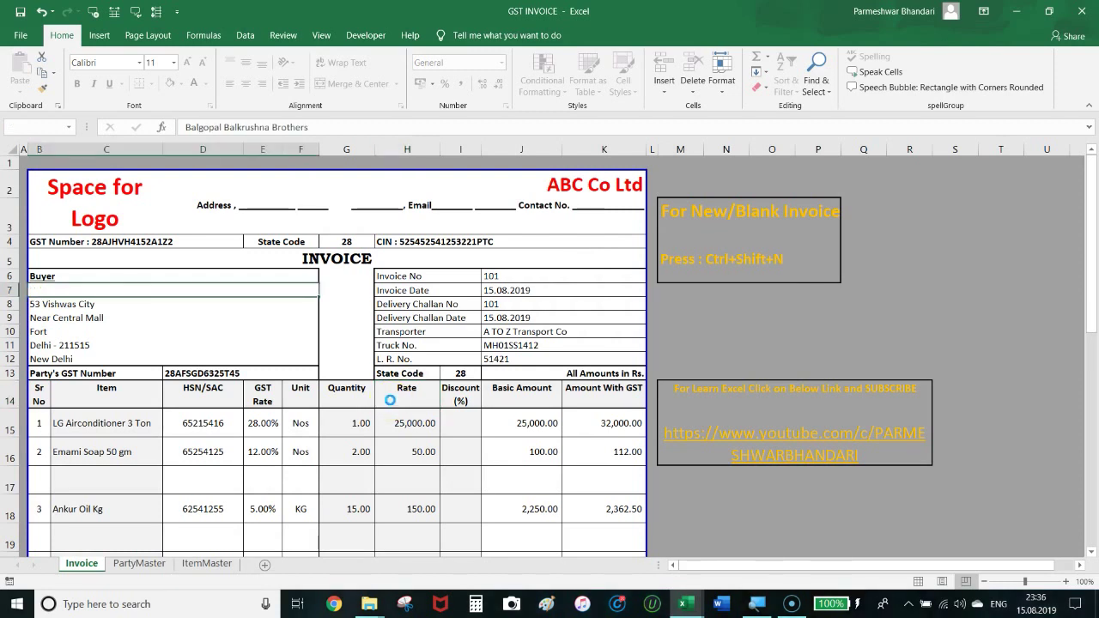
pyautogui.click(263, 474)
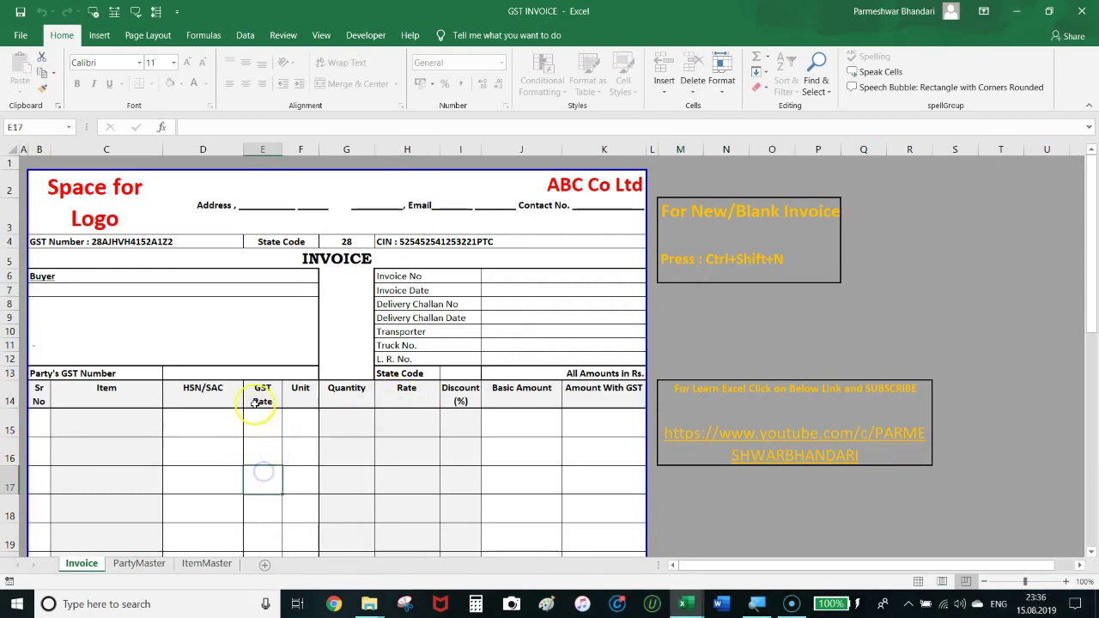
pyautogui.scroll(-4, 258, 386)
pyautogui.scroll(-6, 257, 386)
pyautogui.scroll(4, 258, 386)
pyautogui.scroll(6, 262, 379)
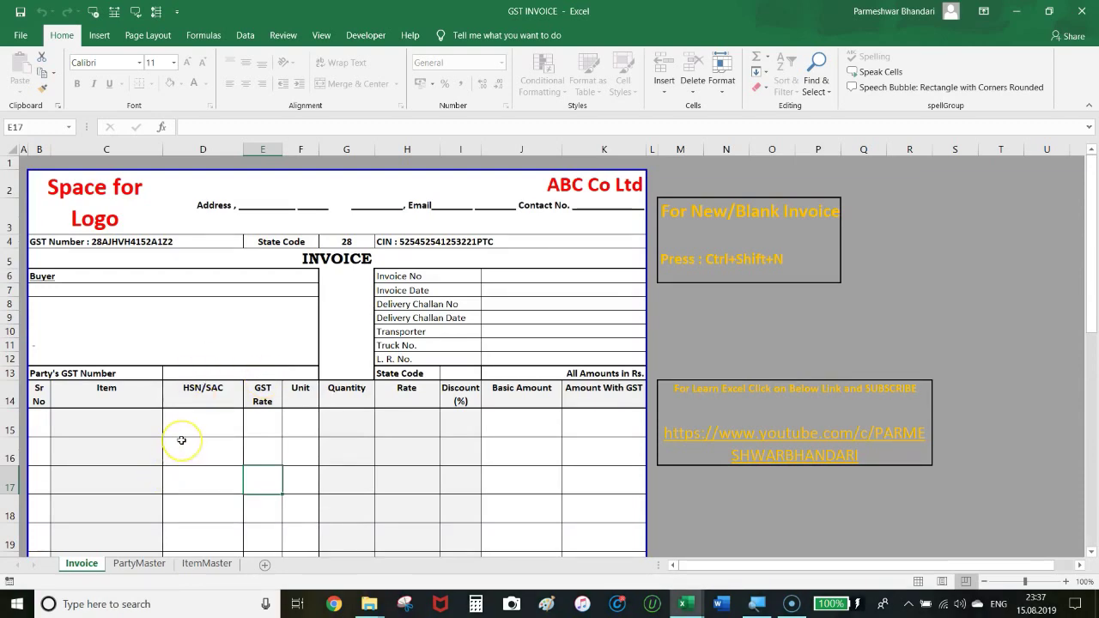
# On PartyMaster, add Ashok Kuimar & Co in row 15 and copy the address from the row above
pyautogui.click(141, 564)
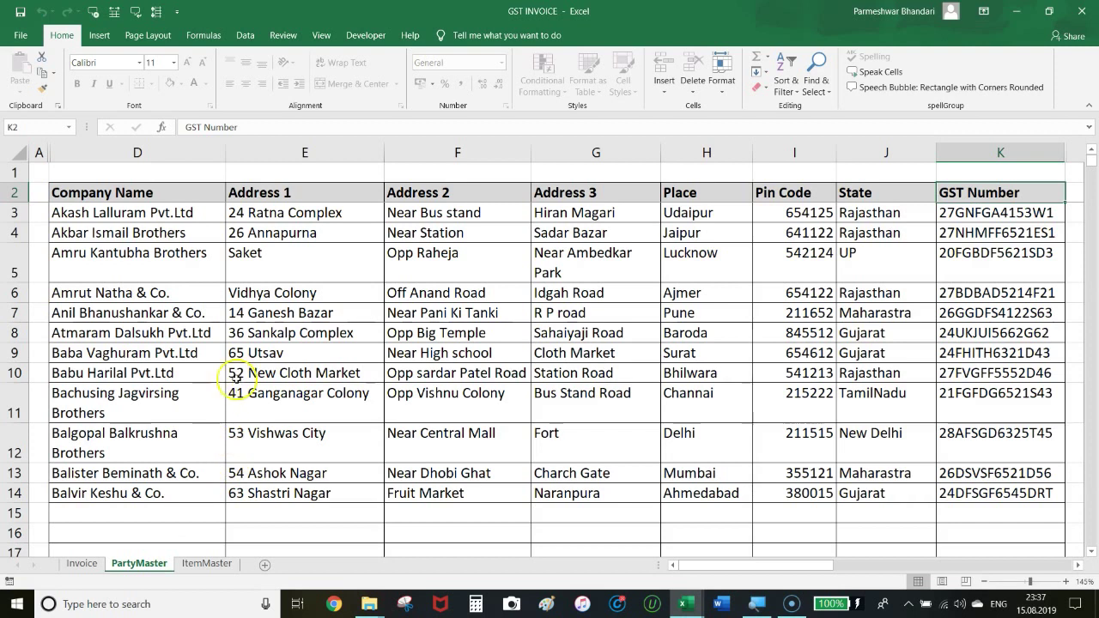
pyautogui.click(183, 514)
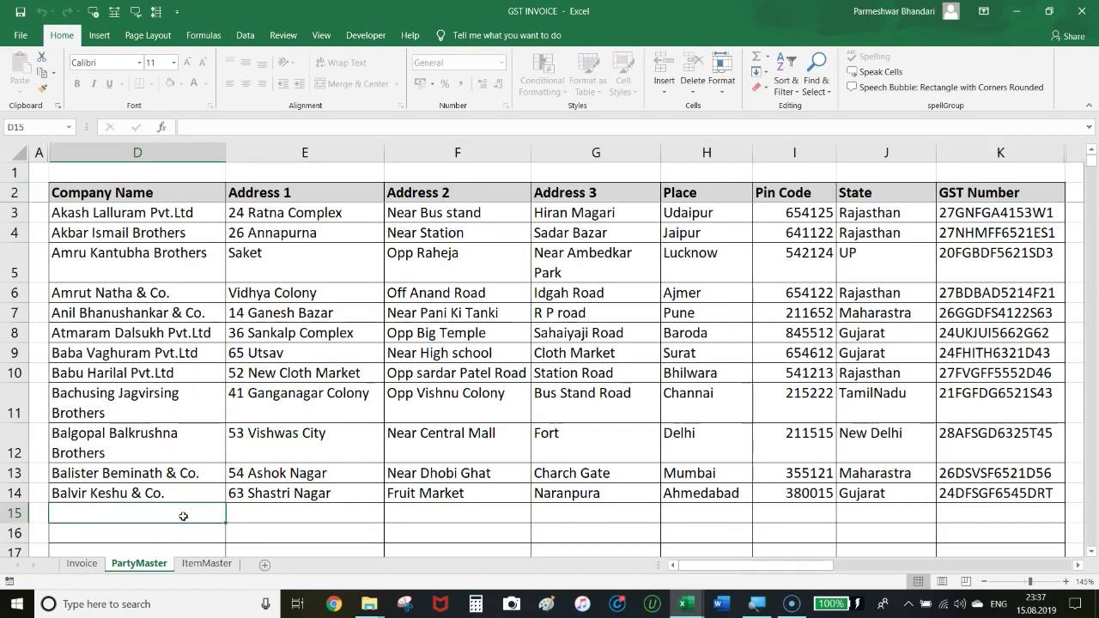
pyautogui.write('Ashok Kuimar & Co')
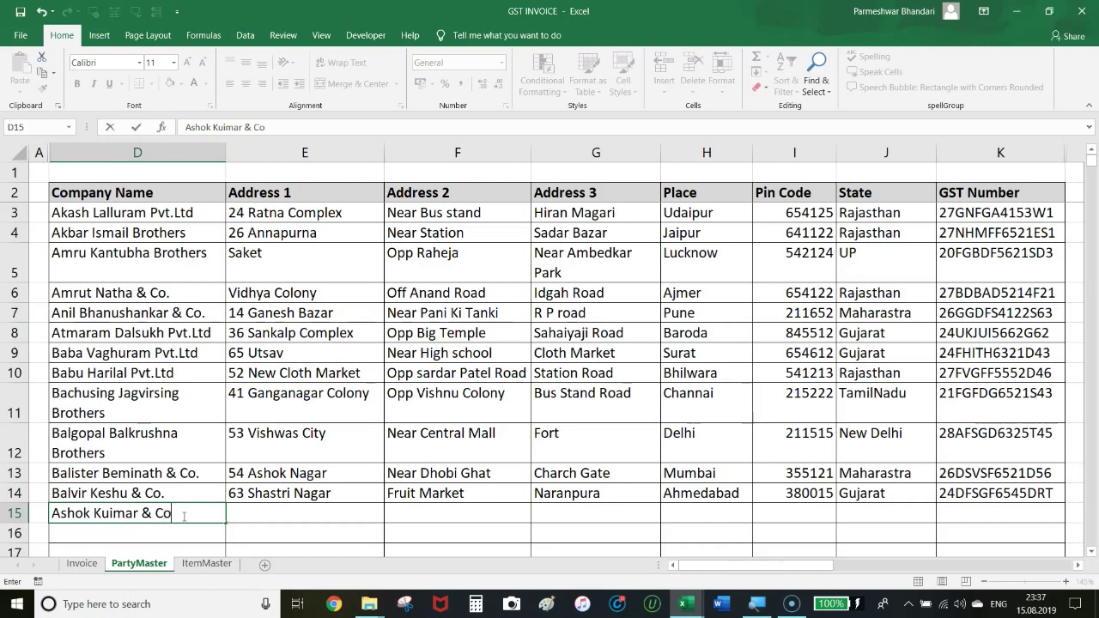
pyautogui.press('Right')
pyautogui.hotkey('shift', 'Right')
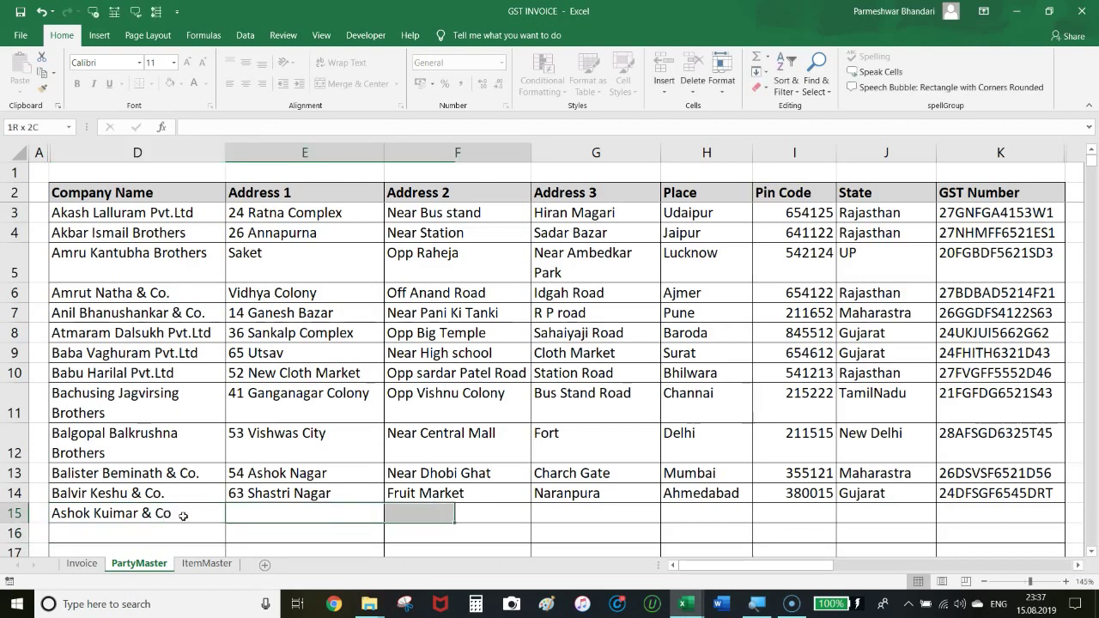
pyautogui.hotkey('shift', 'Right')
pyautogui.hotkey('shift', 'Right')
pyautogui.hotkey('ctrl', 'd')
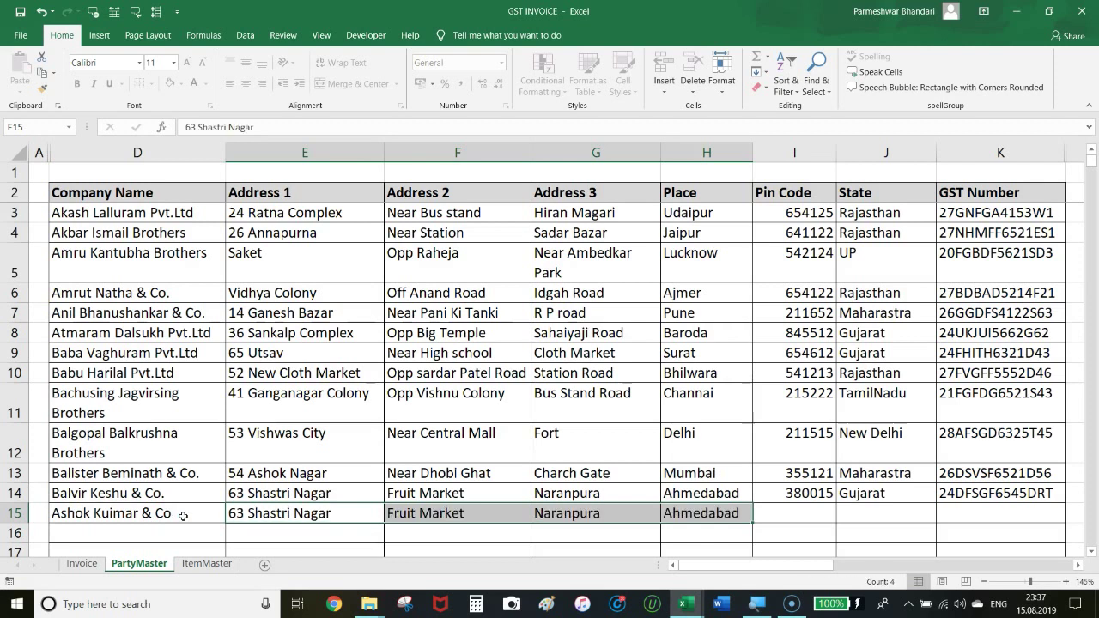
# Enter the party's pin code and Gujarat as state, and copy the GST number down
pyautogui.hotkey('ctrl', 'Right')
pyautogui.press('Right')
pyautogui.write('38')
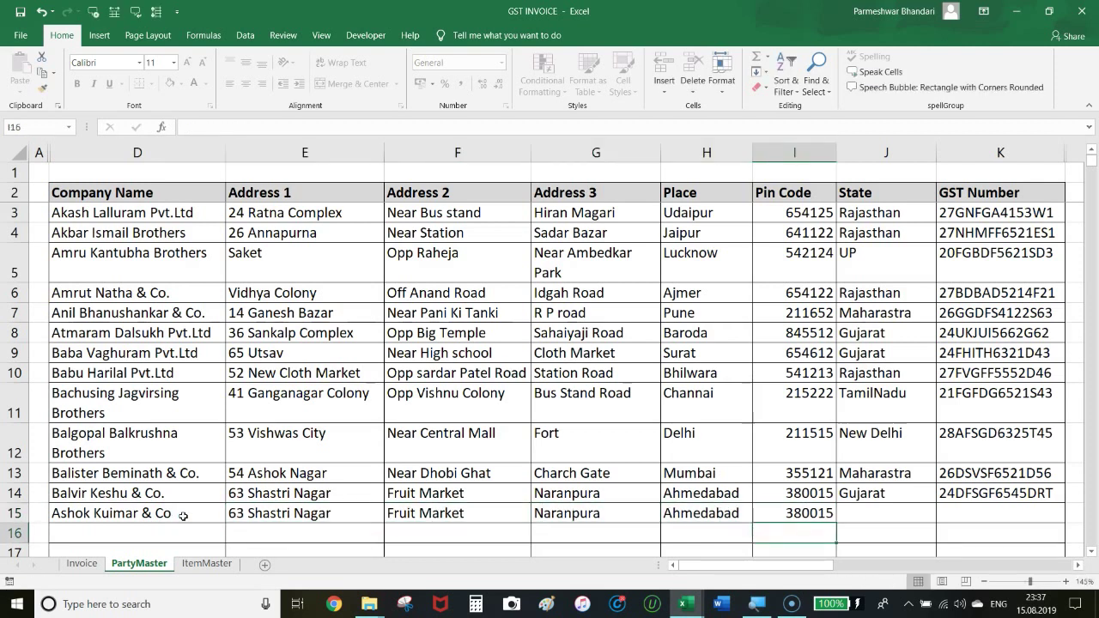
pyautogui.press('Tab')
pyautogui.write('G')
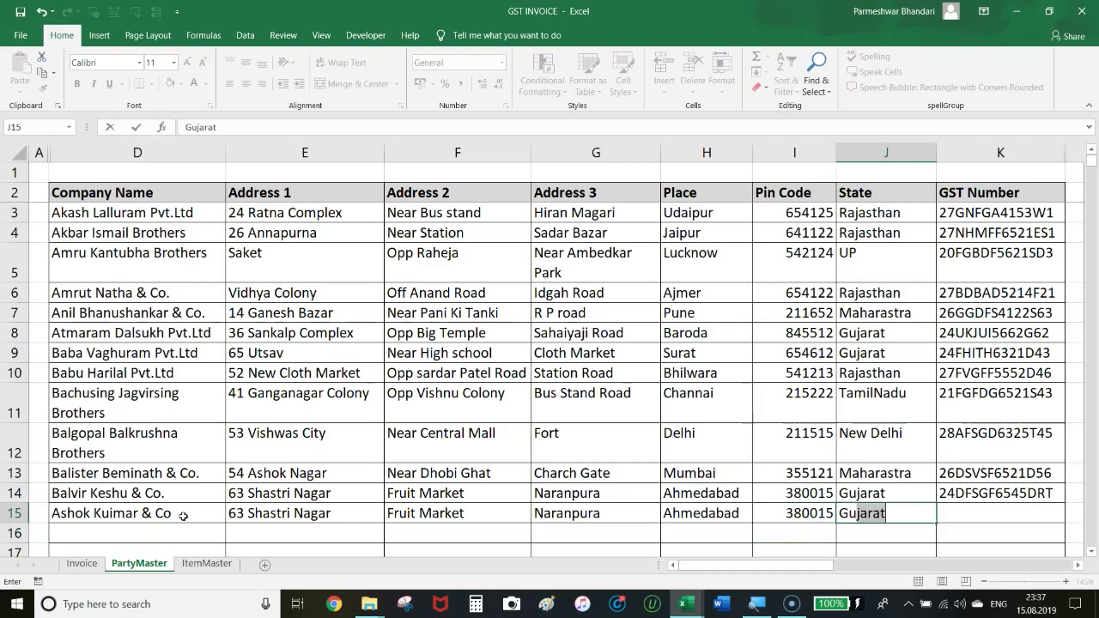
pyautogui.press('Tab')
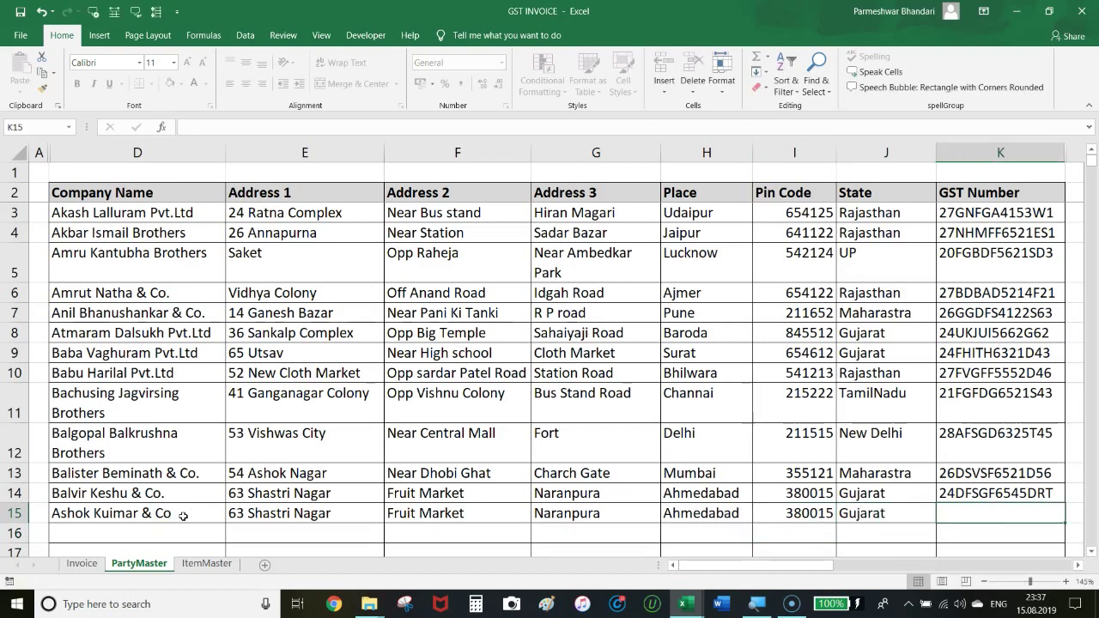
pyautogui.hotkey('ctrl', 'd')
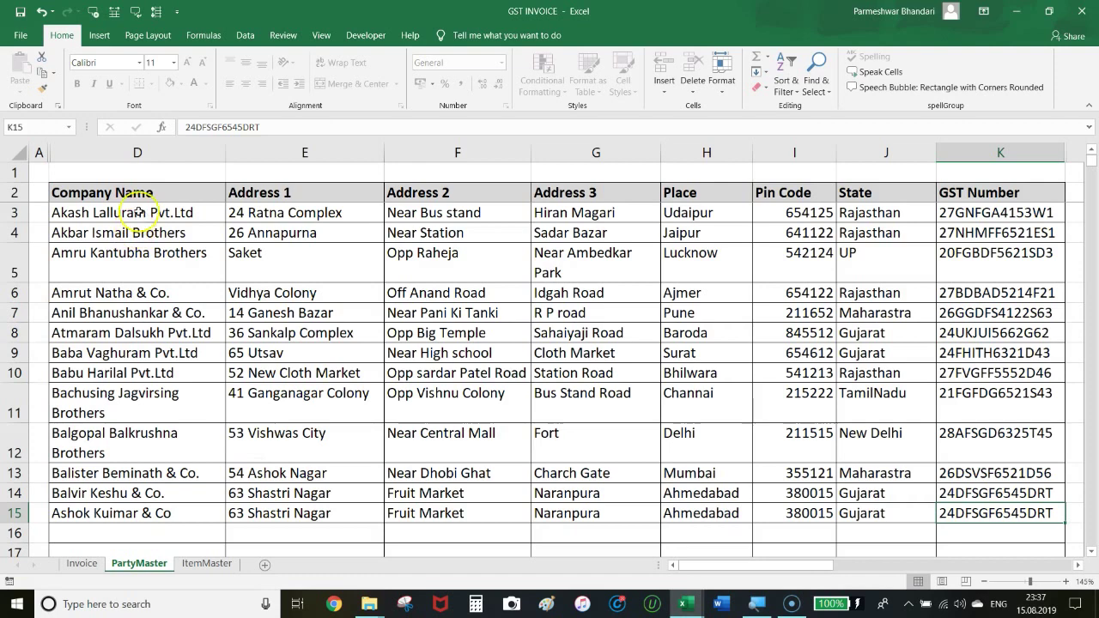
# Sort the party table D2:K15 A to Z by Company Name, then return to the Invoice sheet
pyautogui.click(141, 194)
pyautogui.hotkey('ctrl', 'shift', 'Right')
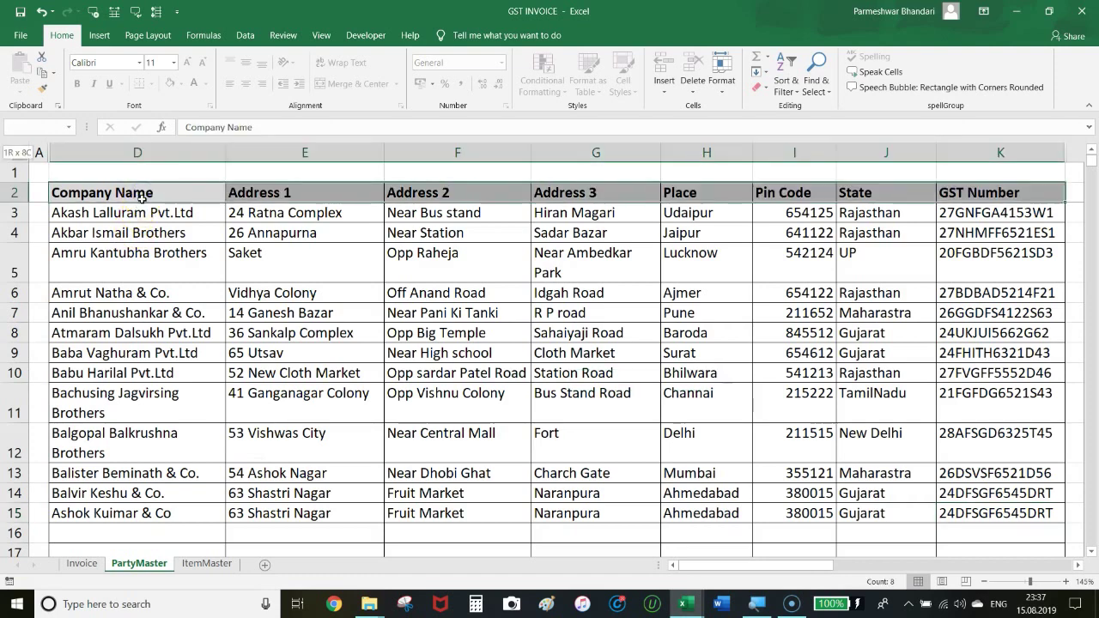
pyautogui.hotkey('ctrl', 'shift', 'Down')
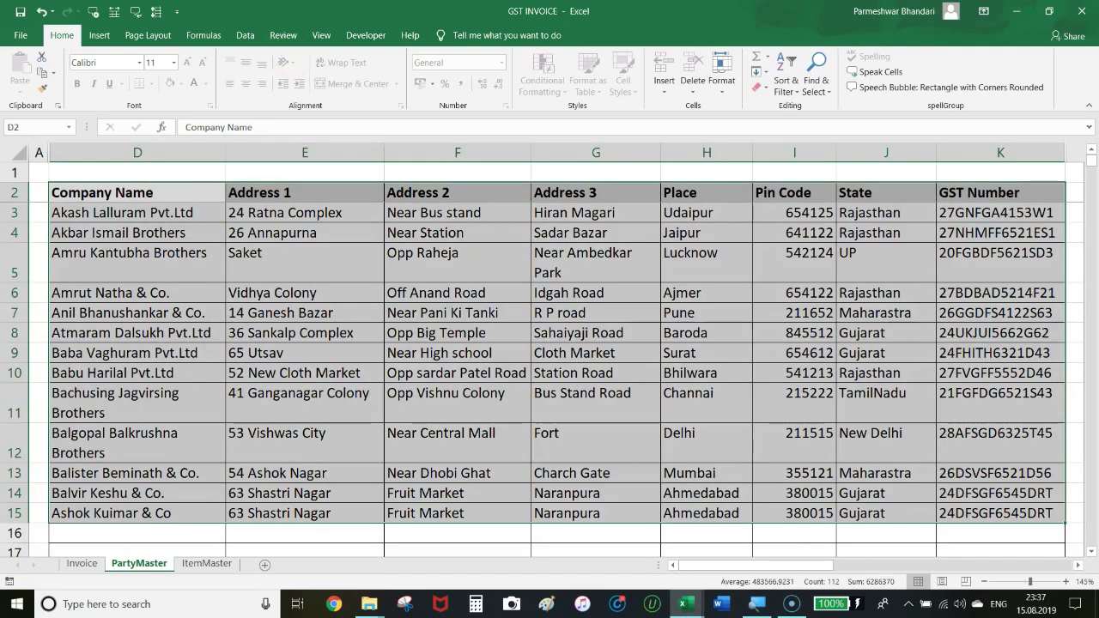
pyautogui.click(246, 35)
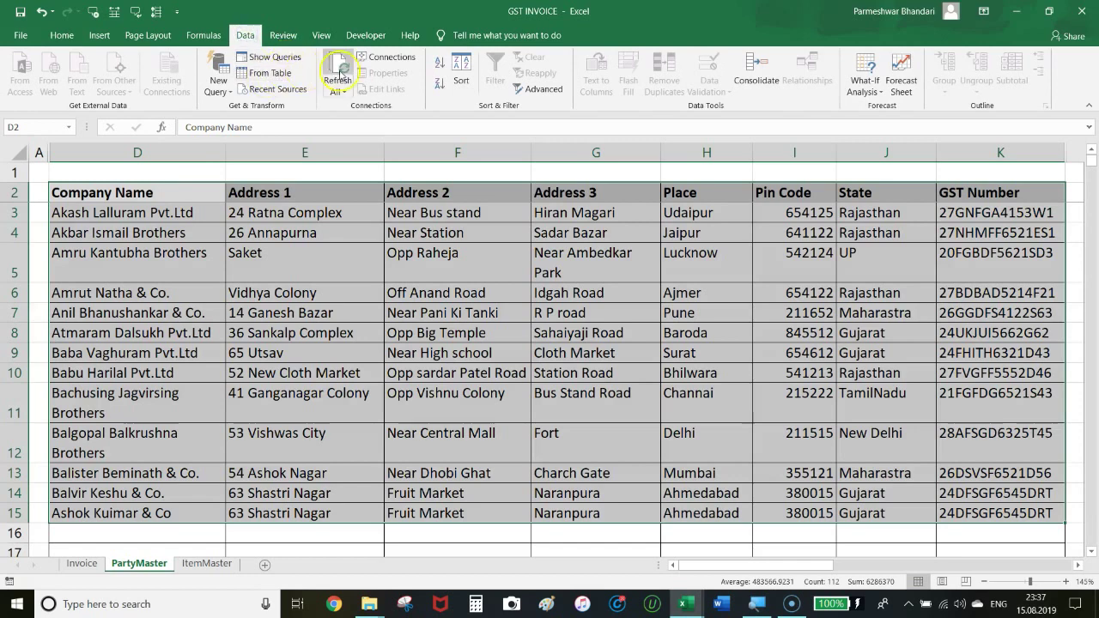
pyautogui.click(461, 85)
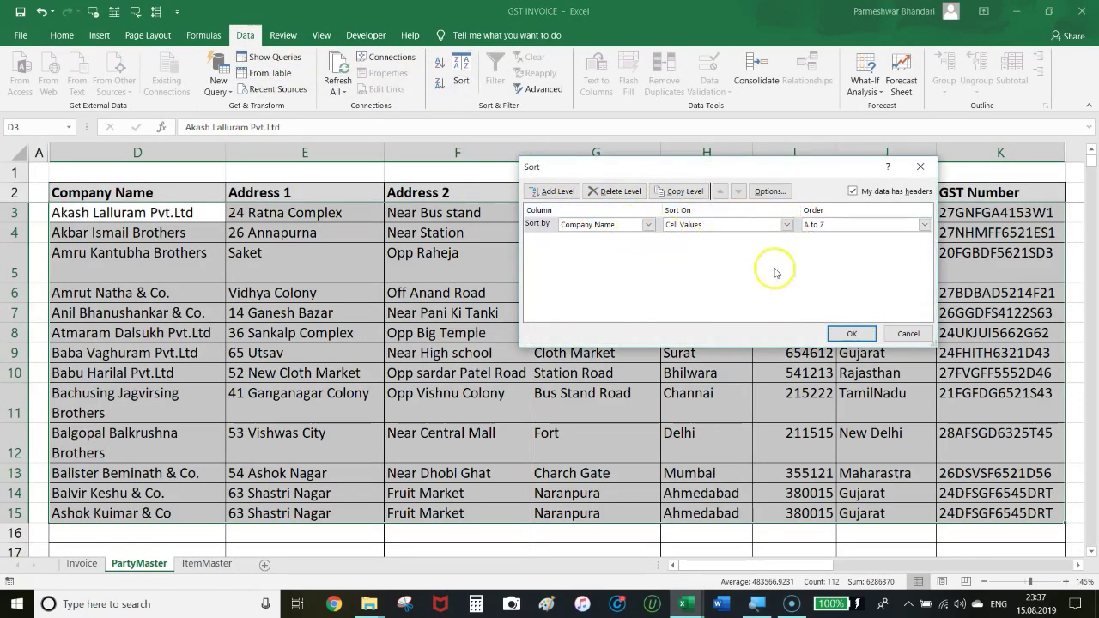
pyautogui.click(850, 334)
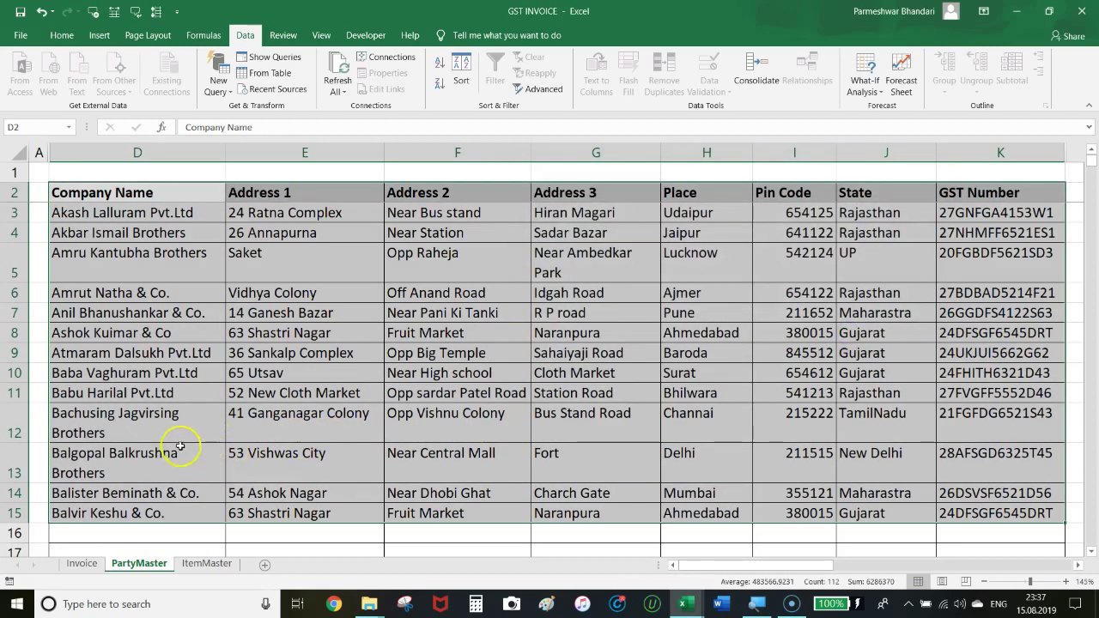
pyautogui.click(178, 438)
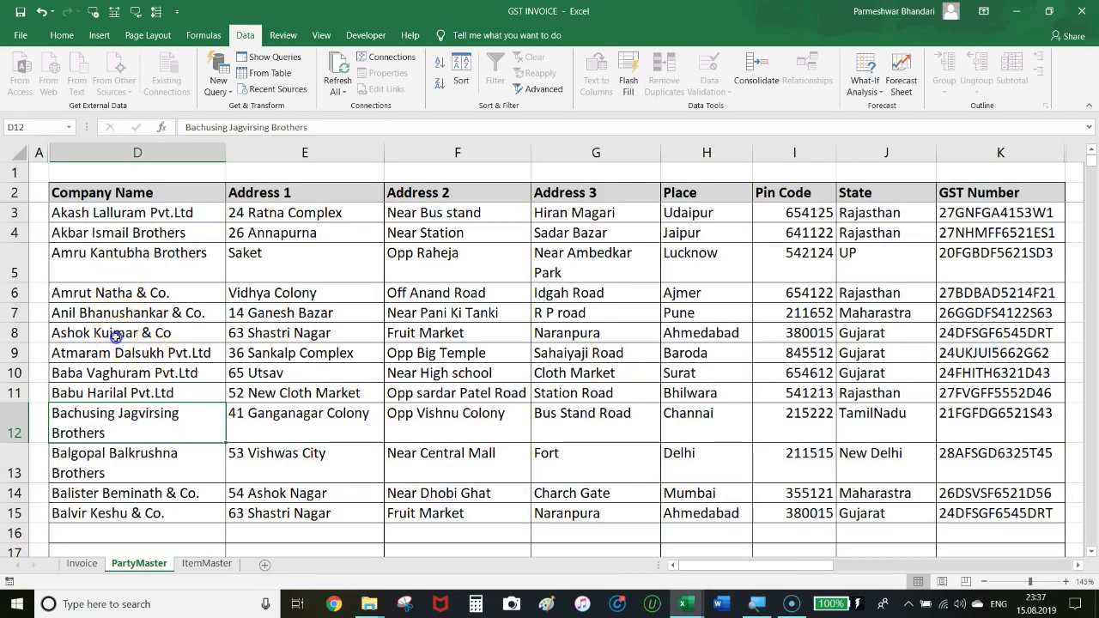
pyautogui.hotkey('ctrl', 'pageup')
pyautogui.click(179, 289)
# Choose Ashok Kuimar & Co as the buyer from the B7 dropdown
pyautogui.write('a')
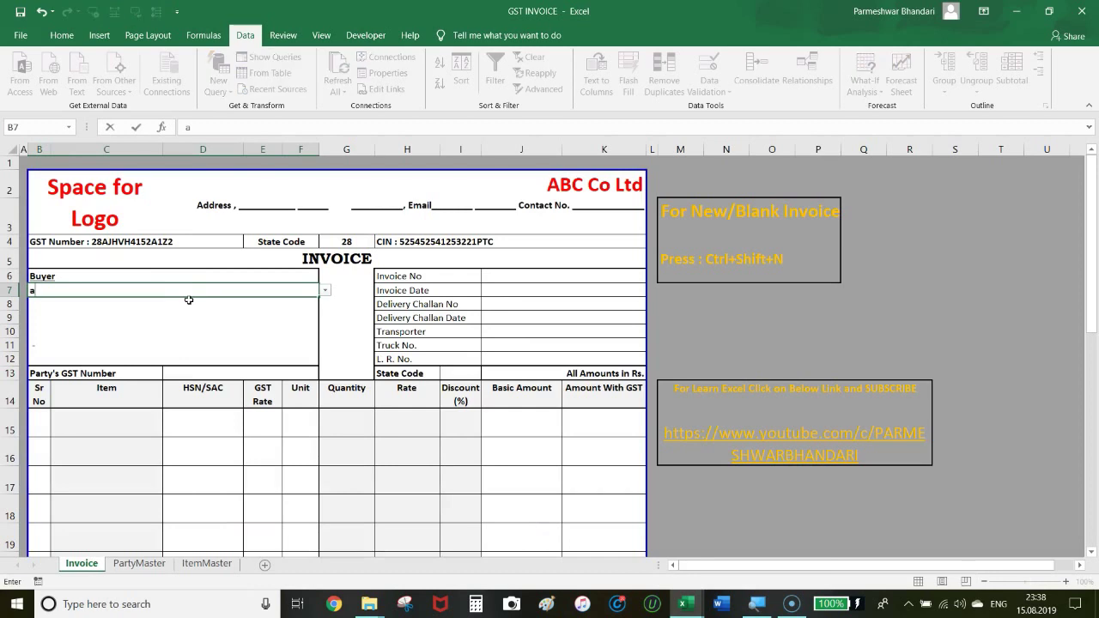
pyautogui.click(326, 290)
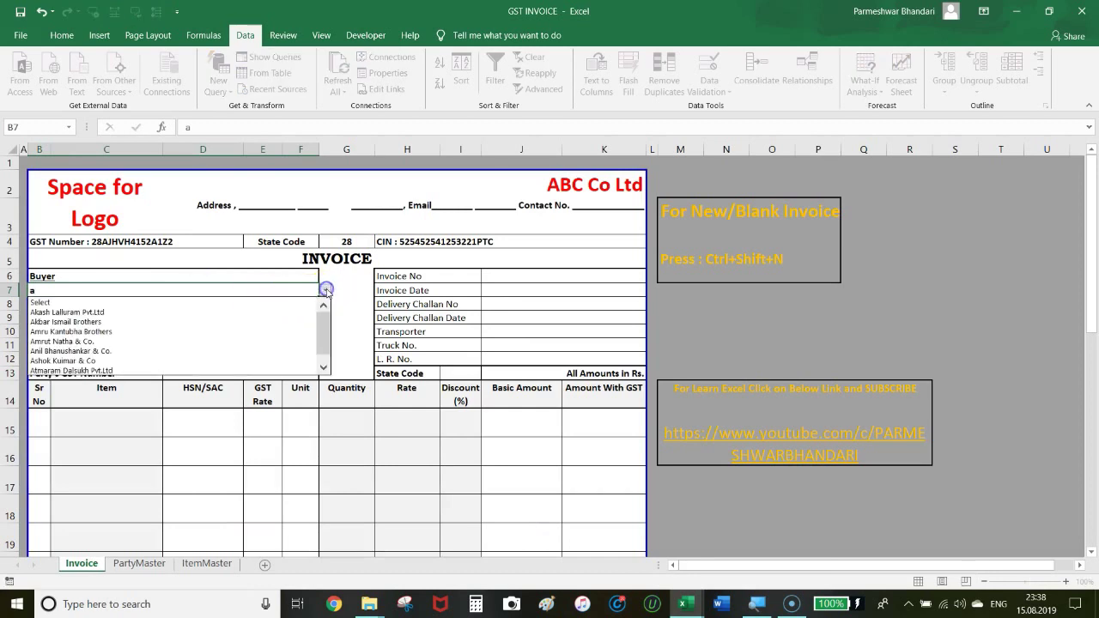
pyautogui.click(94, 360)
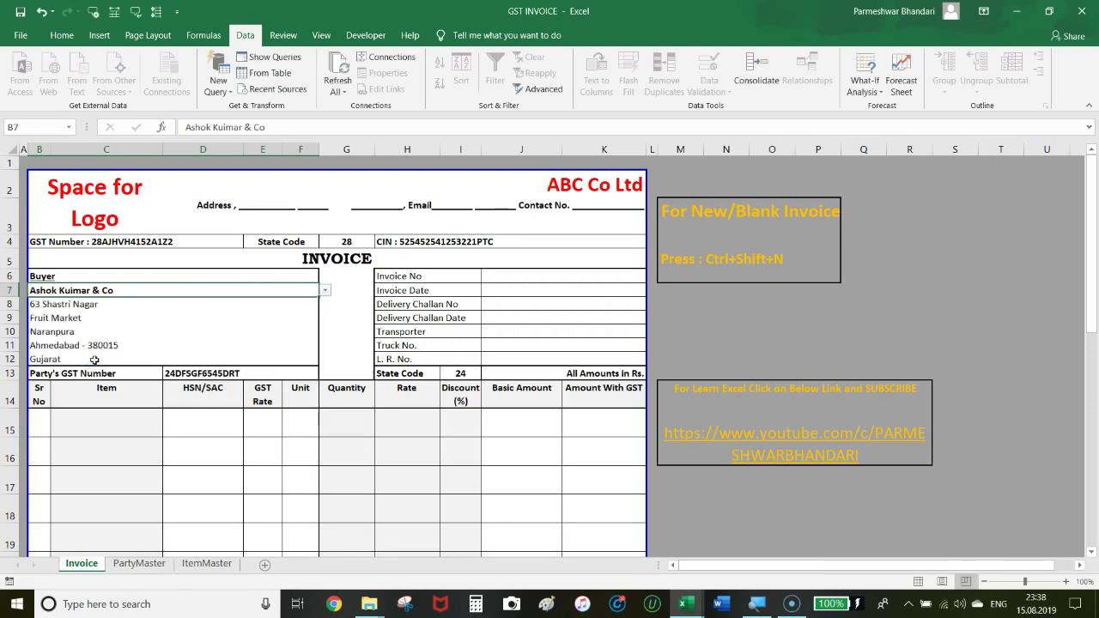
# Look over the empty row below the items on ItemMaster, then go back to the Invoice sheet
pyautogui.click(211, 563)
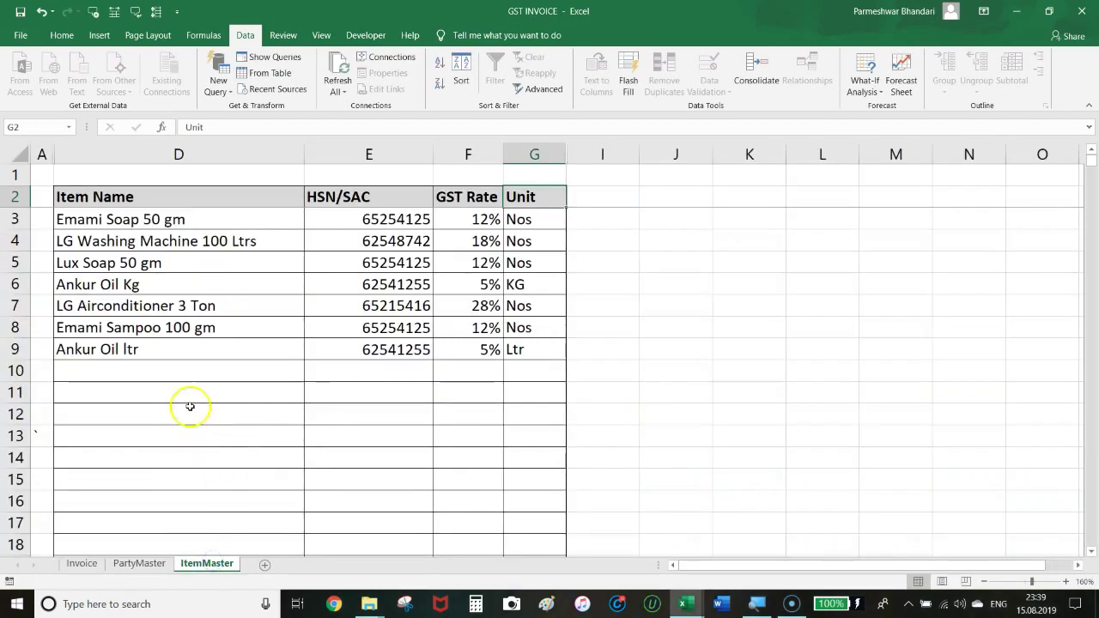
pyautogui.click(192, 367)
pyautogui.click(369, 376)
pyautogui.click(219, 365)
pyautogui.click(467, 378)
pyautogui.click(517, 373)
pyautogui.click(357, 364)
pyautogui.click(245, 373)
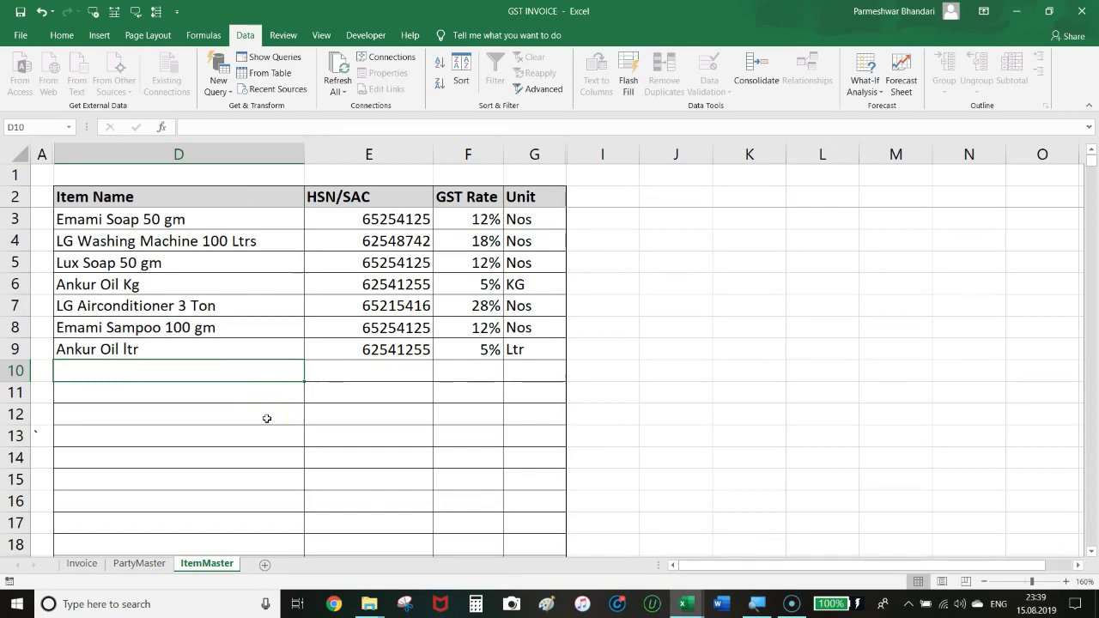
pyautogui.hotkey('ctrl', 'pageup')
pyautogui.hotkey('ctrl', 'pageup')
pyautogui.moveTo(135, 169); pyautogui.dragTo(399, 520)
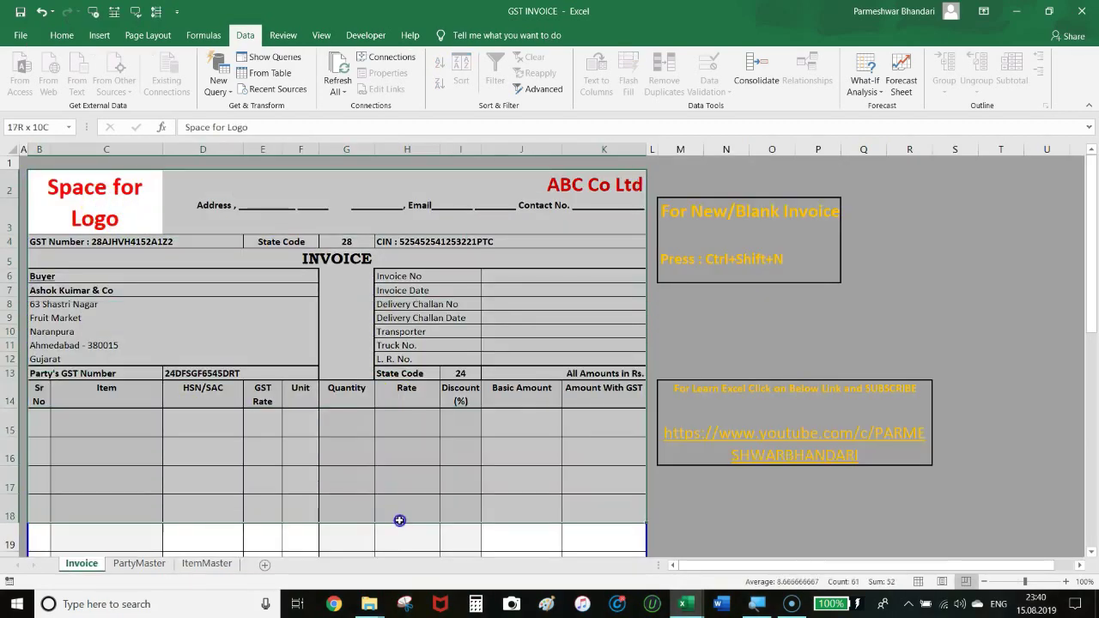
pyautogui.click(287, 477)
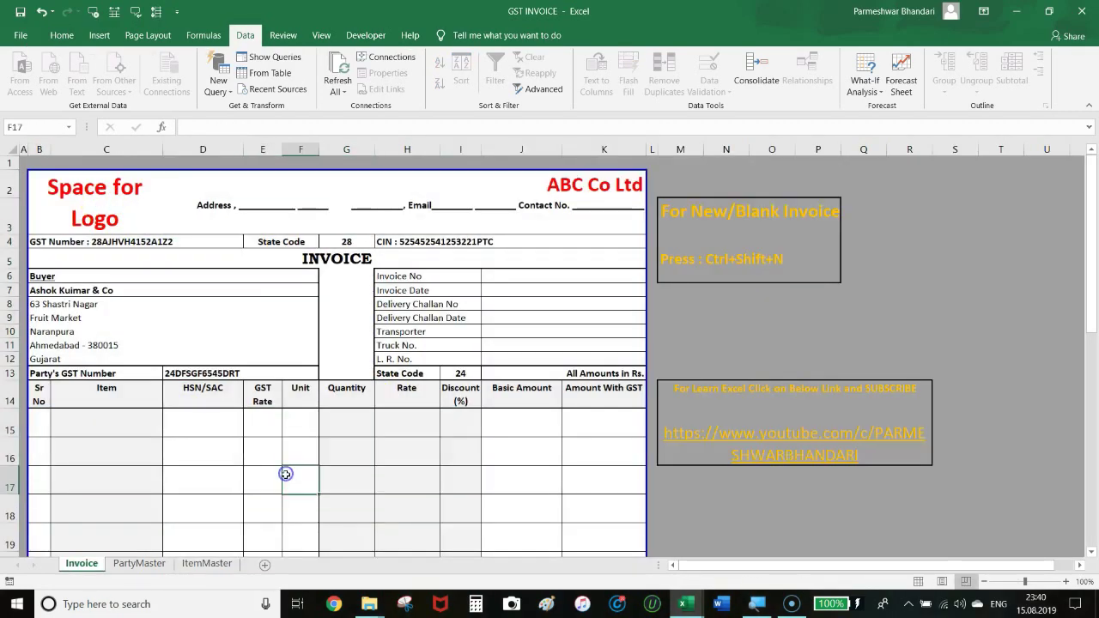
pyautogui.click(206, 421)
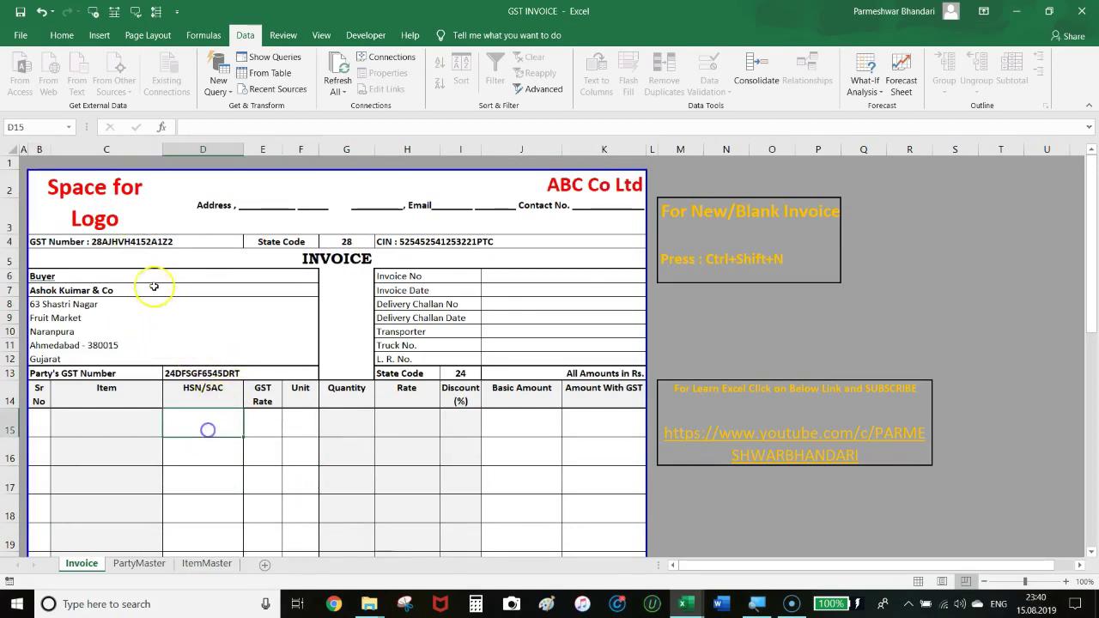
pyautogui.click(115, 206)
pyautogui.click(601, 205)
pyautogui.click(491, 207)
pyautogui.click(197, 241)
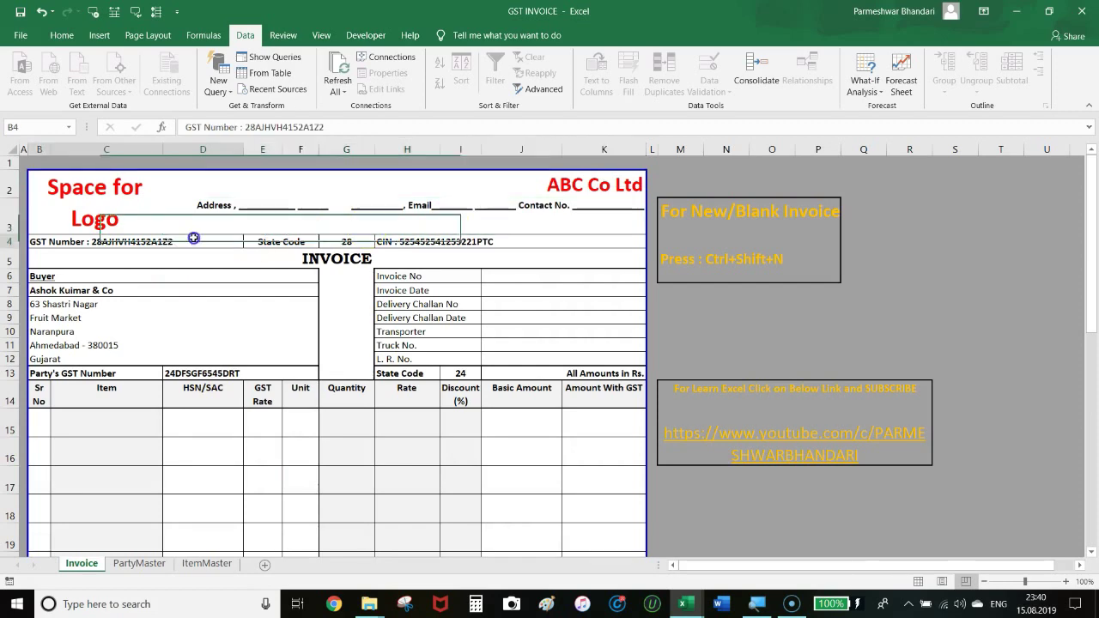
pyautogui.click(436, 243)
pyautogui.scroll(-7, 291, 439)
pyautogui.scroll(-1, 306, 420)
pyautogui.scroll(8, 306, 416)
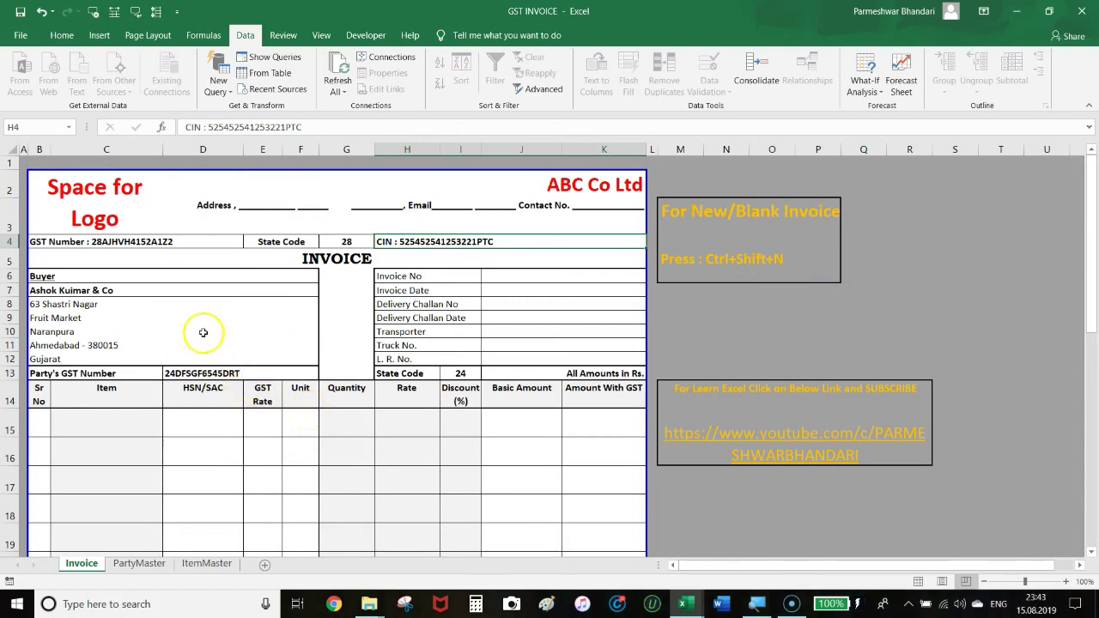
pyautogui.click(183, 308)
pyautogui.click(199, 457)
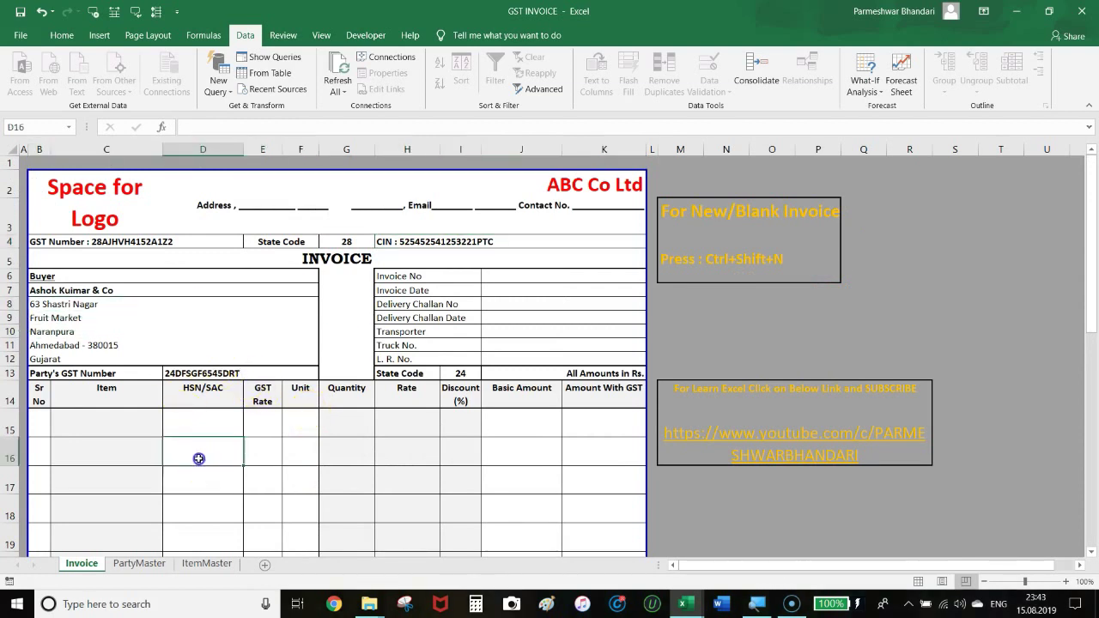
pyautogui.scroll(-2, 272, 429)
pyautogui.scroll(-2, 272, 429)
pyautogui.scroll(-4, 272, 429)
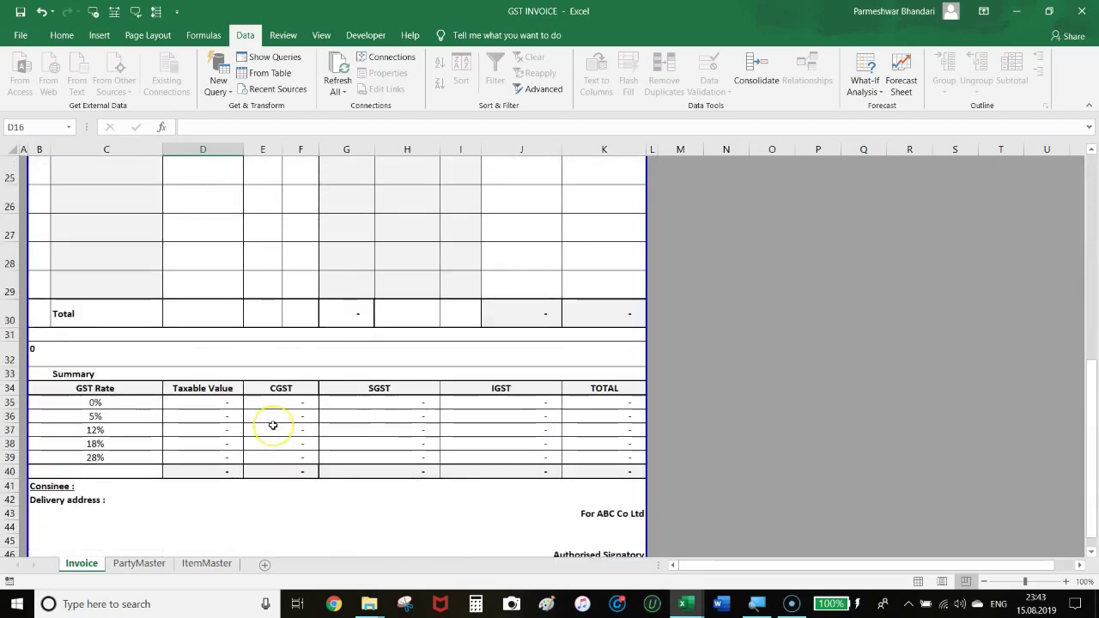
pyautogui.scroll(7, 273, 426)
pyautogui.scroll(1, 272, 425)
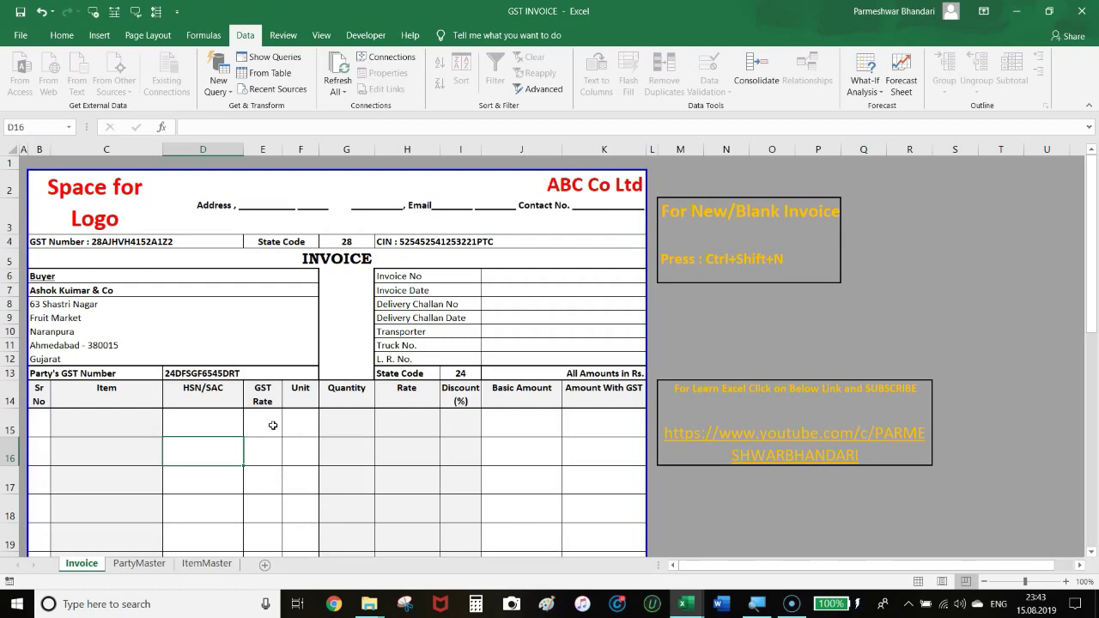
pyautogui.click(221, 476)
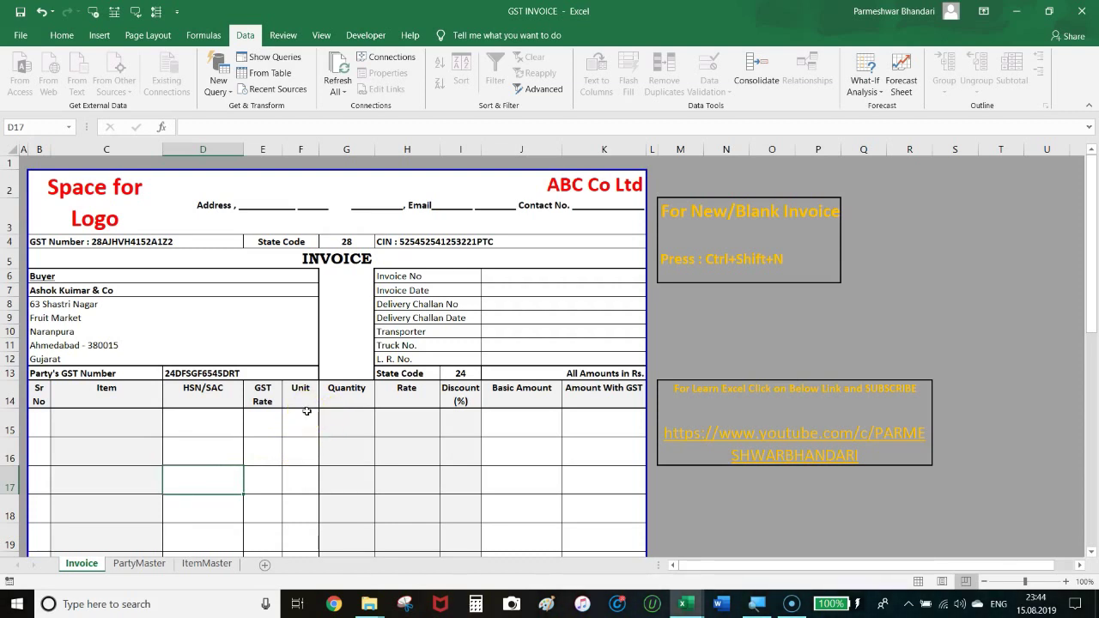
pyautogui.click(178, 308)
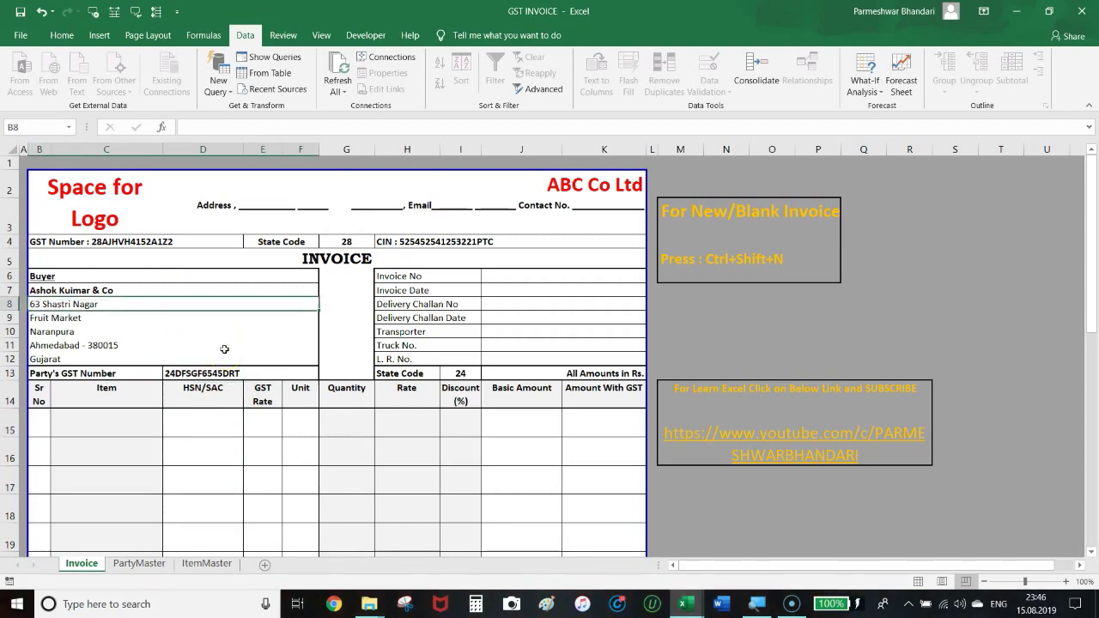
pyautogui.click(254, 353)
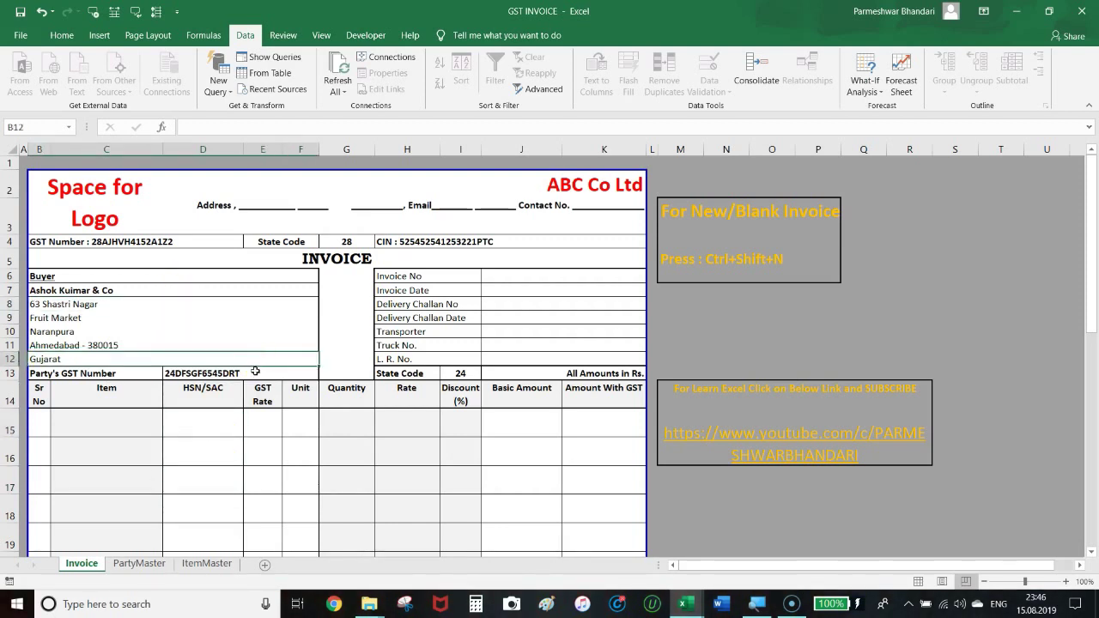
pyautogui.click(284, 426)
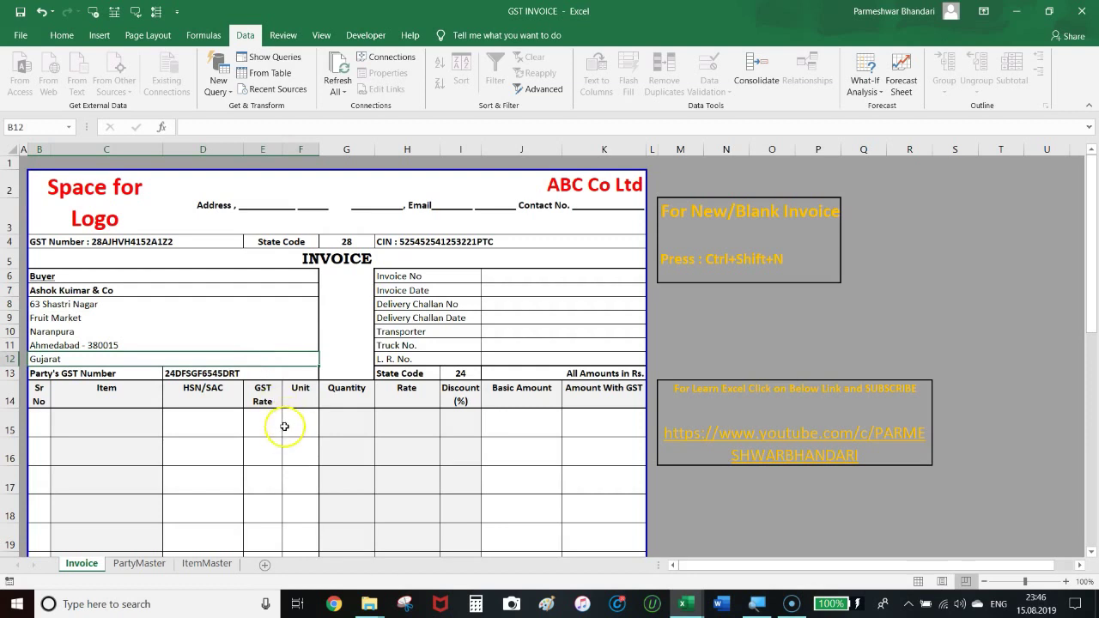